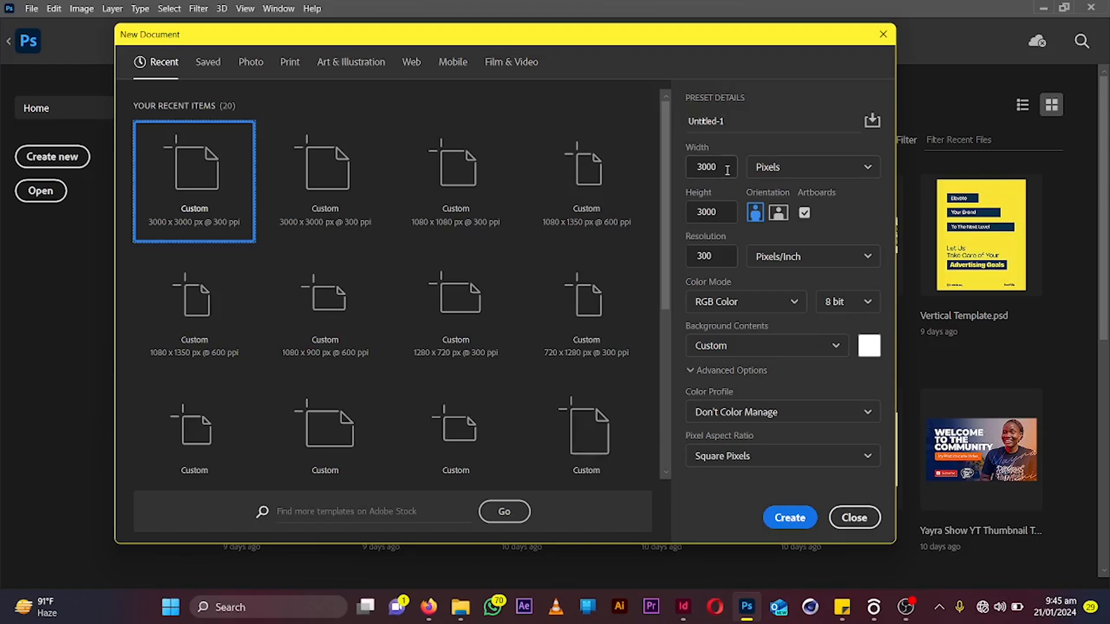
Create a 3000 x 3000 px, 300 ppi RGB document with artboards enabled
{"action": "left_click", "coordinate": [801, 521]}
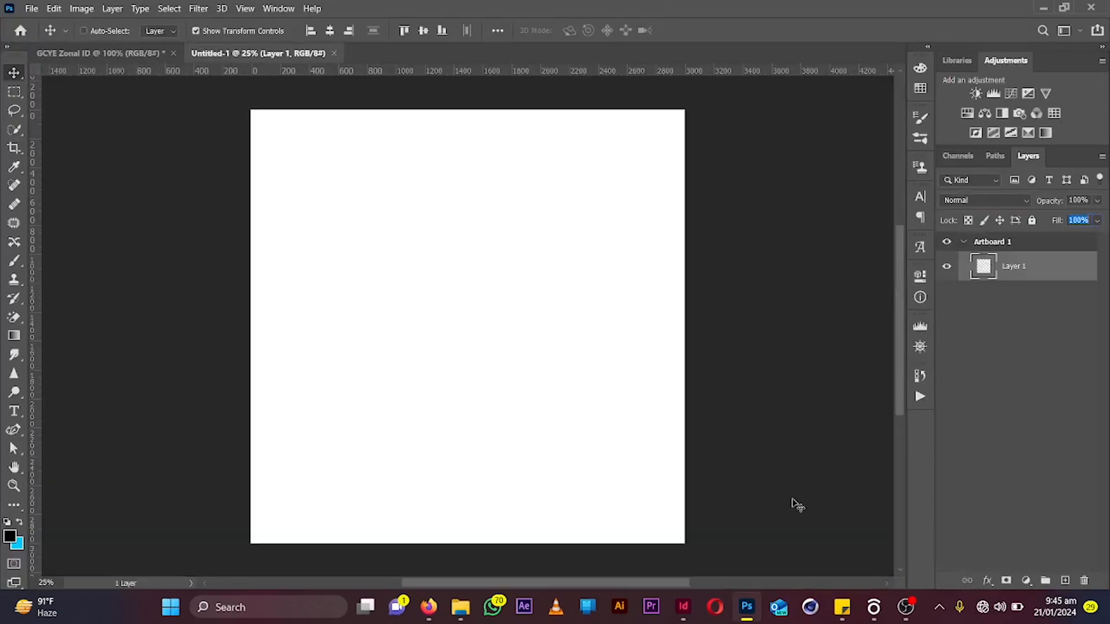
{"action": "key", "text": "ctrl+plus"}
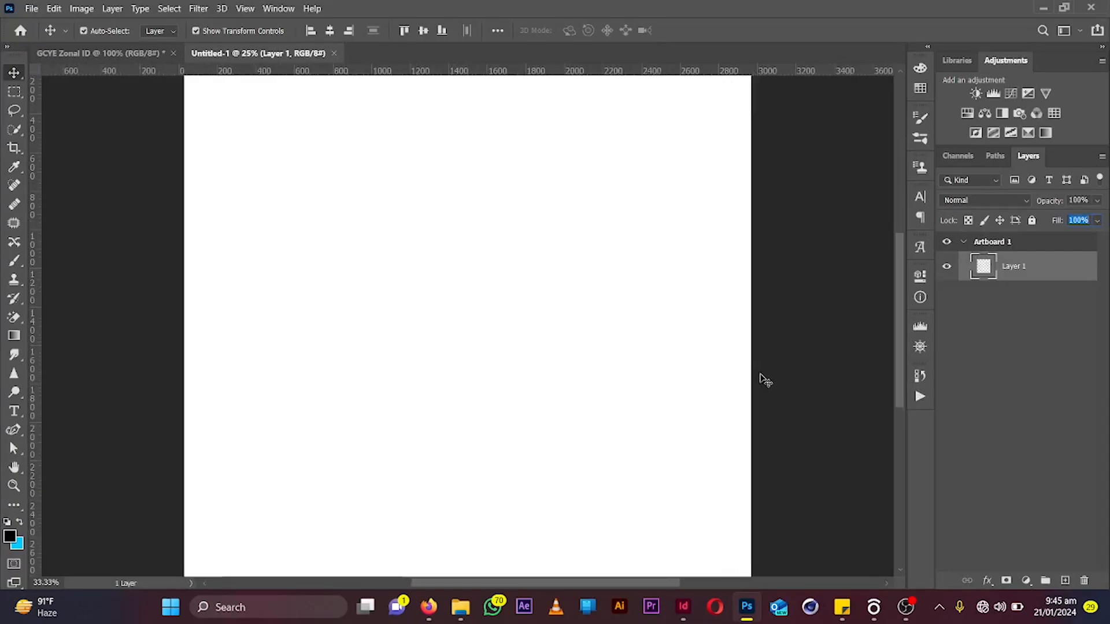
{"action": "key", "text": "ctrl+minus"}
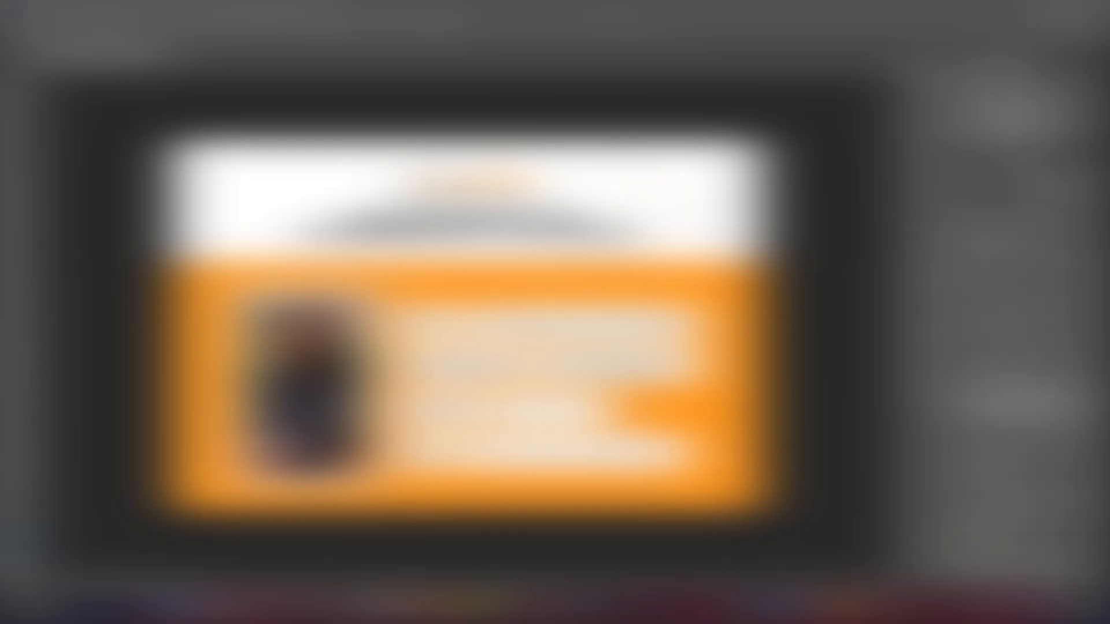
Create the 3000 x 3000 px document again, this time as a plain canvas without an artboard
{"action": "left_click", "coordinate": [27, 6]}
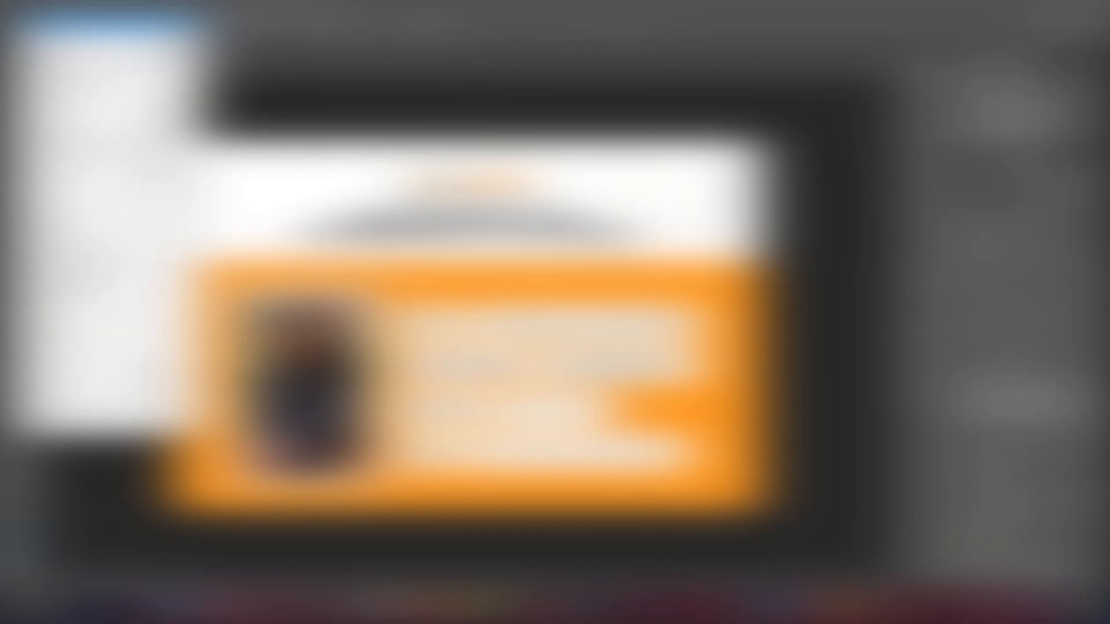
{"action": "left_click", "coordinate": [58, 21]}
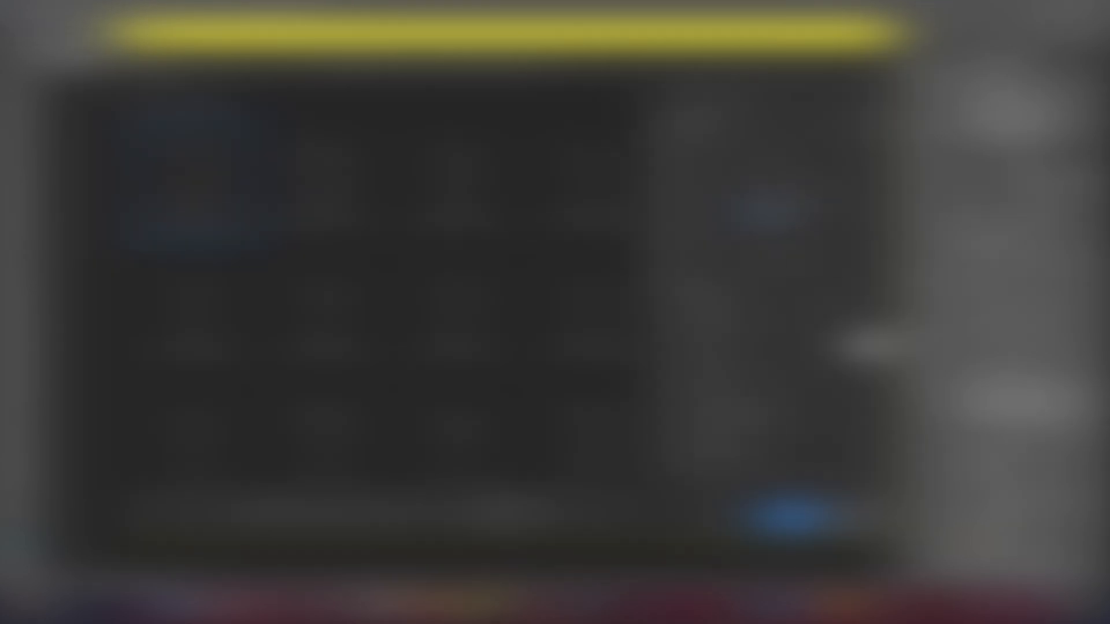
{"action": "left_click", "coordinate": [796, 514]}
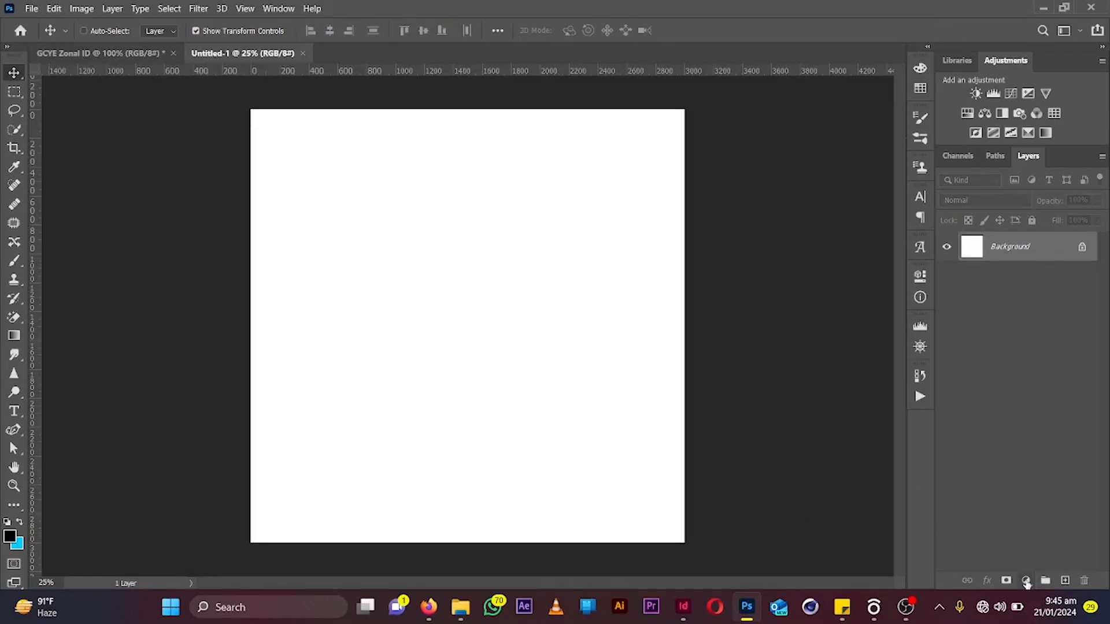
Add a Solid Color fill layer and set its color to blue #005ad4
{"action": "left_click", "coordinate": [1026, 582]}
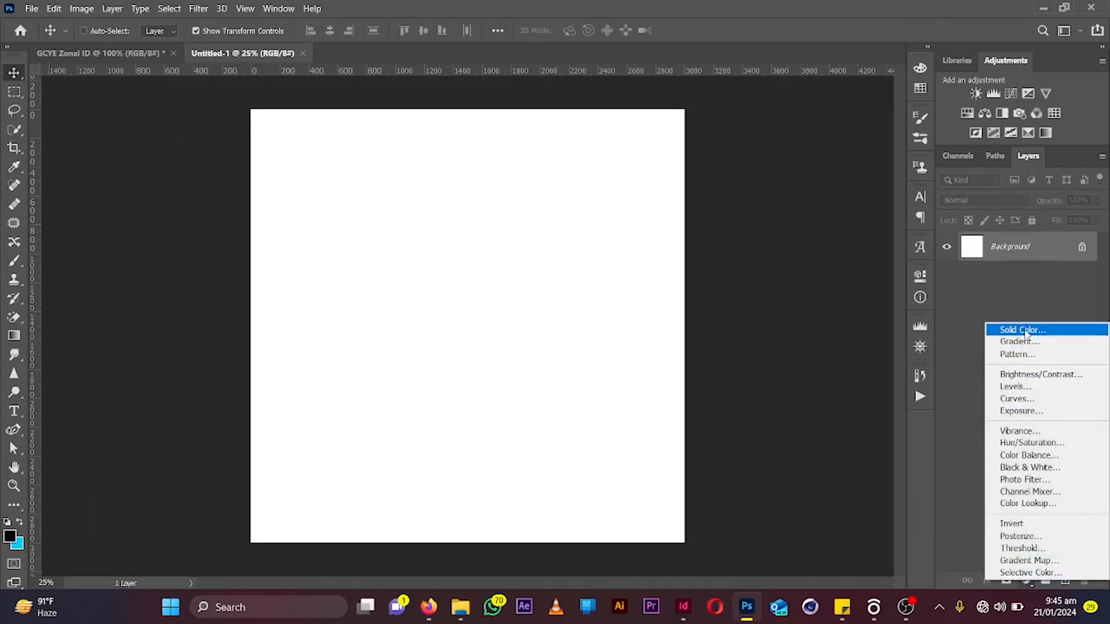
{"action": "left_click", "coordinate": [1027, 335]}
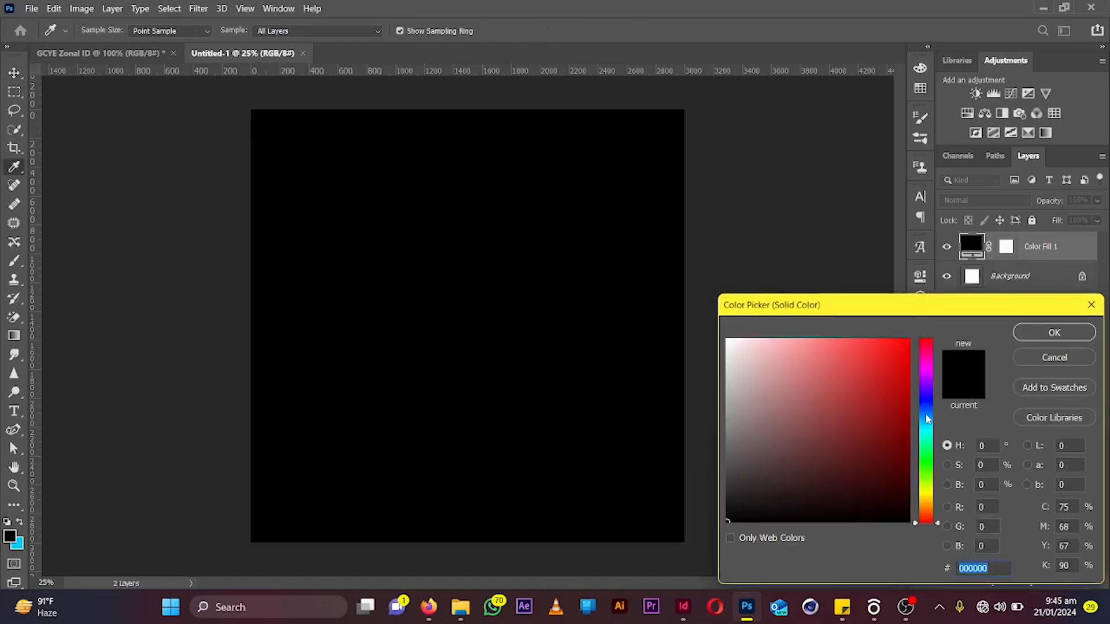
{"action": "left_click", "coordinate": [927, 416]}
{"action": "left_click", "coordinate": [897, 458]}
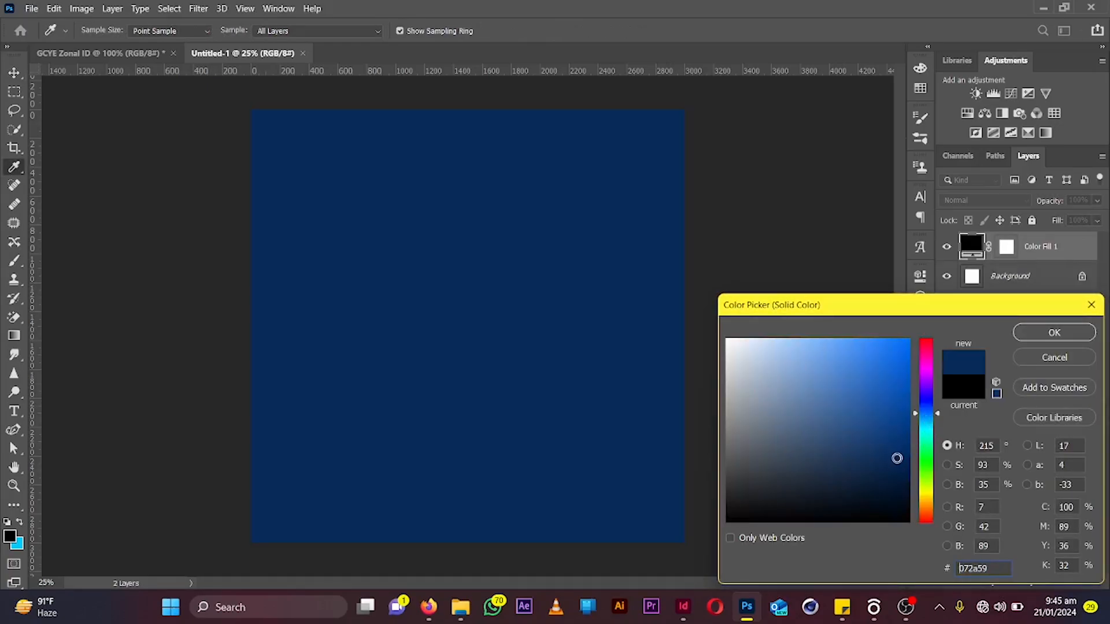
{"action": "left_click_drag", "start_coordinate": [896, 459], "coordinate": [908, 370]}
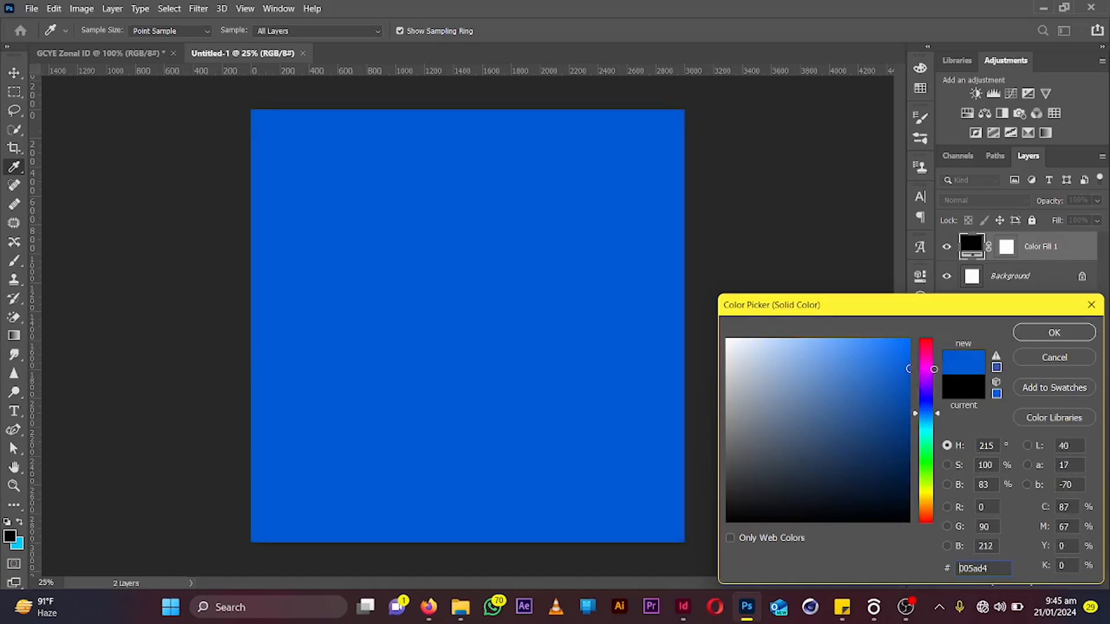
{"action": "left_click", "coordinate": [1053, 334]}
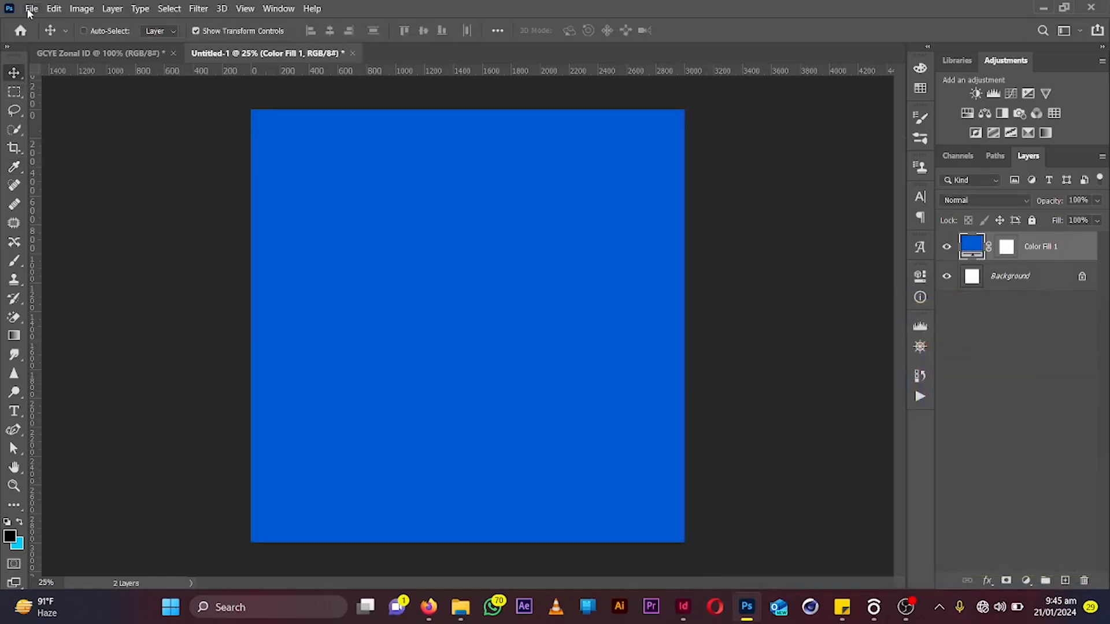
Start placing an embedded file and browse to the Design Files > FootHills > Projects folder
{"action": "left_click", "coordinate": [32, 8]}
{"action": "left_click", "coordinate": [66, 282]}
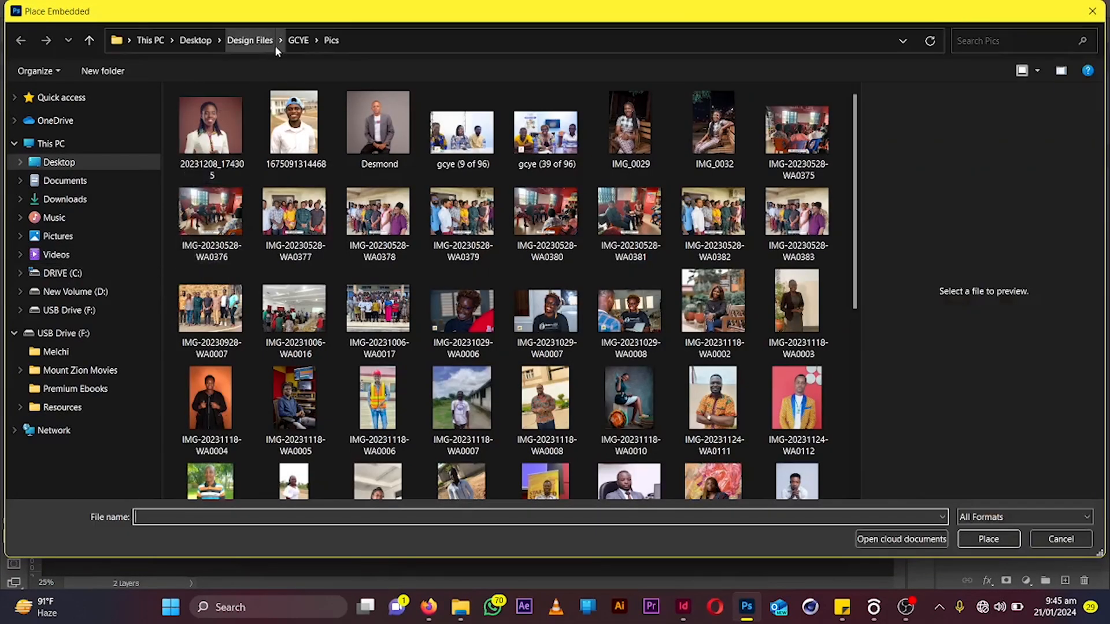
{"action": "left_click", "coordinate": [252, 40]}
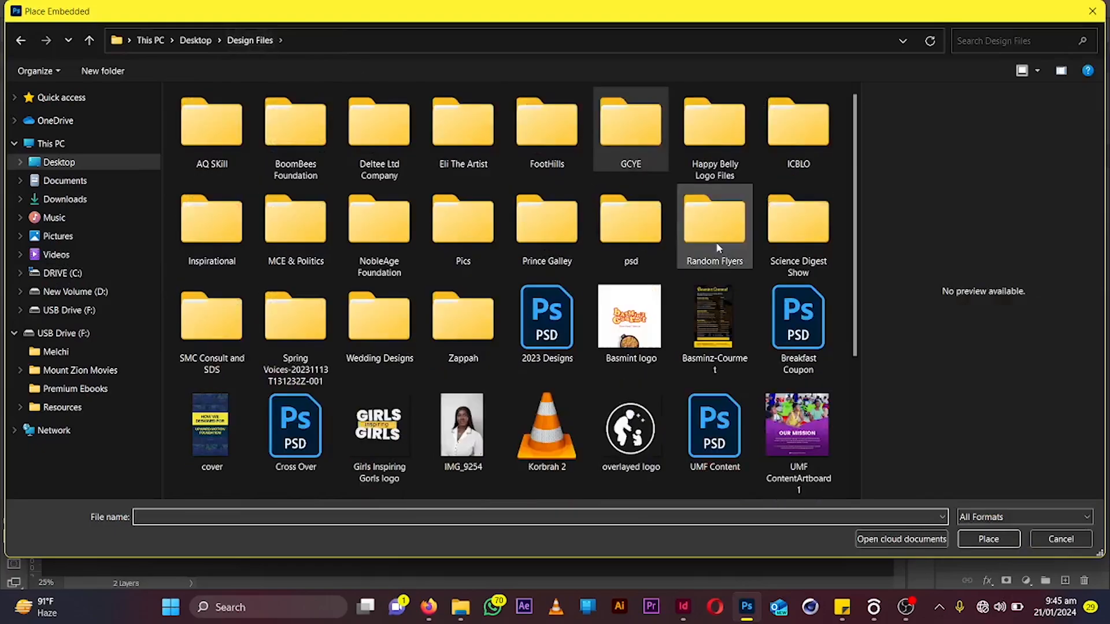
{"action": "double_click", "coordinate": [570, 146]}
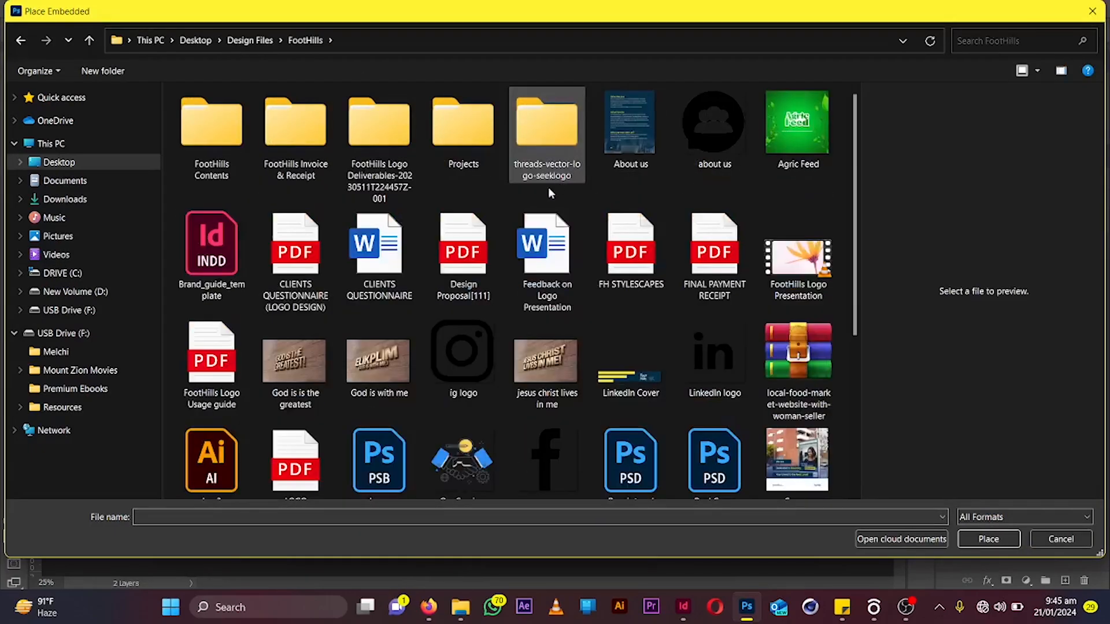
{"action": "double_click", "coordinate": [472, 126]}
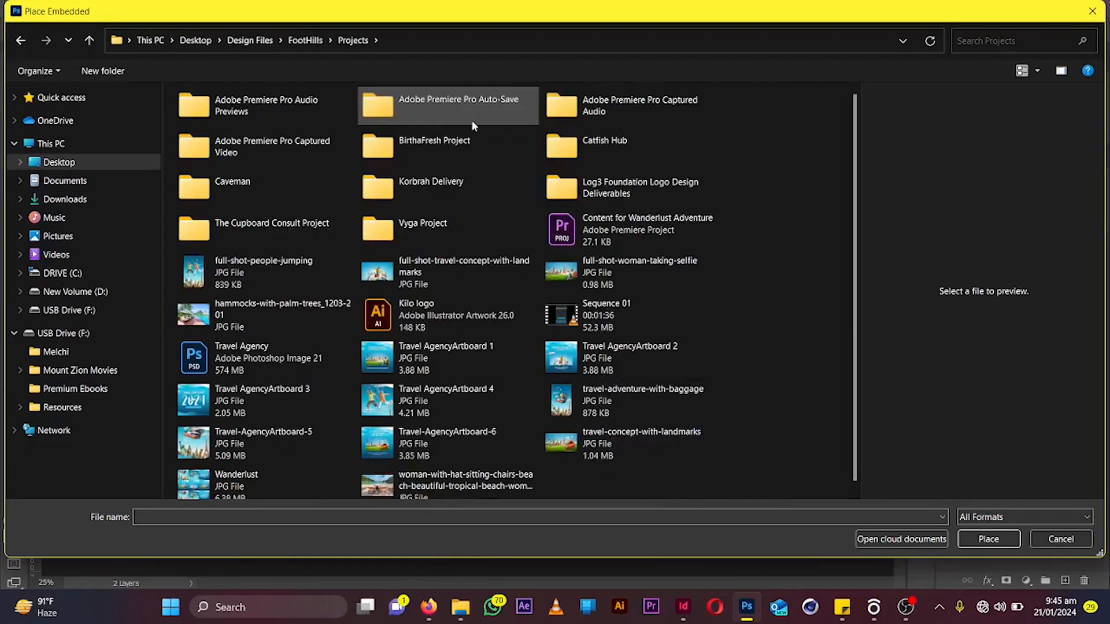
{"action": "scroll", "coordinate": [855, 168], "scroll_direction": "down", "scroll_amount": 1}
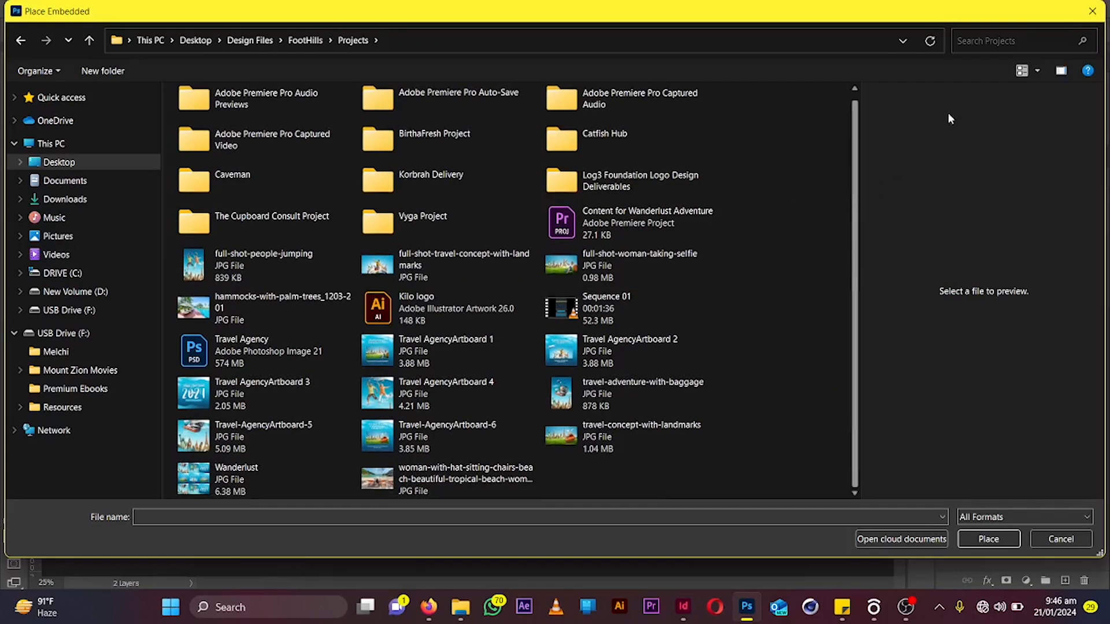
{"action": "left_click", "coordinate": [1021, 77]}
{"action": "left_click", "coordinate": [1021, 77]}
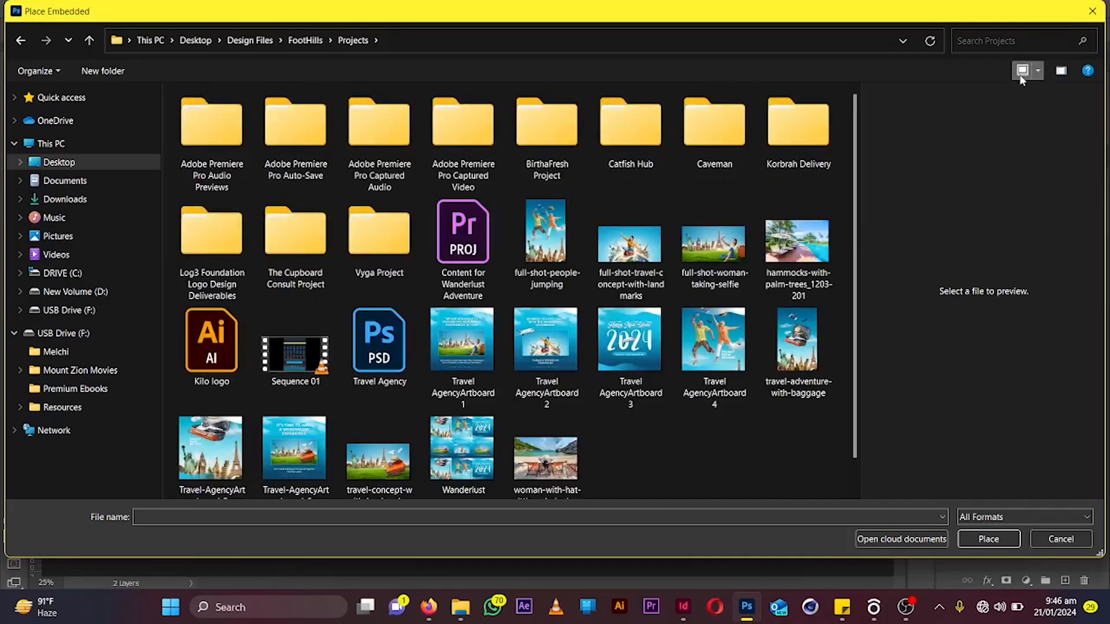
{"action": "left_click", "coordinate": [1020, 77]}
{"action": "left_click", "coordinate": [1020, 78]}
{"action": "left_click", "coordinate": [1020, 77]}
{"action": "left_click", "coordinate": [1020, 78]}
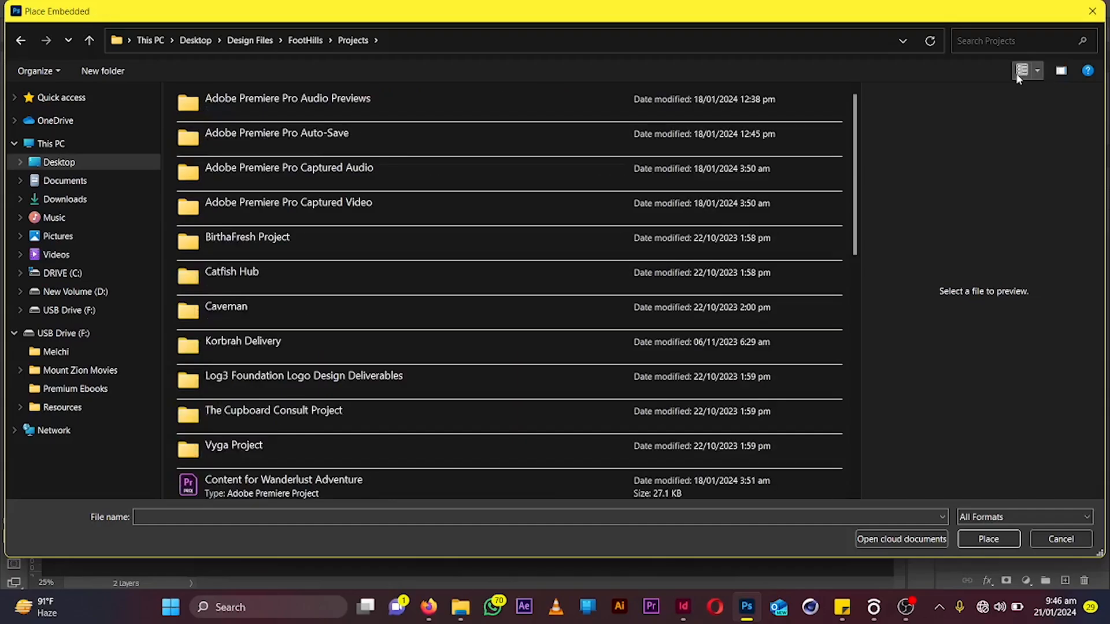
{"action": "left_click", "coordinate": [1019, 78]}
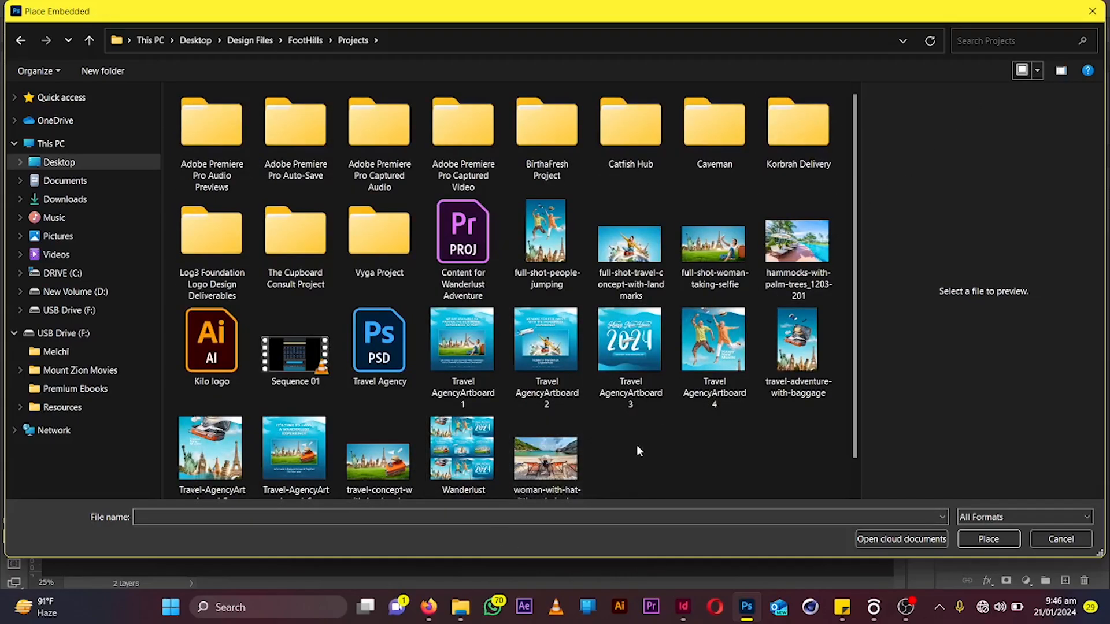
Place the hammocks-with-palm-trees image and scale it to about 110% so it covers the full canvas height
{"action": "double_click", "coordinate": [809, 247]}
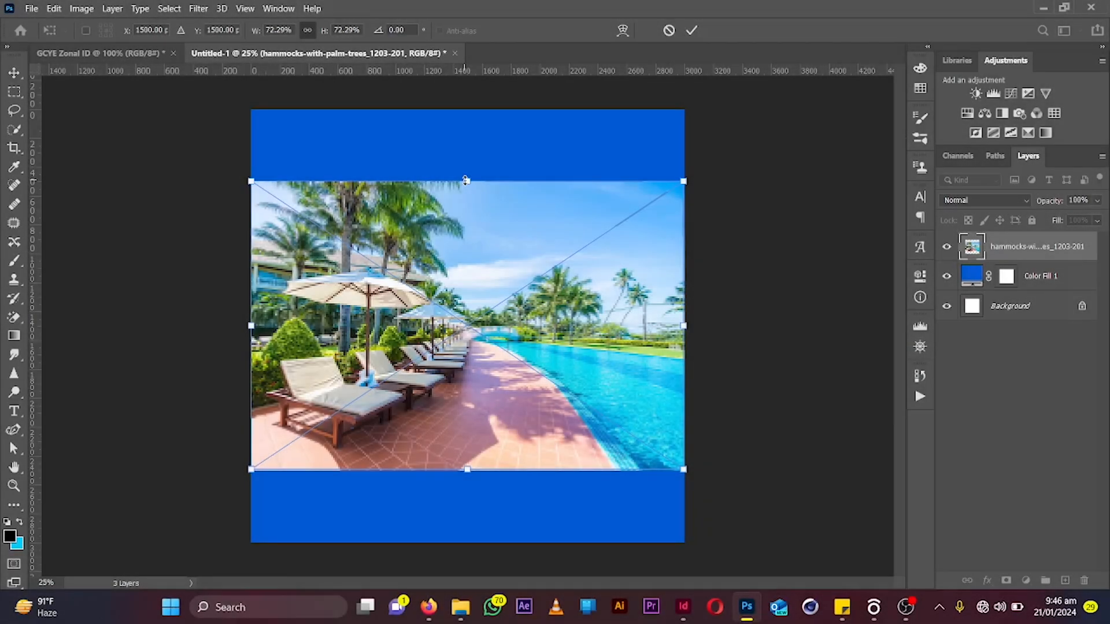
{"action": "left_click_drag", "start_coordinate": [467, 181], "coordinate": [466, 87]}
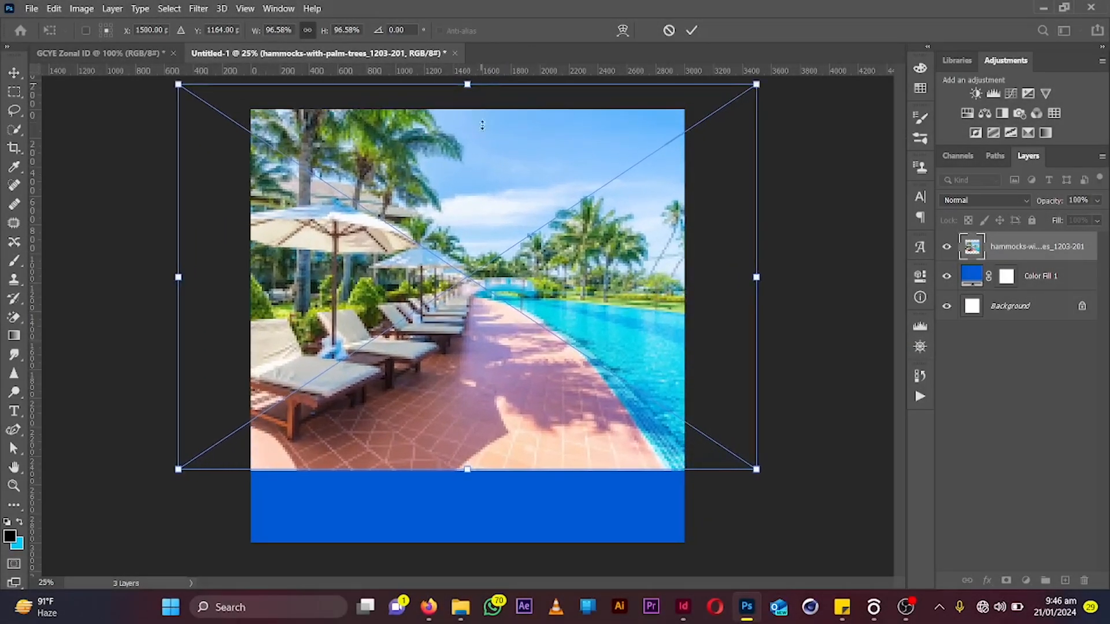
{"action": "left_click_drag", "start_coordinate": [519, 329], "coordinate": [515, 372]}
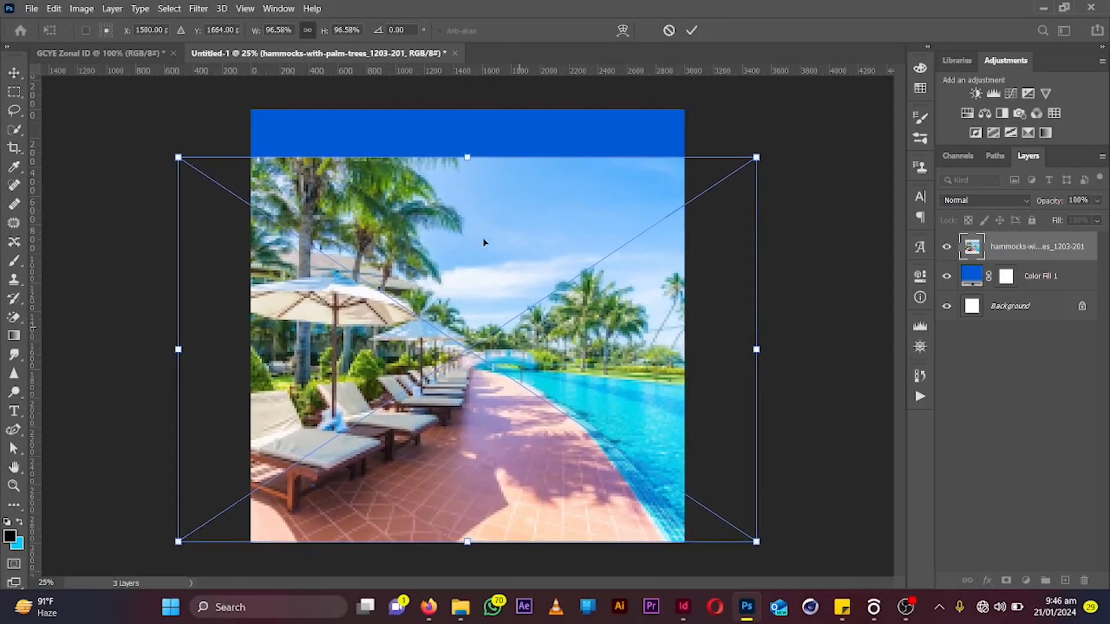
{"action": "left_click_drag", "start_coordinate": [468, 152], "coordinate": [476, 96]}
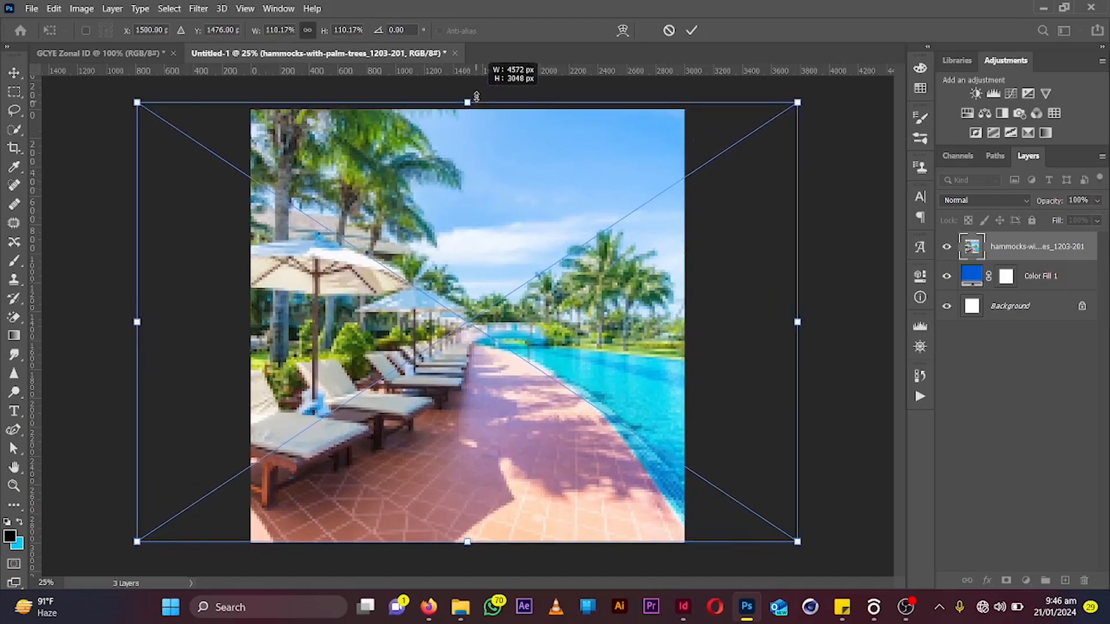
{"action": "left_click", "coordinate": [694, 30]}
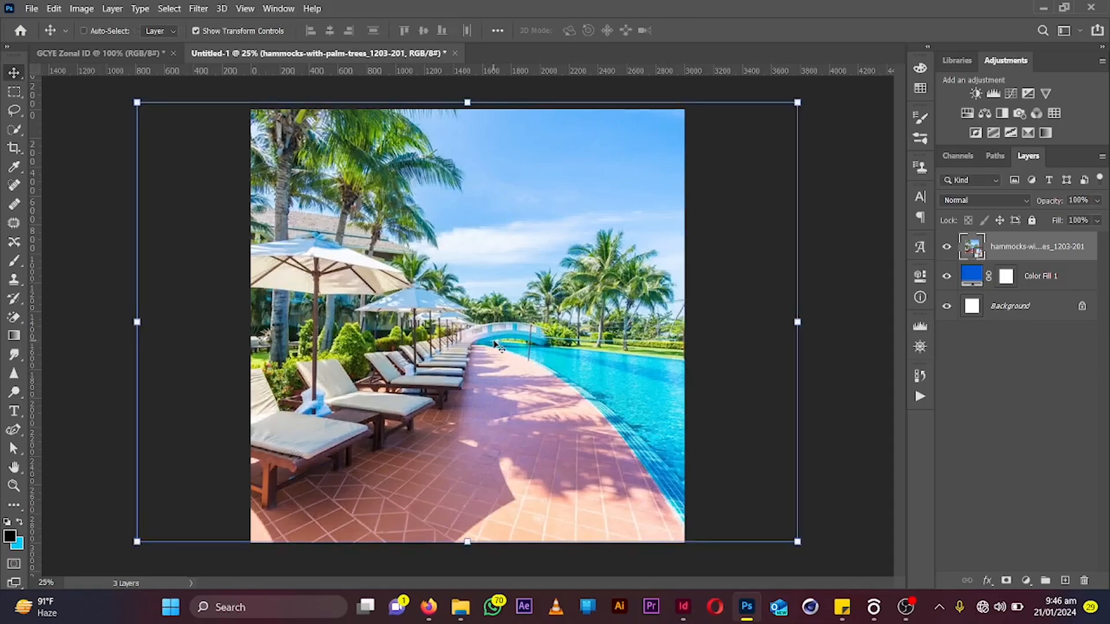
Nudge the photo down slightly and lower its layer opacity to 6%
{"action": "key", "text": "shift+Down"}
{"action": "key", "text": "shift+Down"}
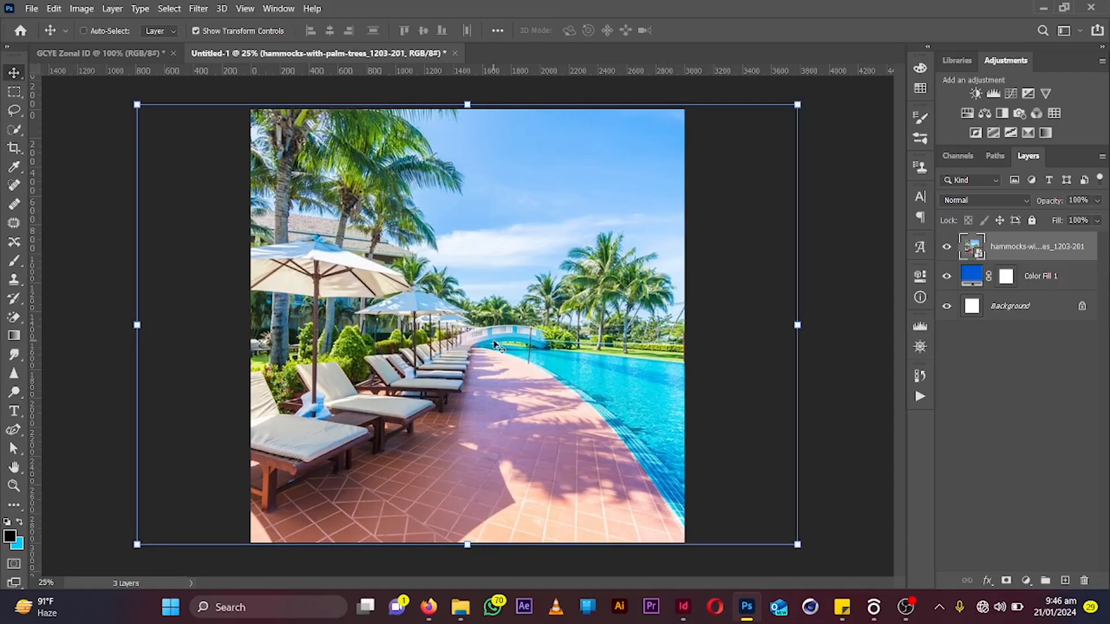
{"action": "left_click", "coordinate": [946, 247]}
{"action": "left_click", "coordinate": [942, 258]}
{"action": "mouse_move", "coordinate": [1055, 202]}
{"action": "left_mouse_down"}
{"action": "mouse_move", "coordinate": [984, 211]}
{"action": "mouse_move", "coordinate": [1039, 202]}
{"action": "left_mouse_up"}
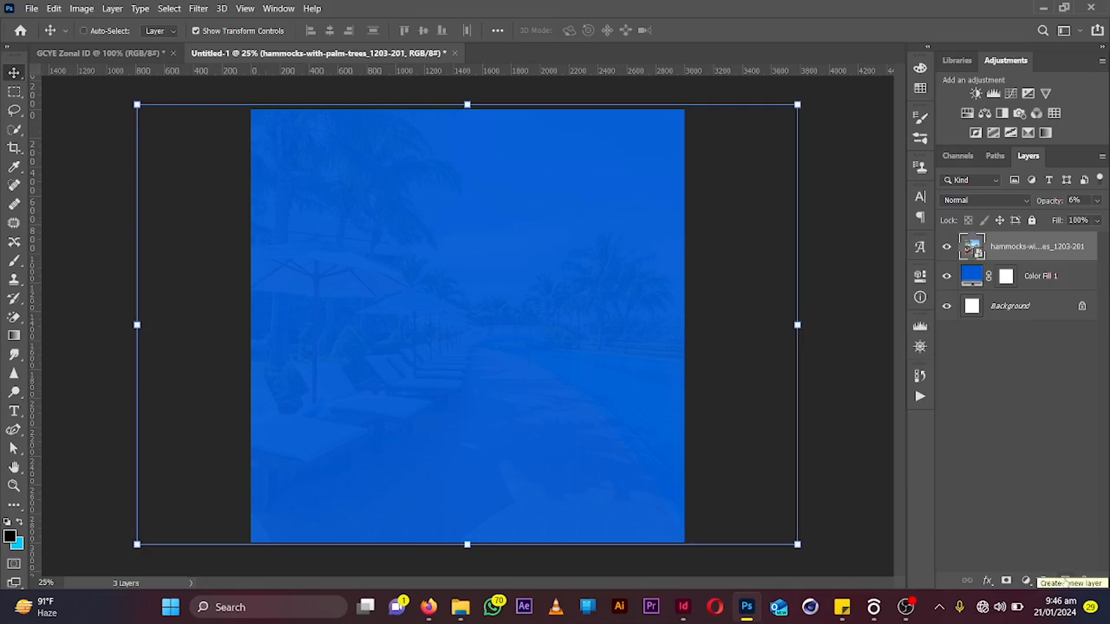
Add a new empty layer on top and set the foreground color to dark blue #092d60
{"action": "left_click", "coordinate": [1066, 581]}
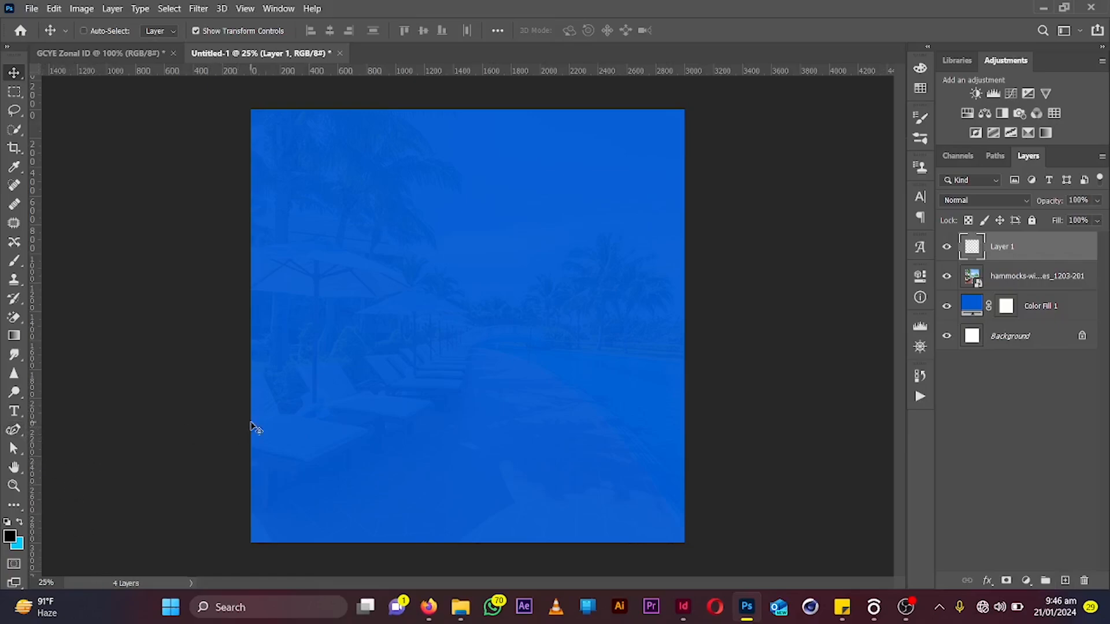
{"action": "key", "text": "g"}
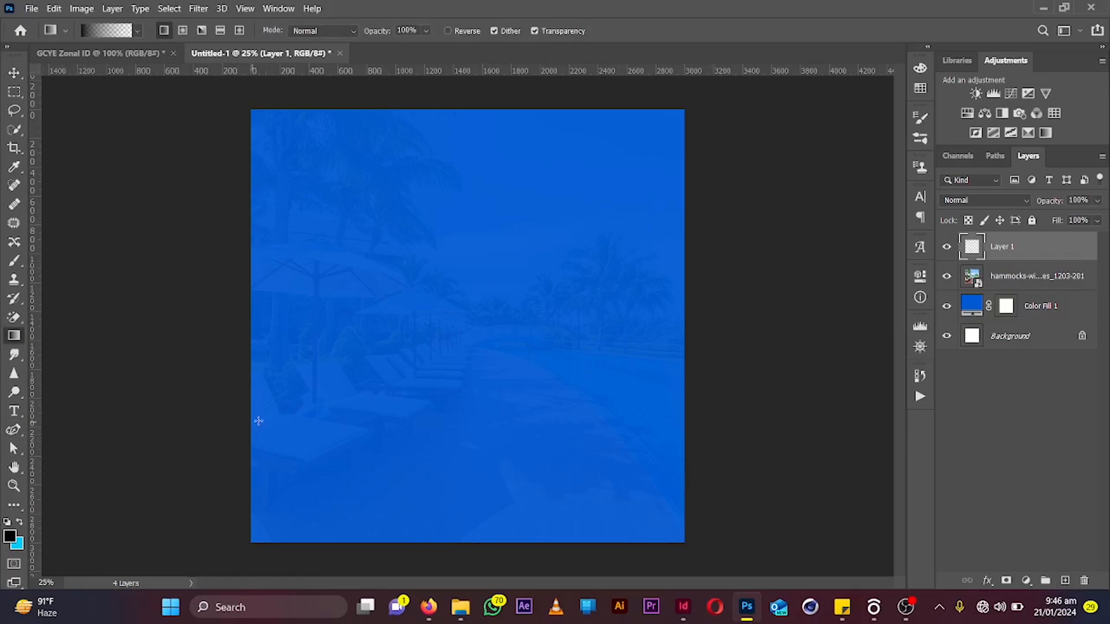
{"action": "left_click", "coordinate": [11, 538]}
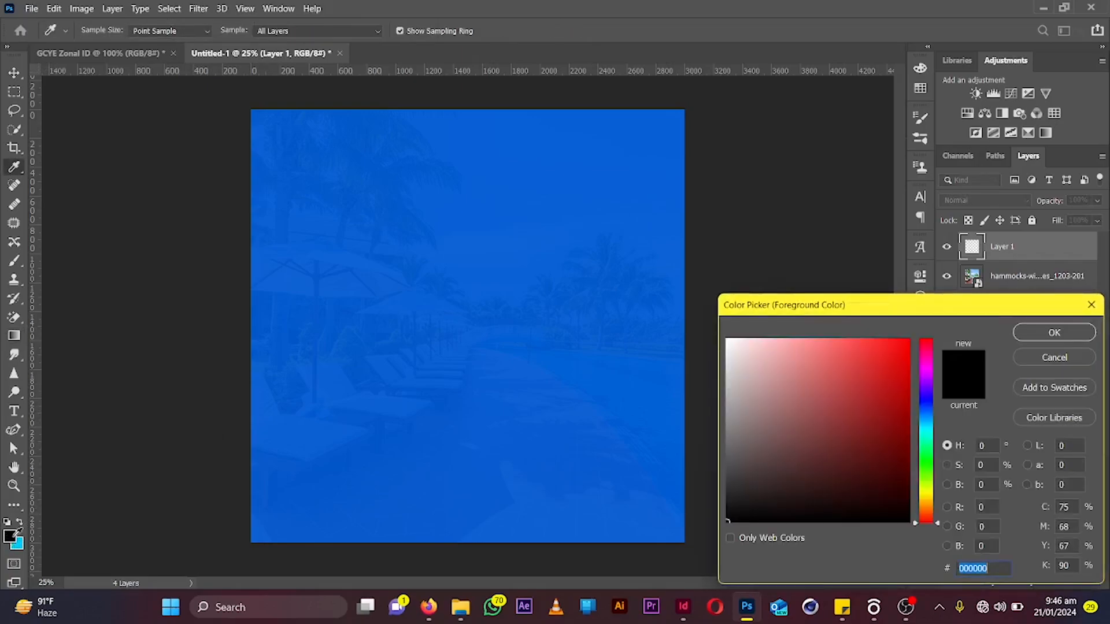
{"action": "left_click", "coordinate": [884, 486]}
{"action": "left_click", "coordinate": [896, 478]}
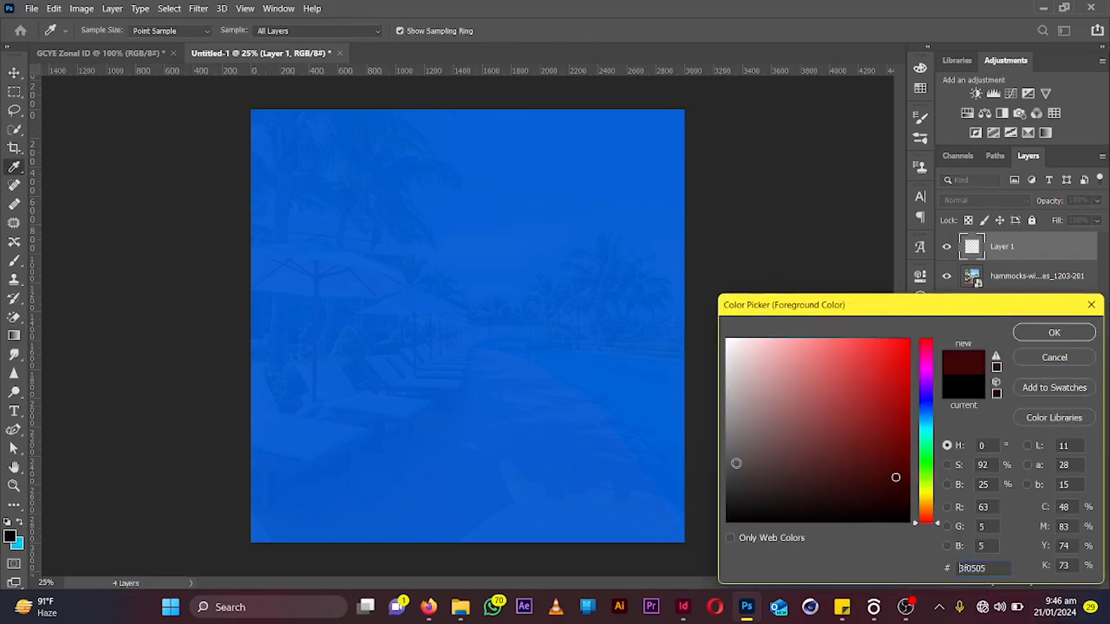
{"action": "left_click", "coordinate": [652, 448]}
{"action": "left_click_drag", "start_coordinate": [896, 462], "coordinate": [893, 452]}
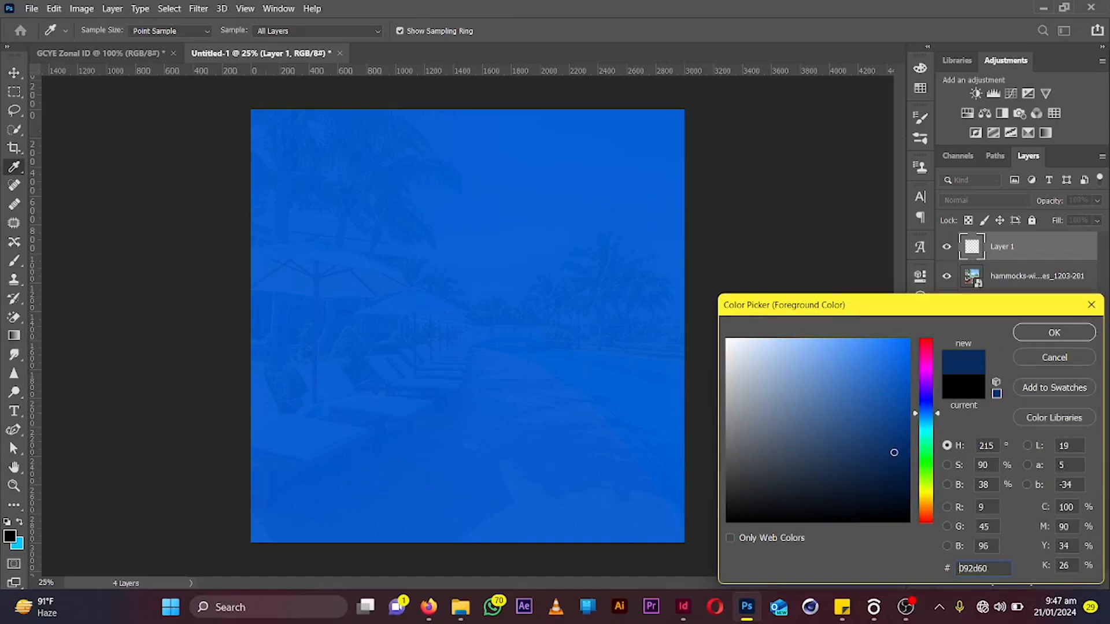
{"action": "left_click", "coordinate": [1057, 332]}
Fill the new layer with a dark blue gradient rising from the canvas bottom and stretch it up to the top edge
{"action": "key", "text": "g"}
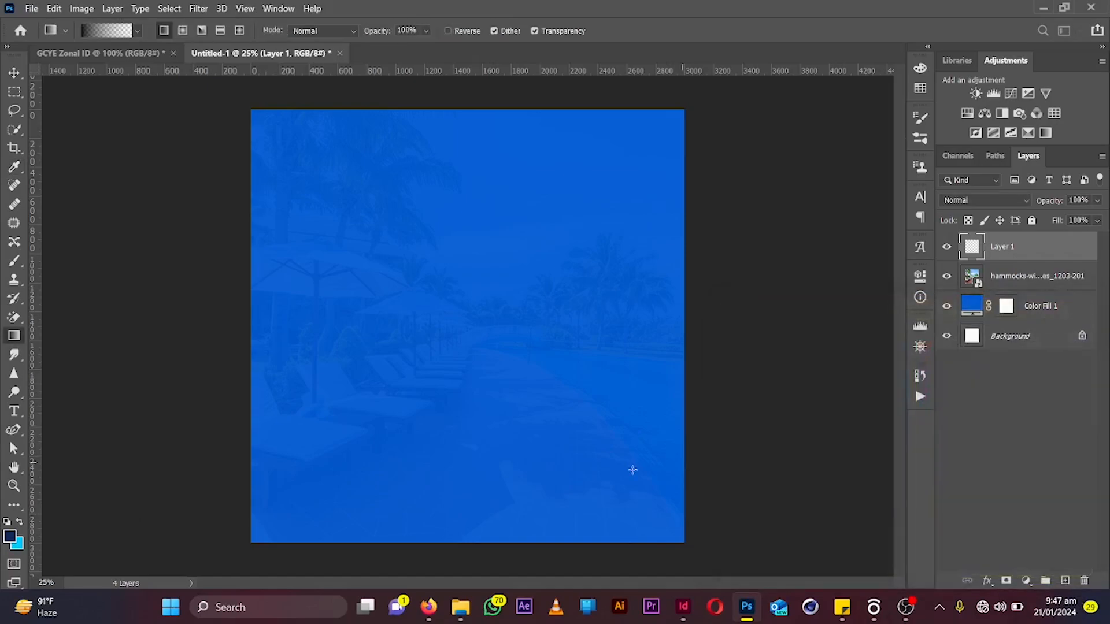
{"action": "left_click_drag", "start_coordinate": [445, 558], "coordinate": [447, 164]}
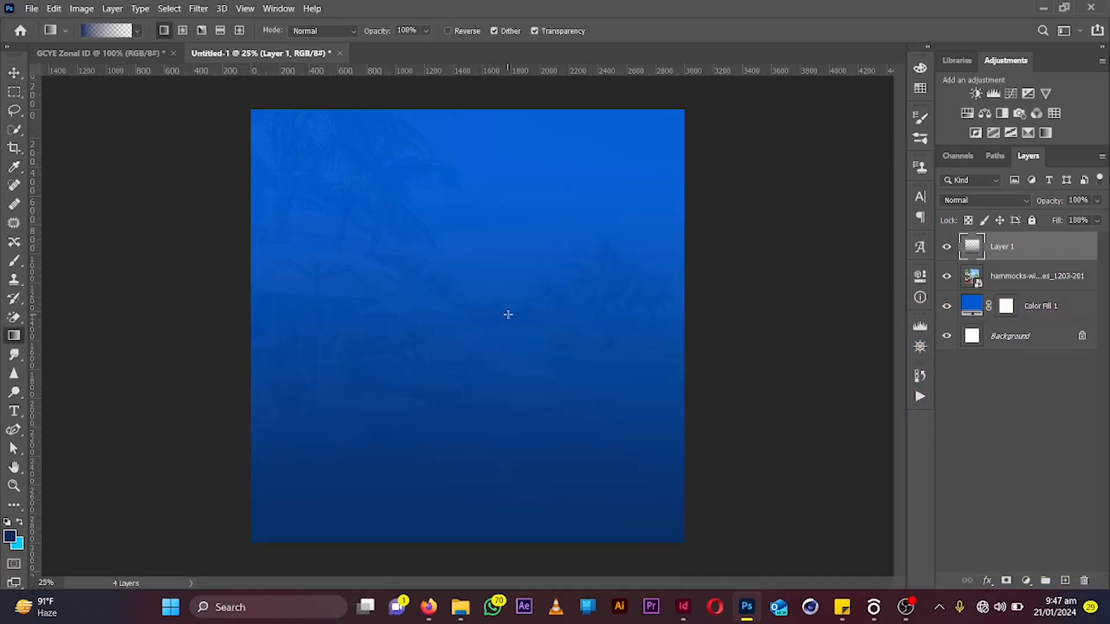
{"action": "key", "text": "v"}
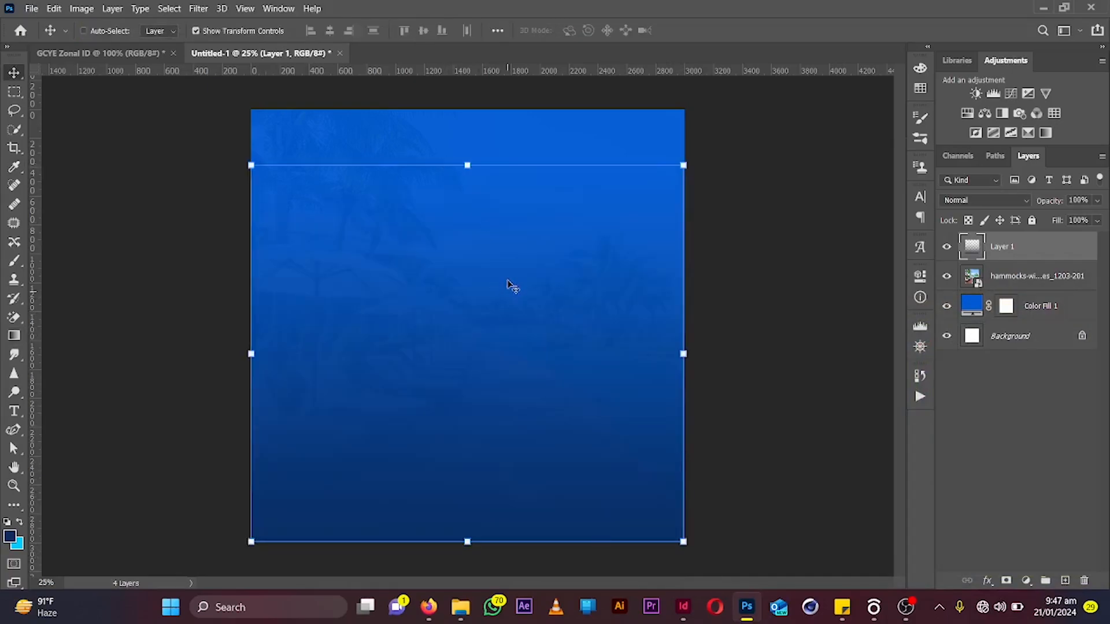
{"action": "left_click_drag", "start_coordinate": [468, 142], "coordinate": [467, 113]}
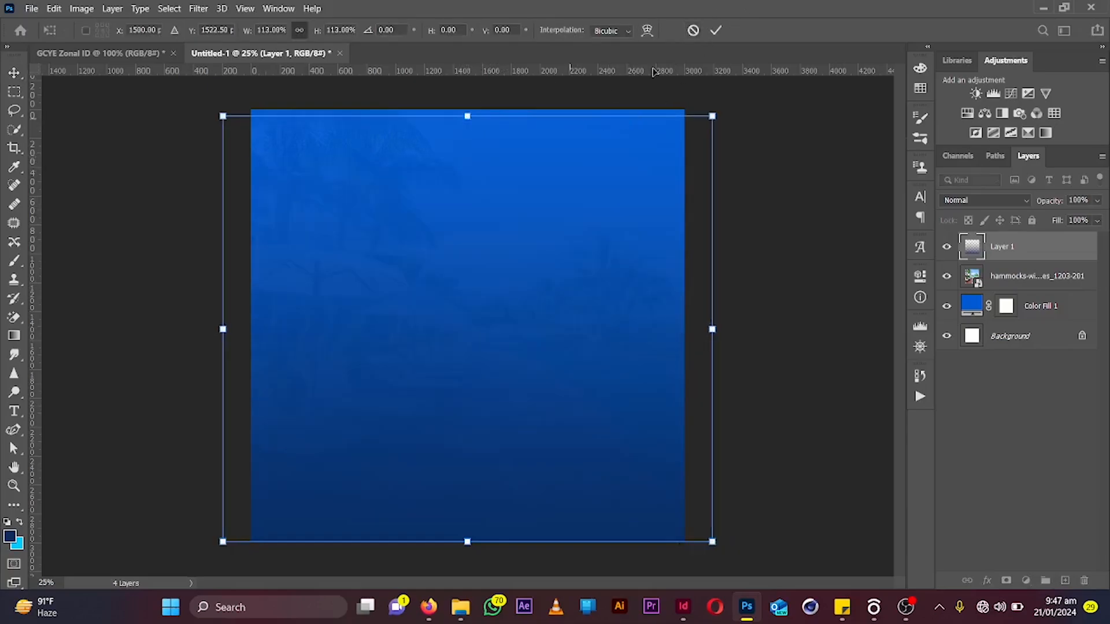
{"action": "left_click", "coordinate": [715, 31]}
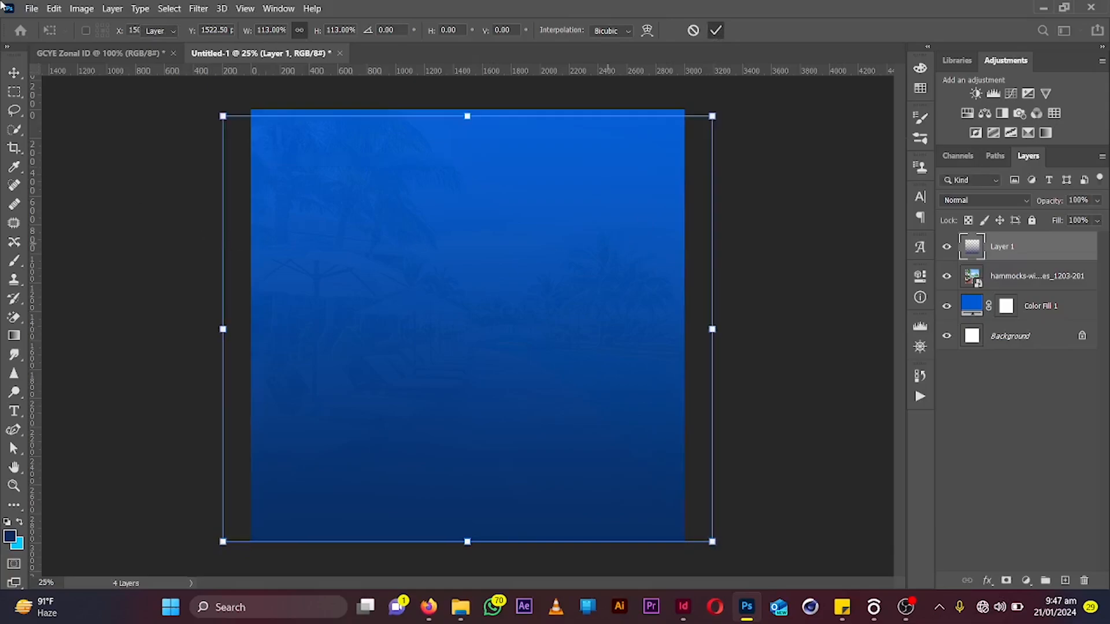
Place the full-shot-woman-taking-selfie image, scale it down to about 15% and position it in the canvas center
{"action": "left_click", "coordinate": [31, 8]}
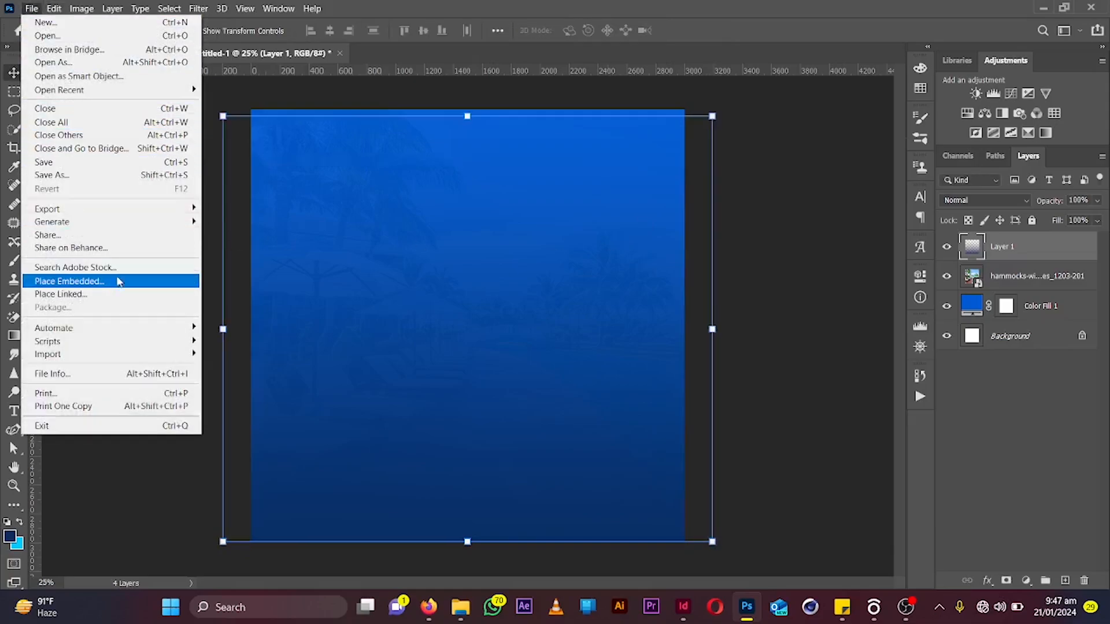
{"action": "left_click", "coordinate": [119, 283]}
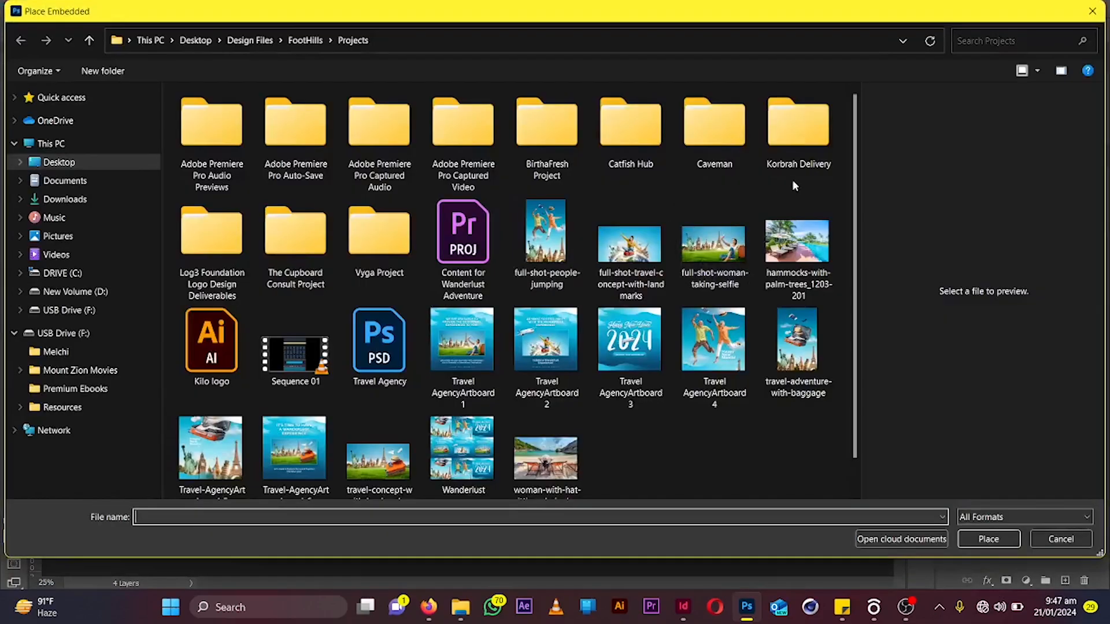
{"action": "scroll", "coordinate": [862, 220], "scroll_direction": "down", "scroll_amount": 1}
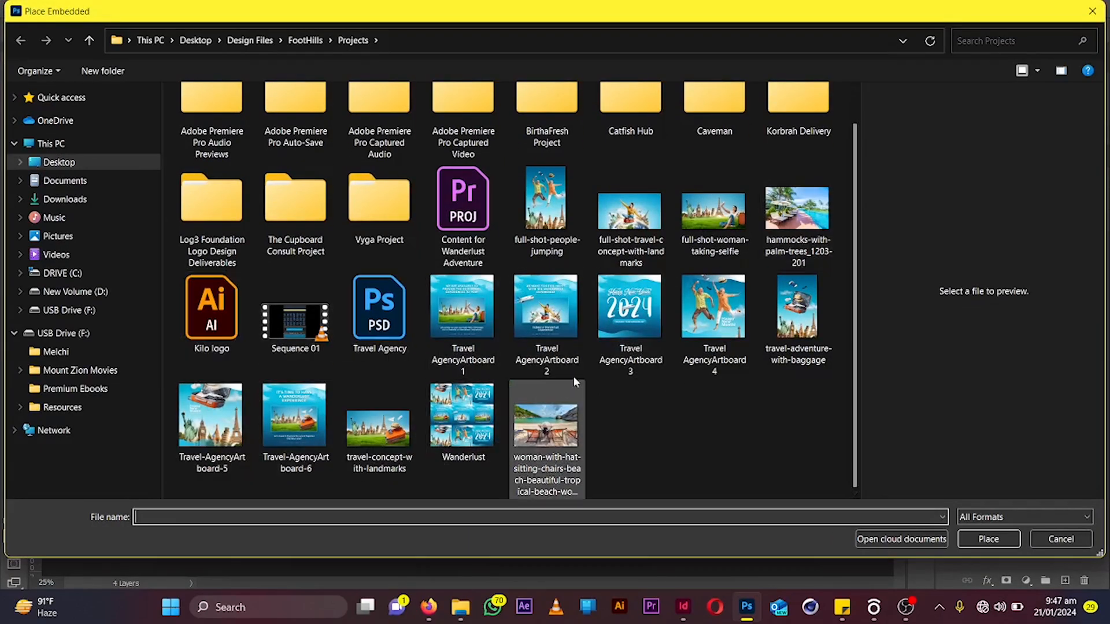
{"action": "double_click", "coordinate": [713, 205]}
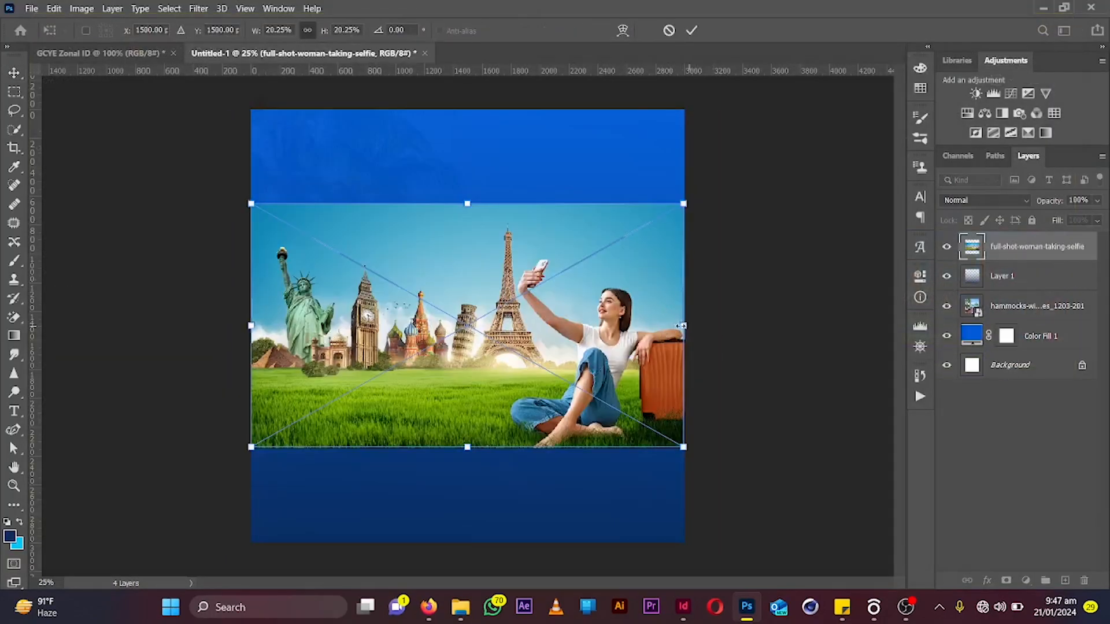
{"action": "left_click_drag", "start_coordinate": [682, 326], "coordinate": [568, 333]}
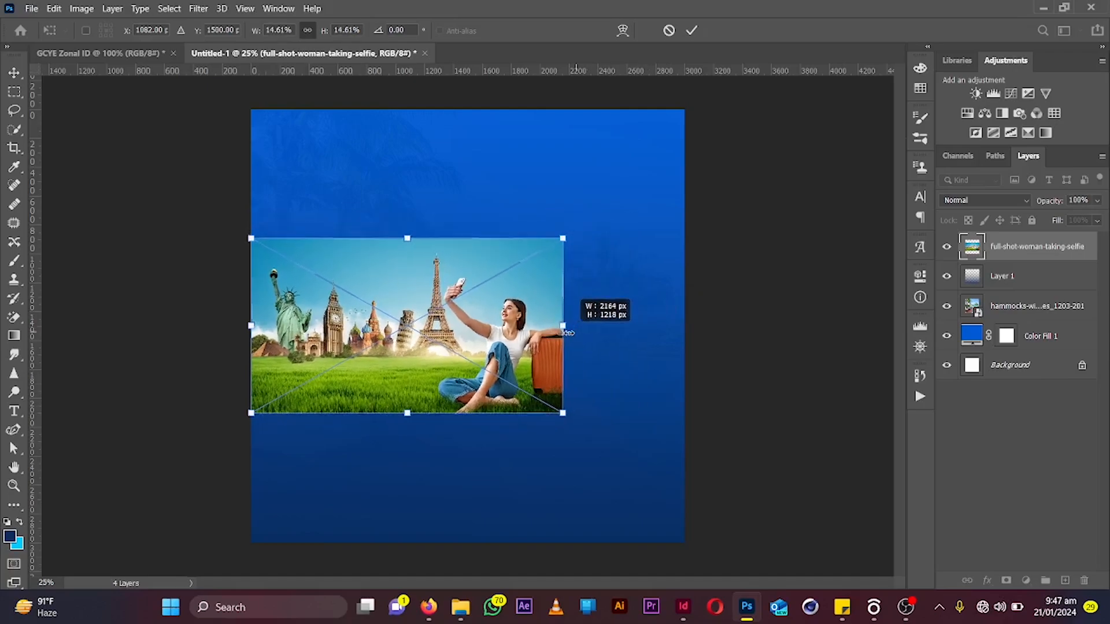
{"action": "left_click_drag", "start_coordinate": [470, 362], "coordinate": [562, 340]}
{"action": "left_click", "coordinate": [692, 30]}
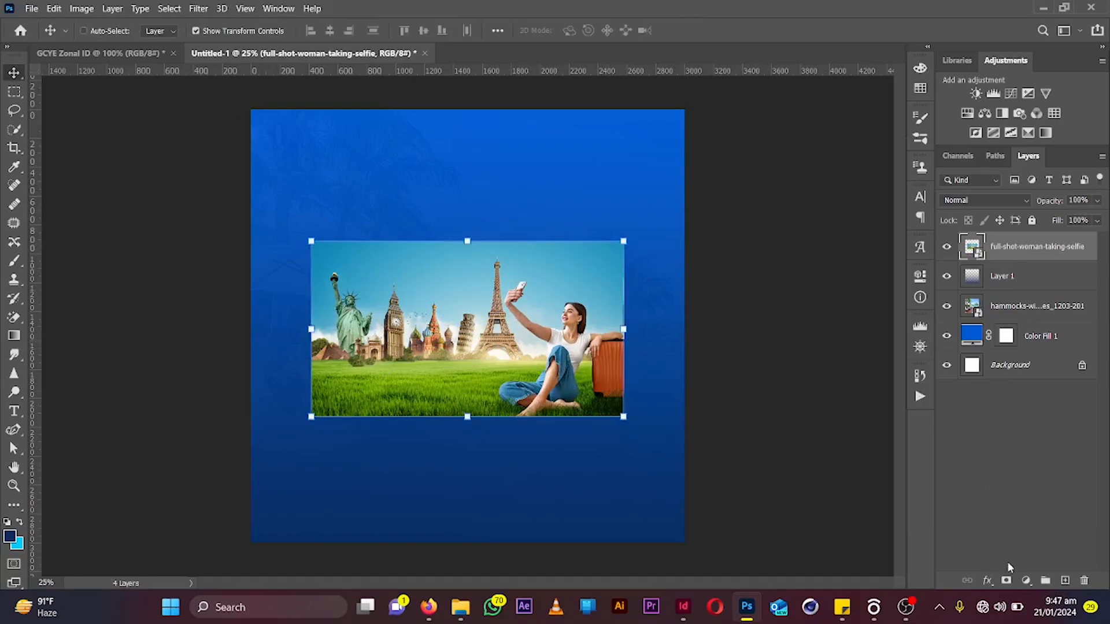
{"action": "left_click", "coordinate": [987, 580]}
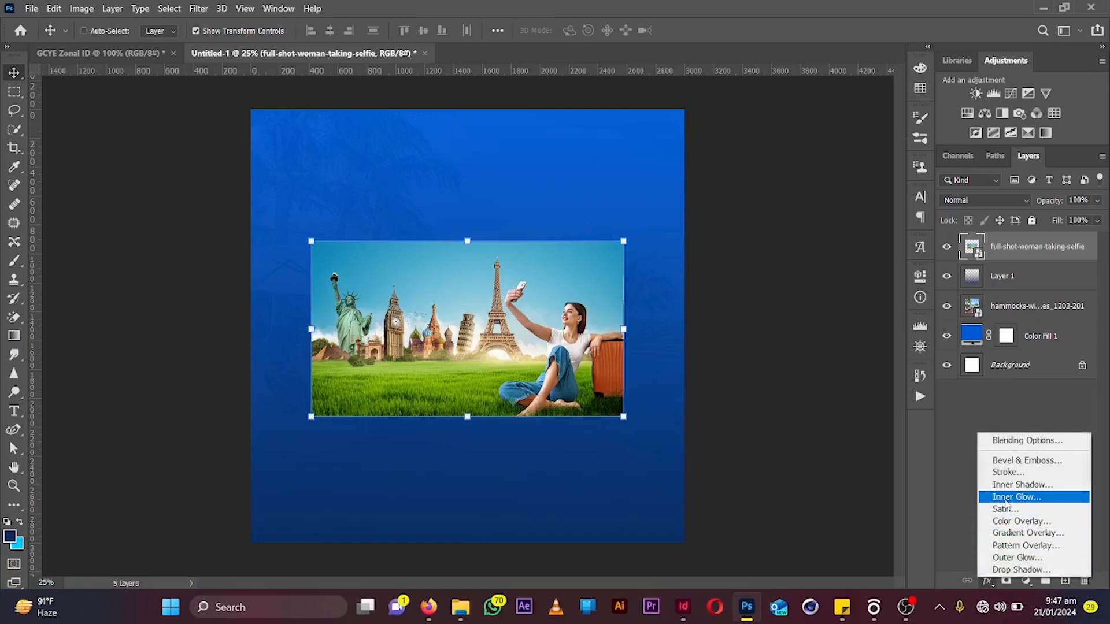
{"action": "left_click", "coordinate": [1008, 472]}
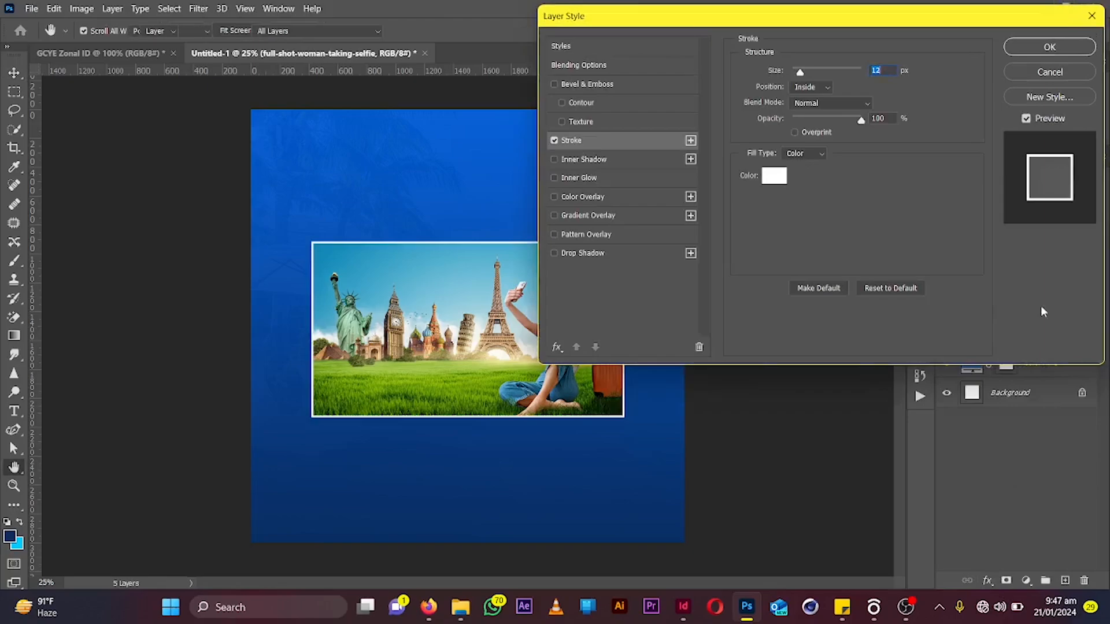
{"action": "key", "text": "Escape"}
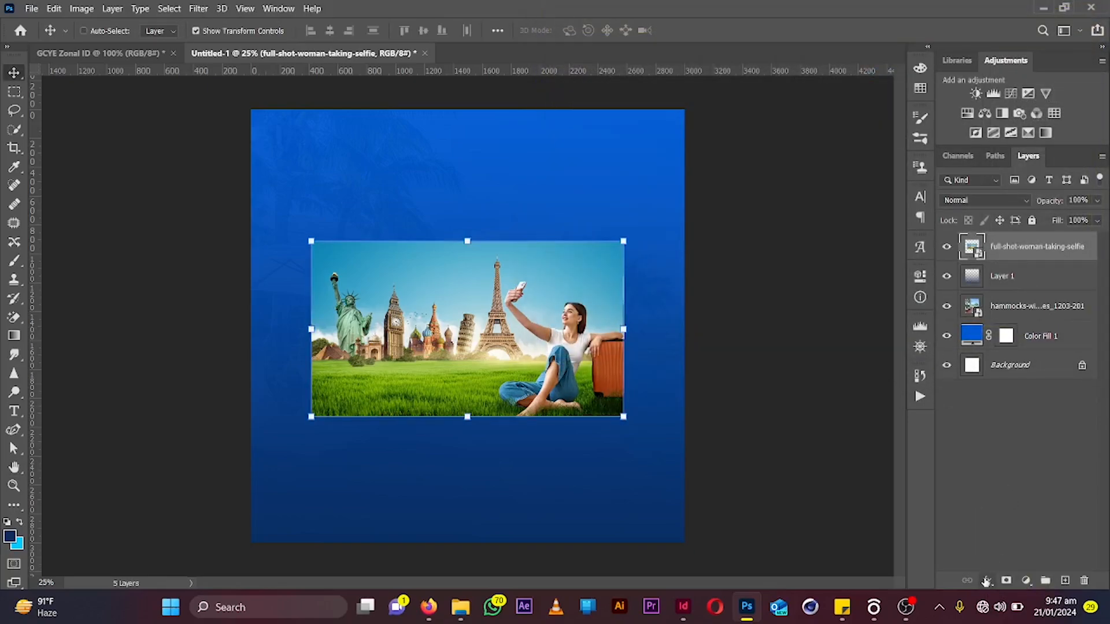
Add a Stroke layer style to the selfie photo and set its size to 24 px
{"action": "left_click", "coordinate": [987, 582]}
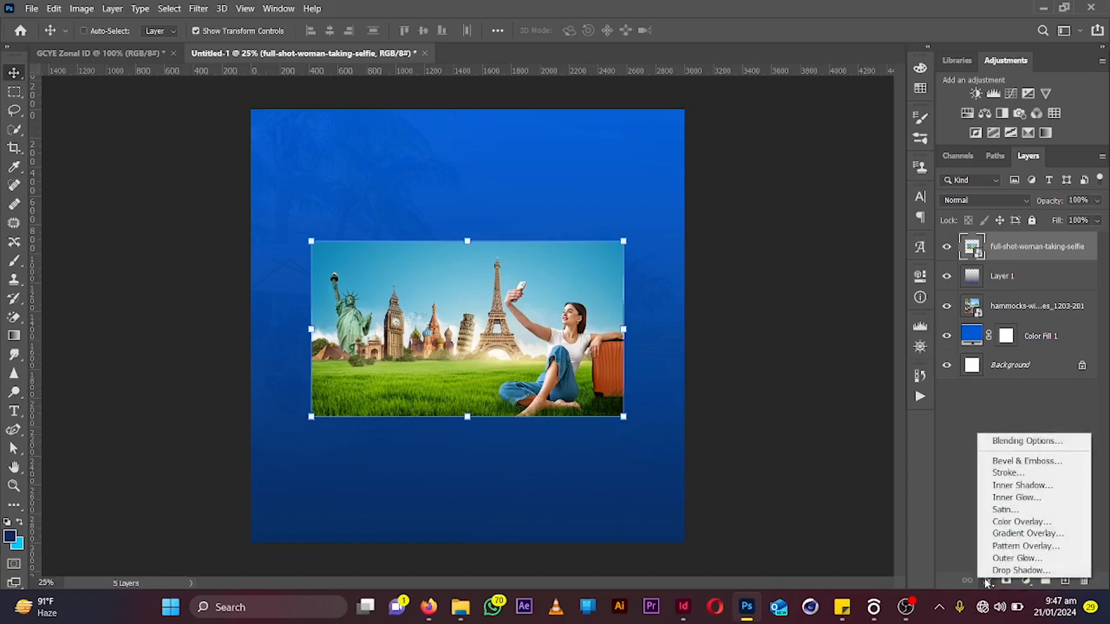
{"action": "left_click", "coordinate": [1023, 474]}
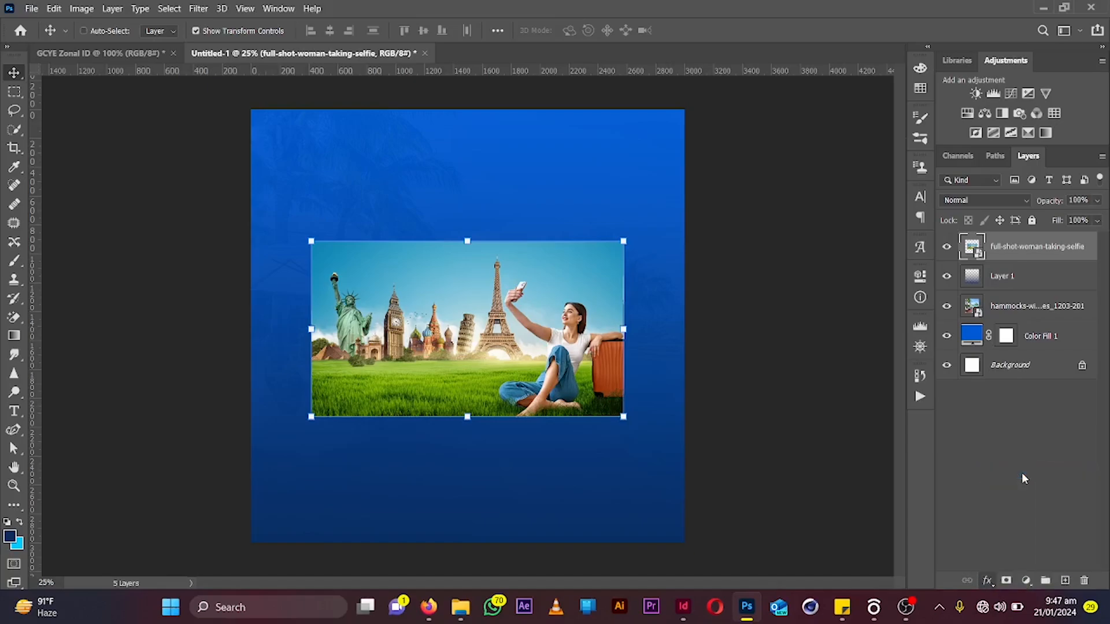
{"action": "left_click_drag", "start_coordinate": [588, 16], "coordinate": [694, 52]}
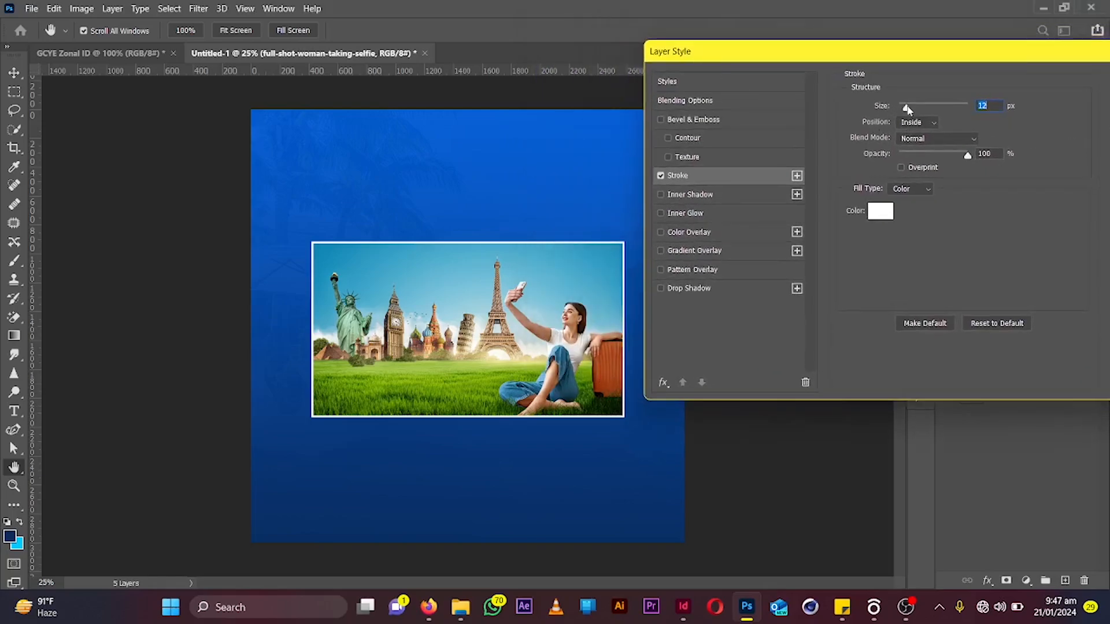
{"action": "left_click_drag", "start_coordinate": [907, 109], "coordinate": [911, 109]}
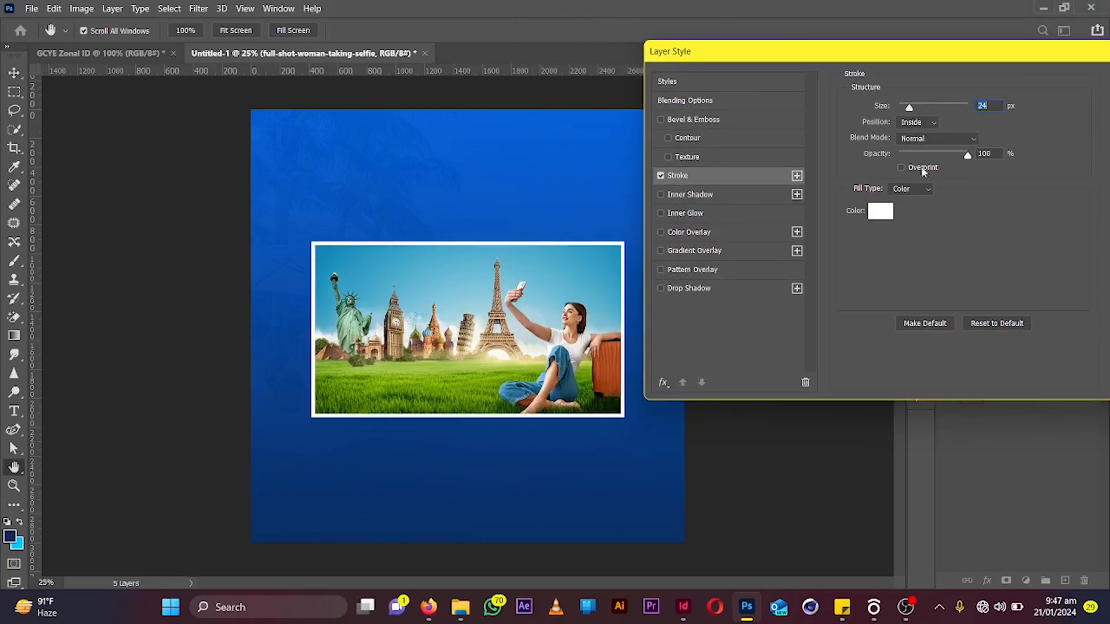
Set the stroke color to light blue #7db5ff
{"action": "left_click", "coordinate": [880, 212]}
{"action": "left_click", "coordinate": [555, 136]}
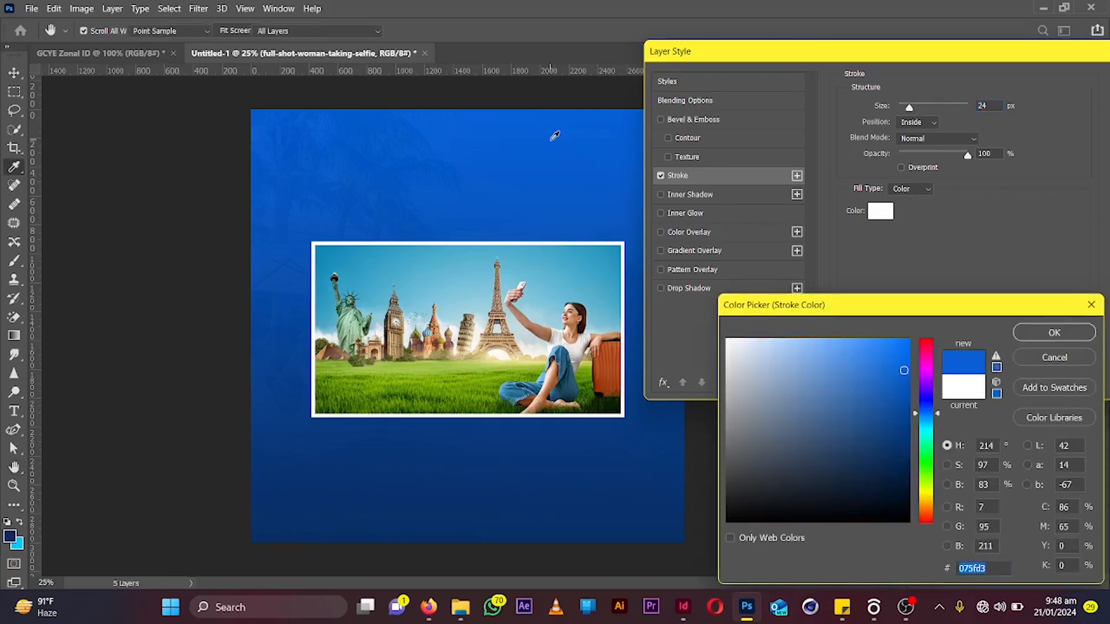
{"action": "left_click", "coordinate": [820, 339]}
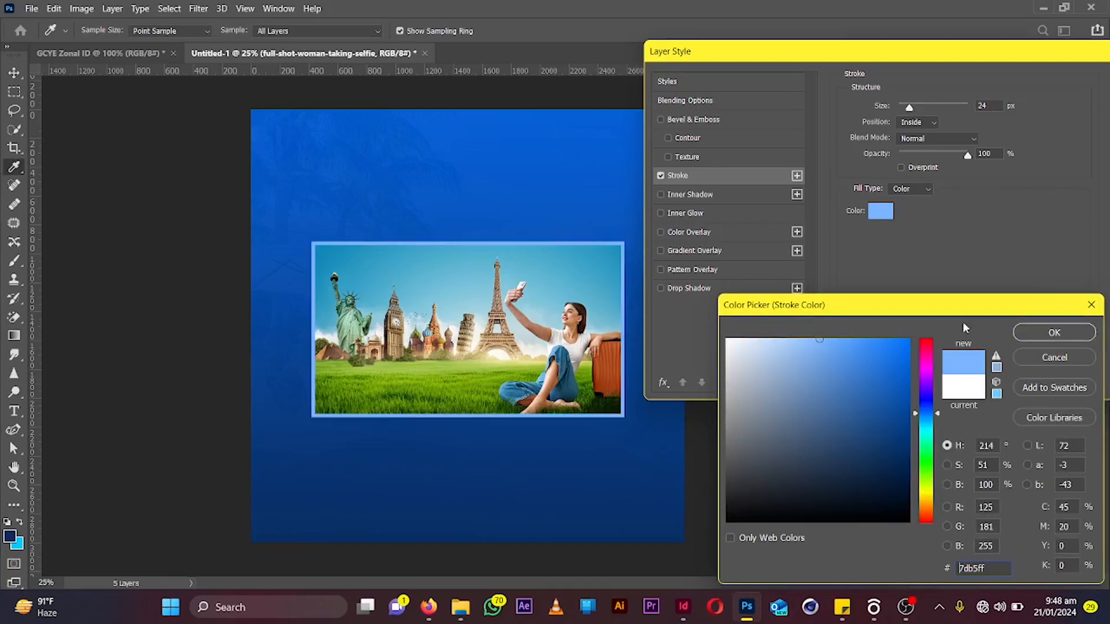
{"action": "left_click", "coordinate": [1051, 333]}
Set the stroke blend mode to Screen and its opacity to 78%, then apply the style
{"action": "left_click", "coordinate": [927, 138]}
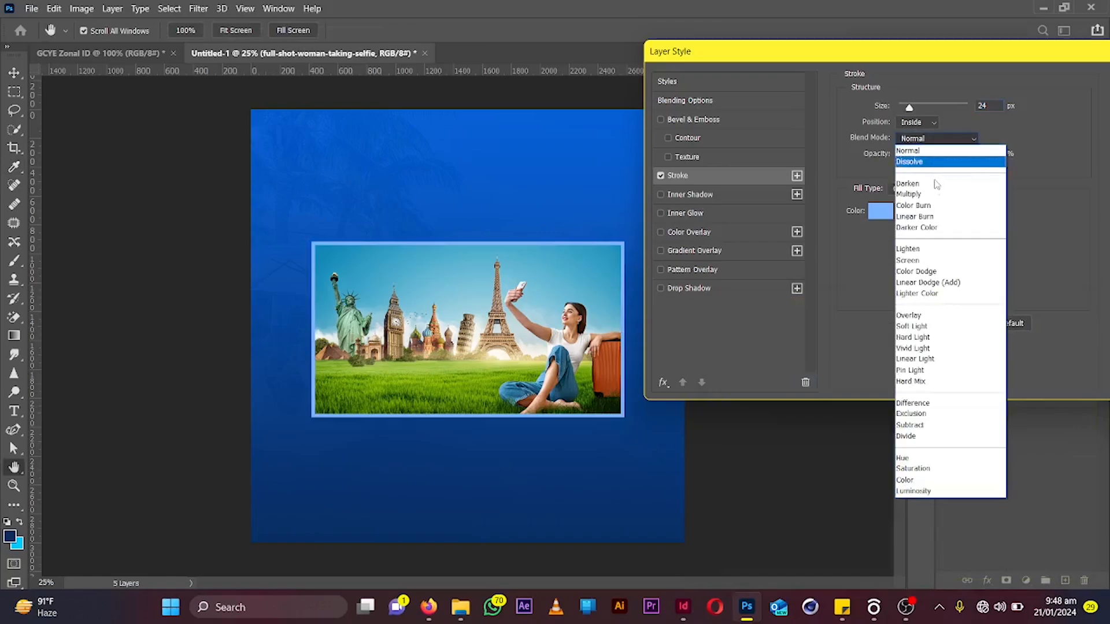
{"action": "left_click", "coordinate": [923, 263]}
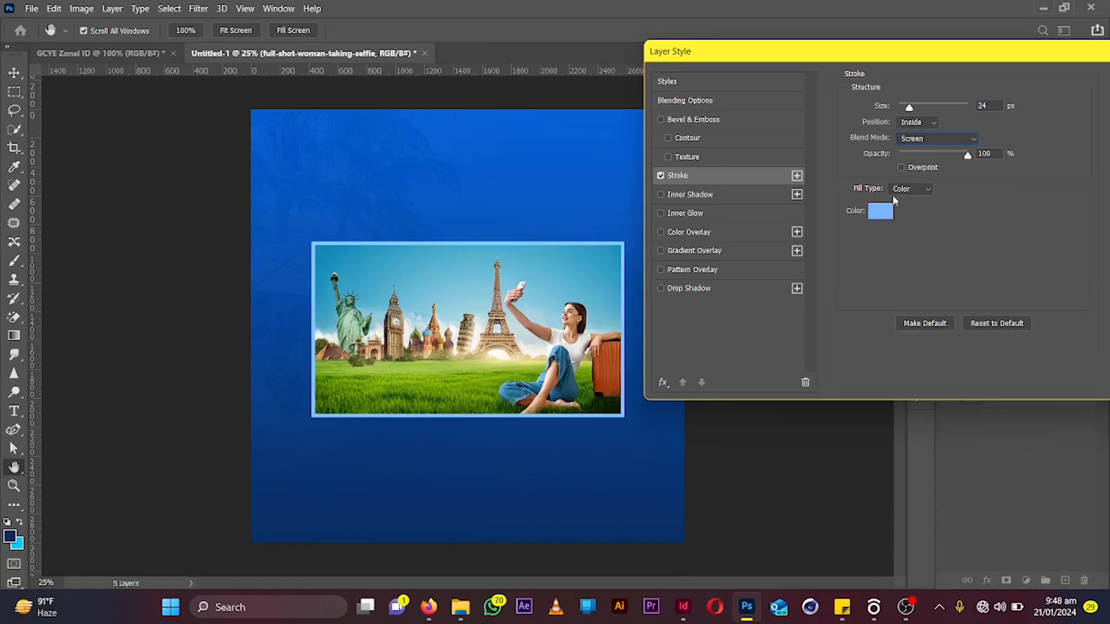
{"action": "left_click_drag", "start_coordinate": [976, 61], "coordinate": [945, 60]}
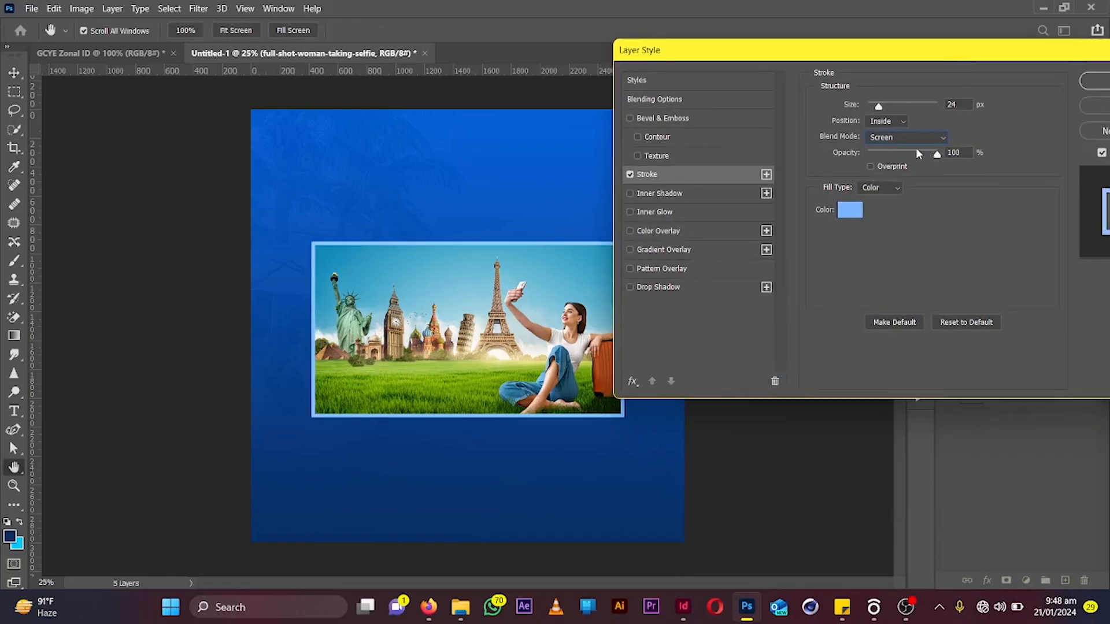
{"action": "left_click_drag", "start_coordinate": [916, 152], "coordinate": [922, 153]}
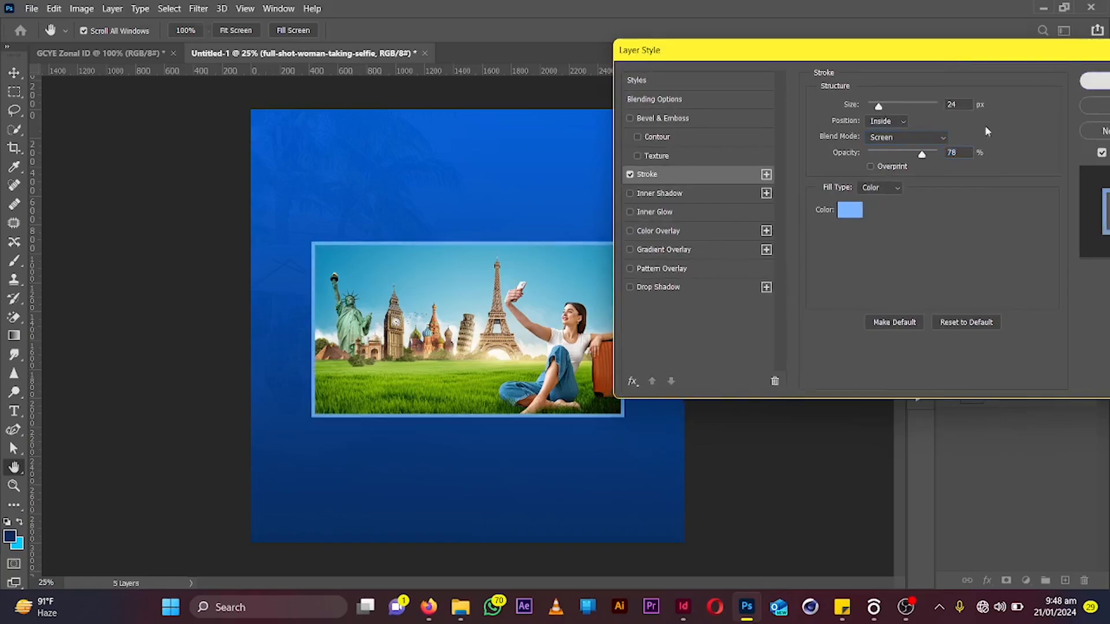
{"action": "key", "text": "Return"}
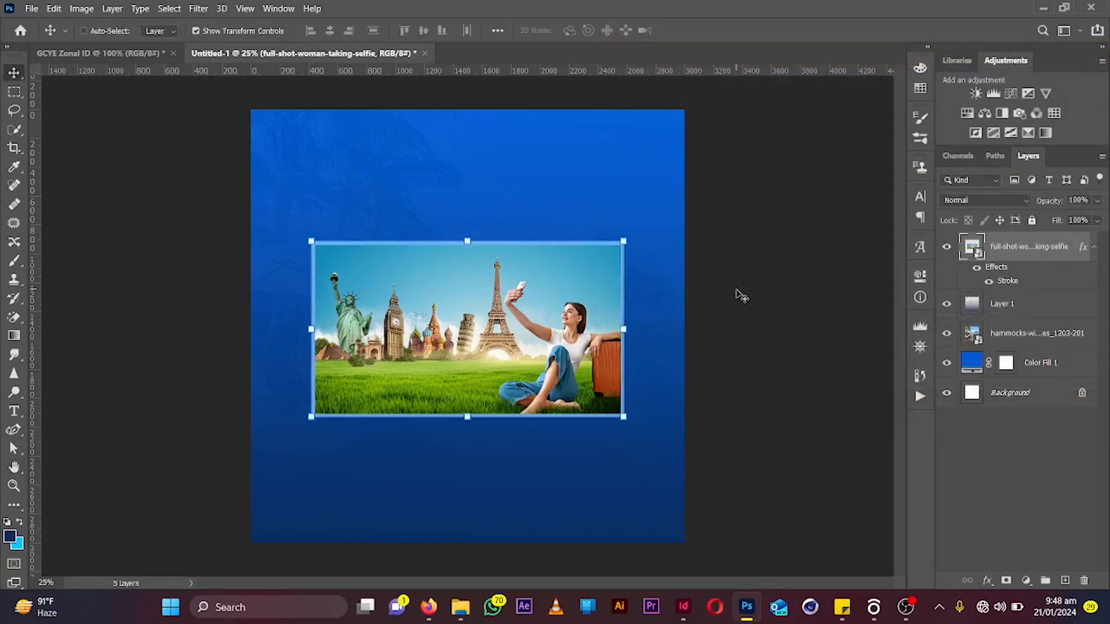
Add a drop shadow to the photo with angle 113°, distance about 108 px and size about 125 px
{"action": "double_click", "coordinate": [1030, 280]}
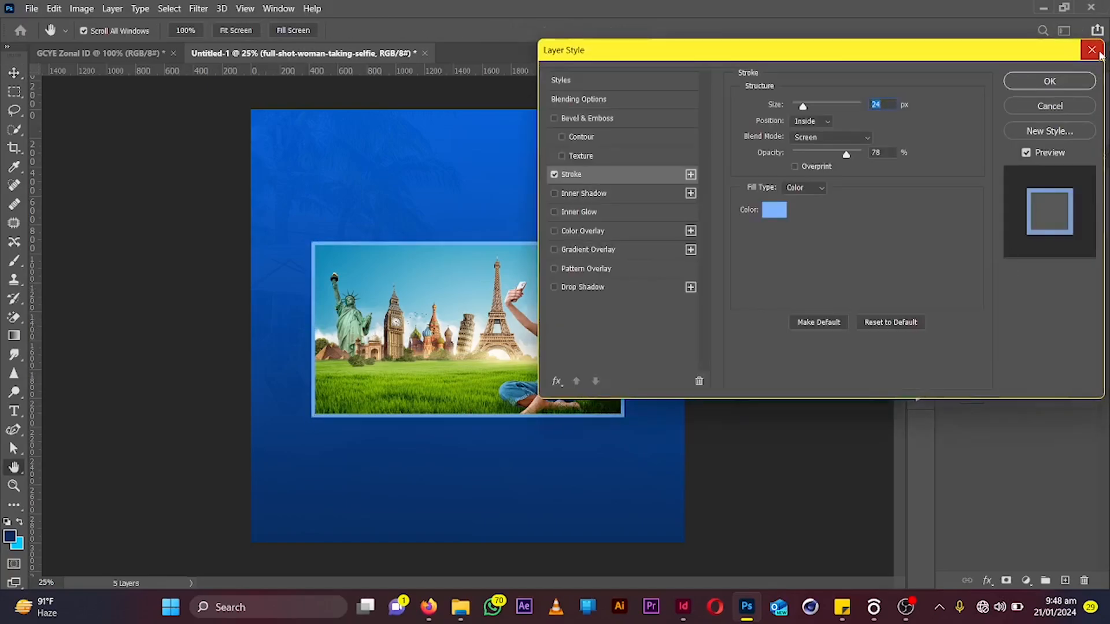
{"action": "left_click_drag", "start_coordinate": [552, 50], "coordinate": [674, 59]}
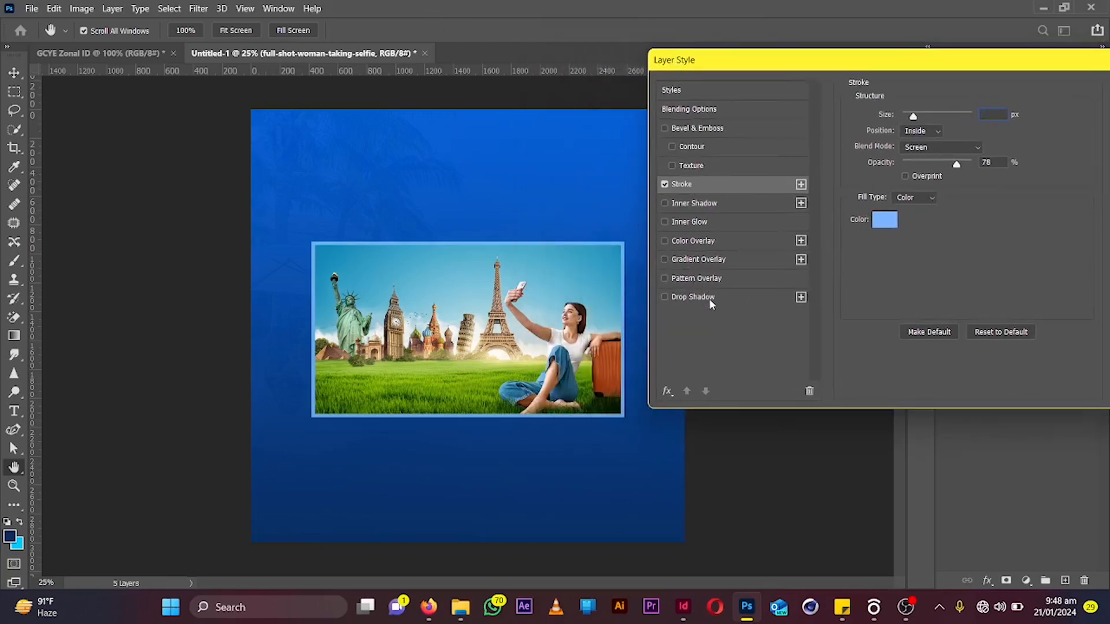
{"action": "left_click", "coordinate": [709, 299]}
{"action": "left_click_drag", "start_coordinate": [526, 287], "coordinate": [531, 290]}
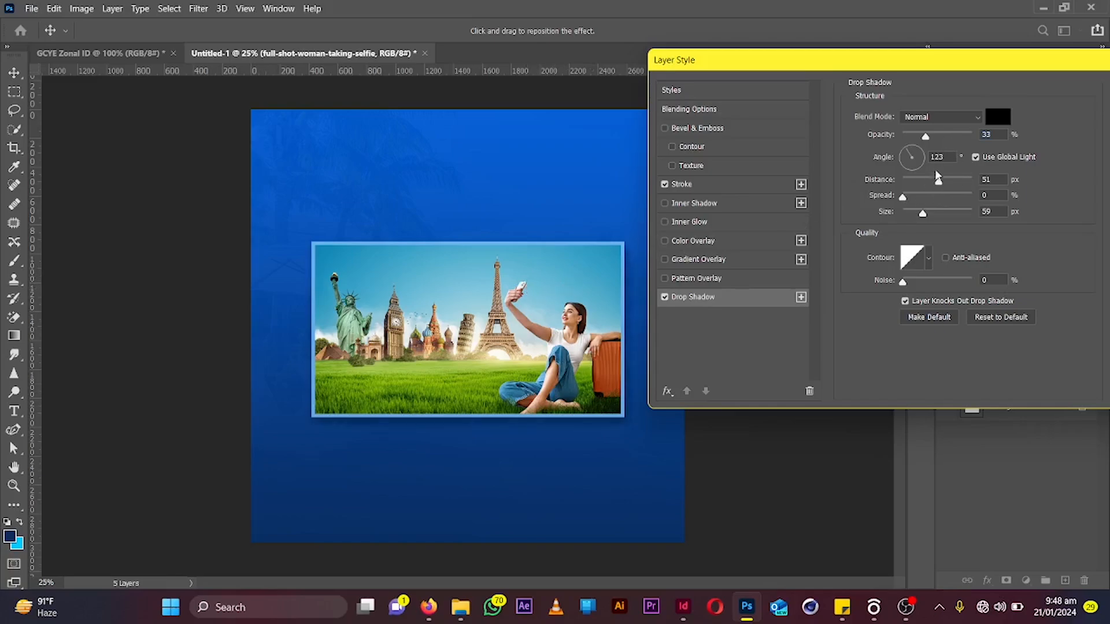
{"action": "left_click_drag", "start_coordinate": [927, 212], "coordinate": [940, 212]}
{"action": "left_click_drag", "start_coordinate": [569, 347], "coordinate": [574, 354]}
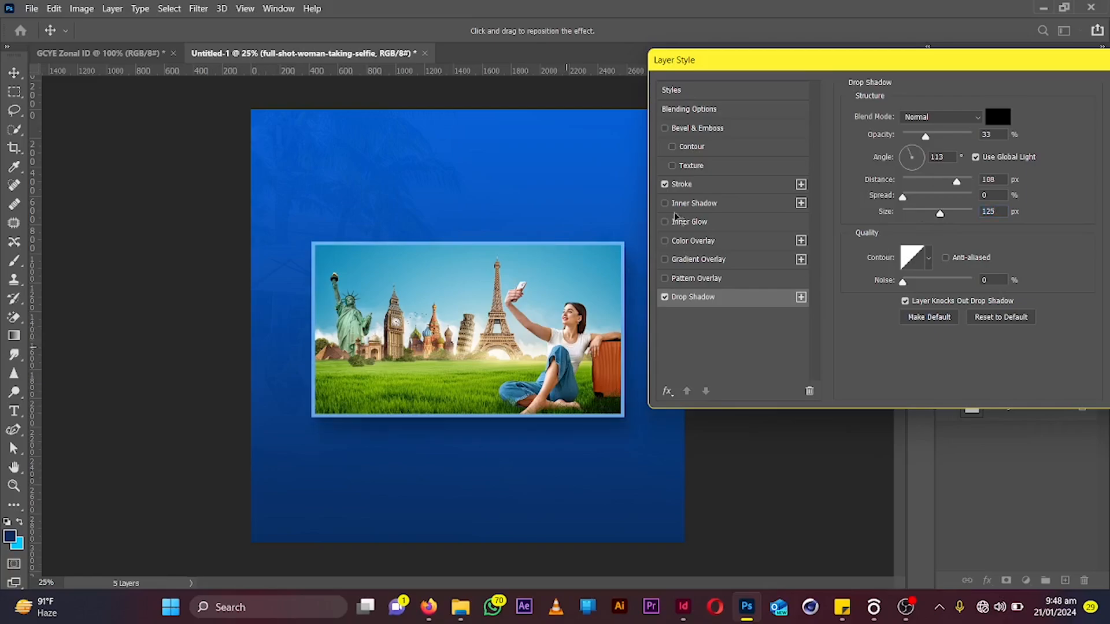
{"action": "left_click_drag", "start_coordinate": [923, 136], "coordinate": [919, 136]}
{"action": "left_click_drag", "start_coordinate": [925, 73], "coordinate": [828, 66]}
{"action": "left_click", "coordinate": [1066, 81]}
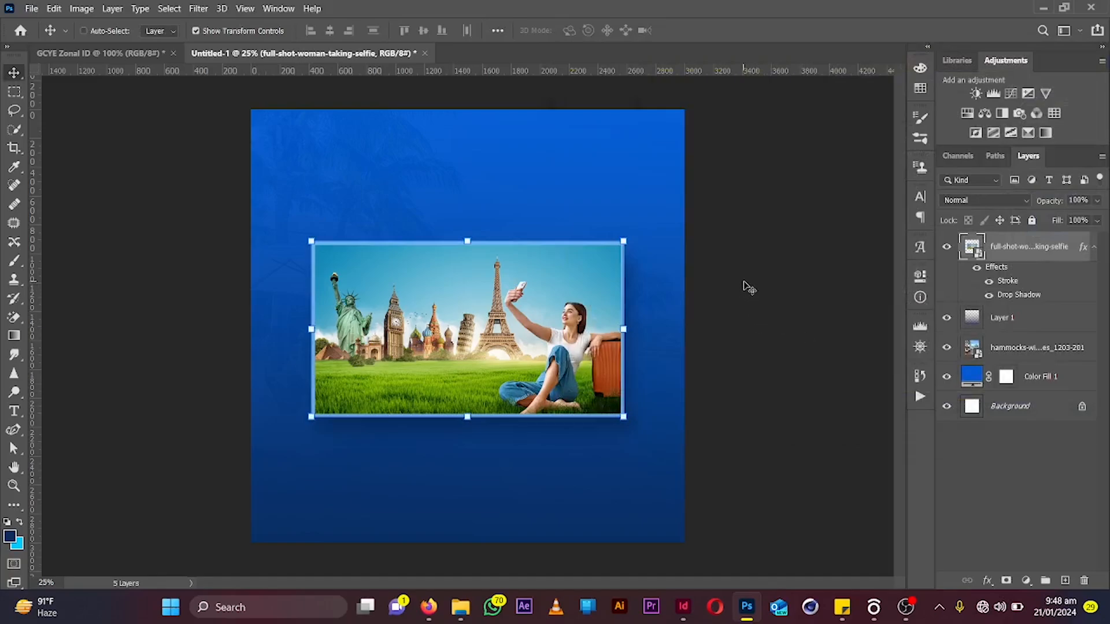
Collapse the effects list under the selfie photo layer
{"action": "key", "text": "ctrl+plus"}
{"action": "key", "text": "ctrl+minus"}
{"action": "left_click", "coordinate": [1093, 247]}
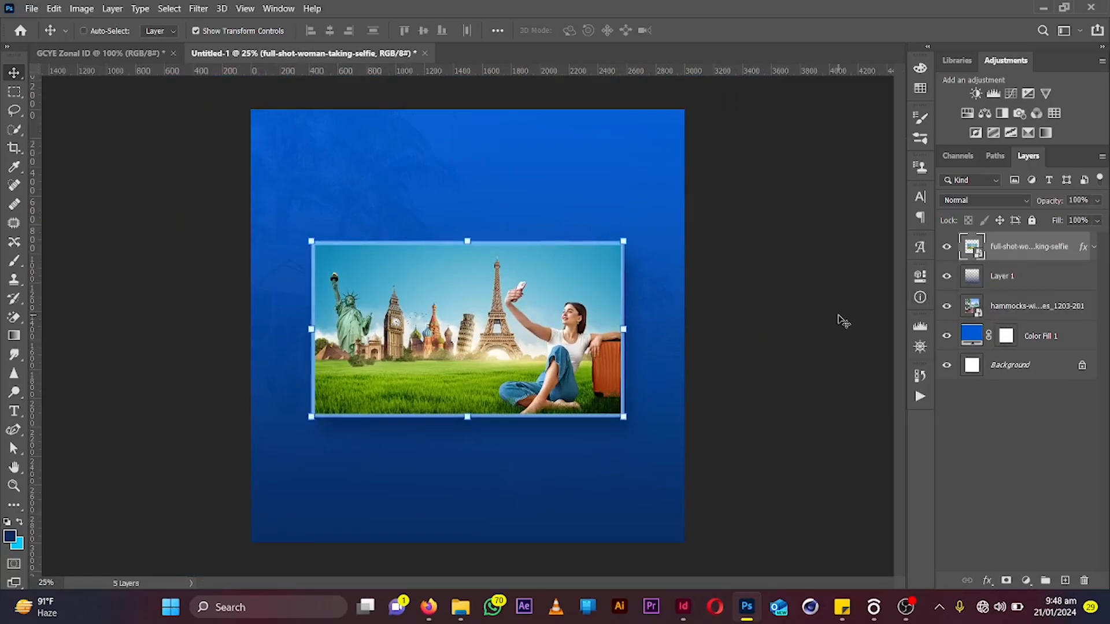
Change the background color fill to a brighter blue #1091ec
{"action": "double_click", "coordinate": [972, 339]}
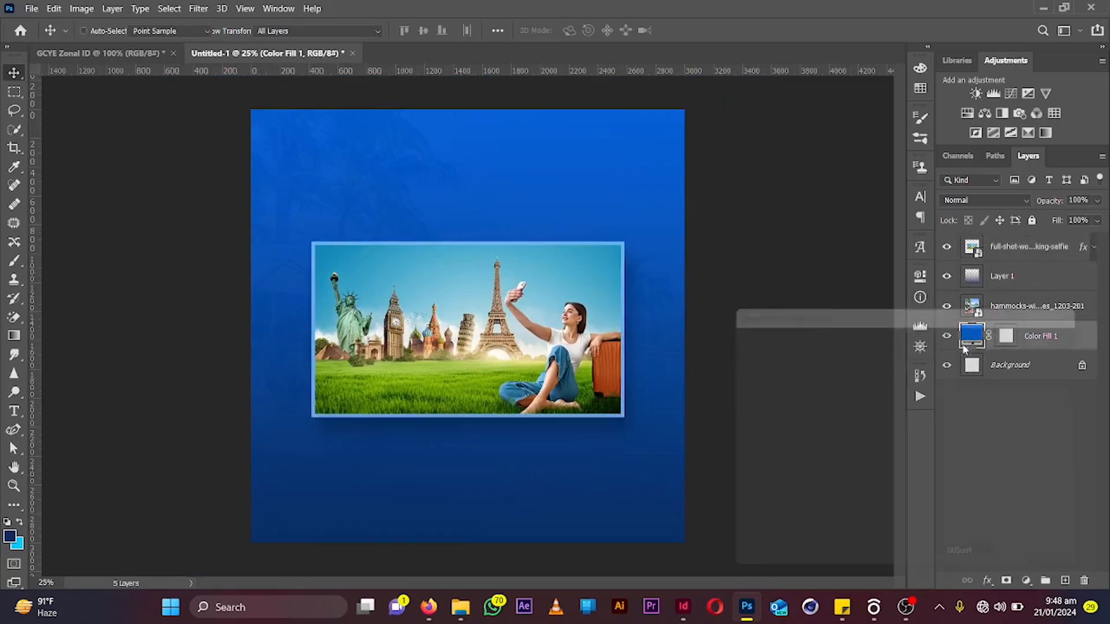
{"action": "left_click_drag", "start_coordinate": [887, 349], "coordinate": [903, 359]}
{"action": "left_click", "coordinate": [929, 418]}
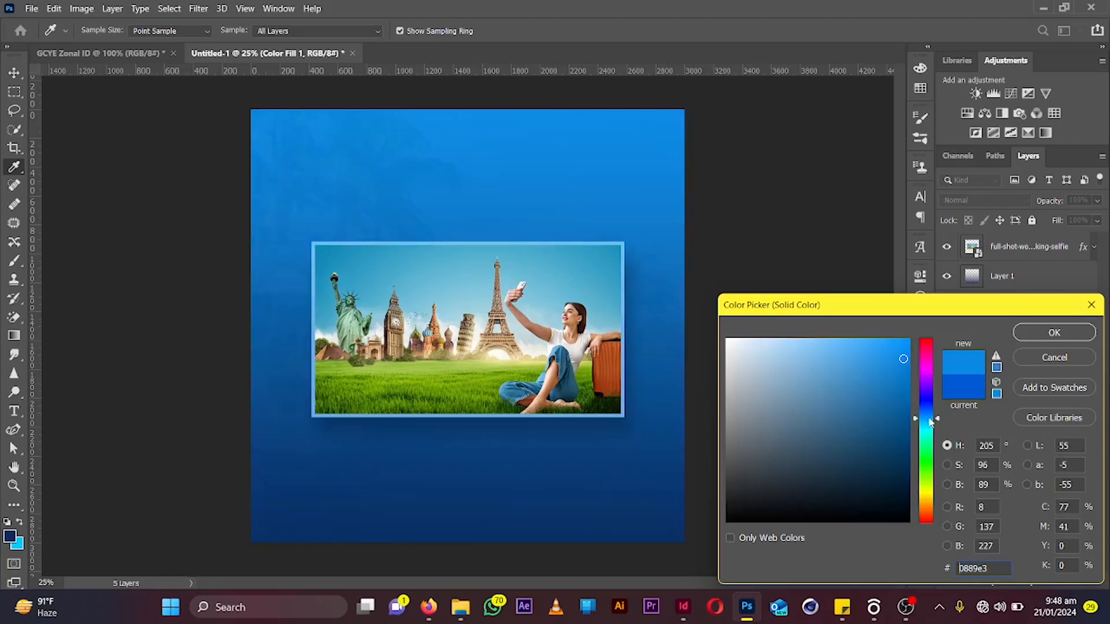
{"action": "left_click_drag", "start_coordinate": [885, 374], "coordinate": [899, 352]}
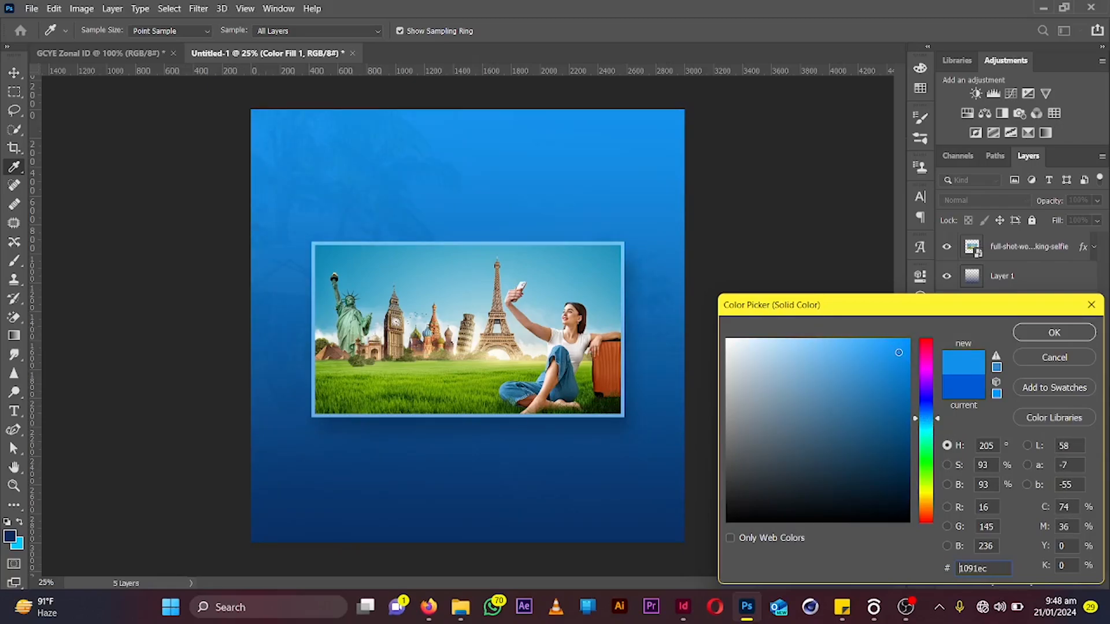
{"action": "left_click", "coordinate": [1041, 335]}
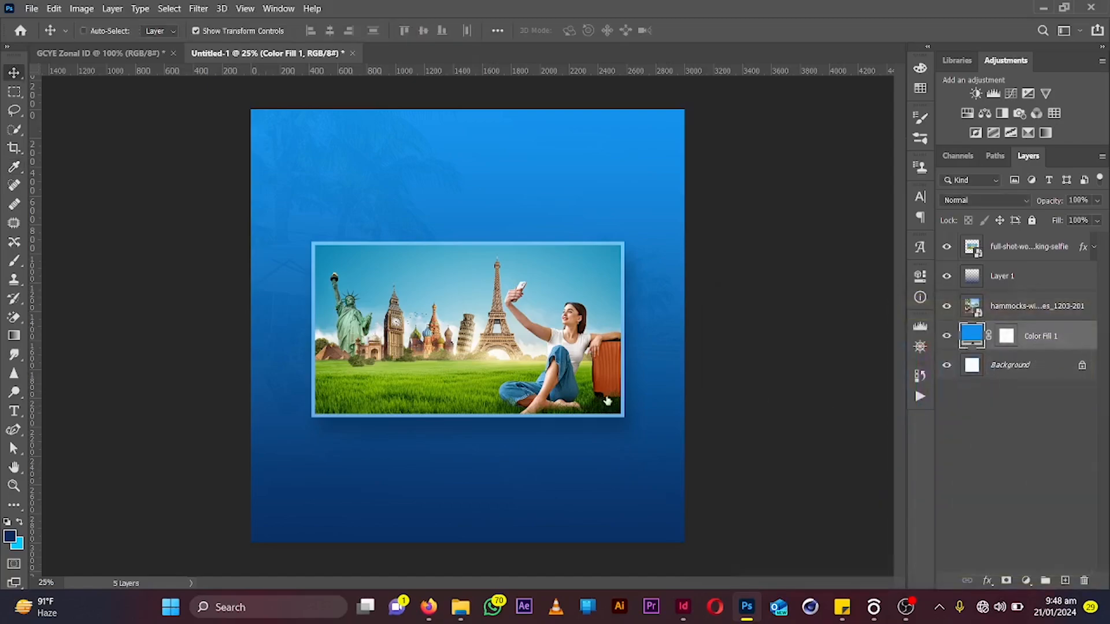
Draw a wavy curve across the top of the canvas with the Curvature Pen, extending beyond both edges
{"action": "left_click", "coordinate": [11, 433]}
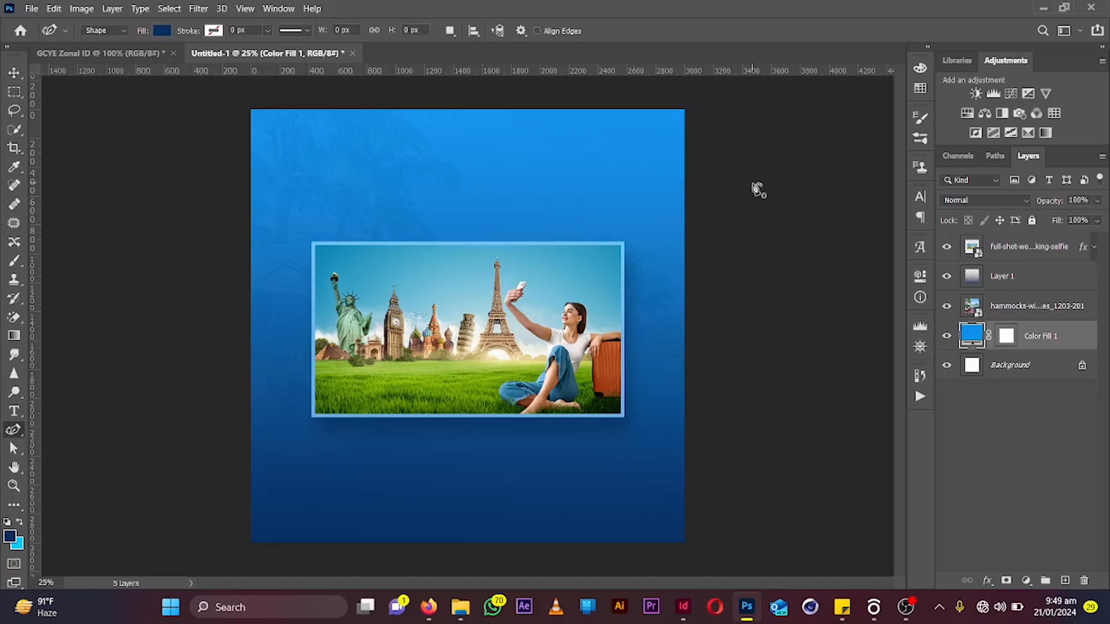
{"action": "key", "text": "ctrl+minus"}
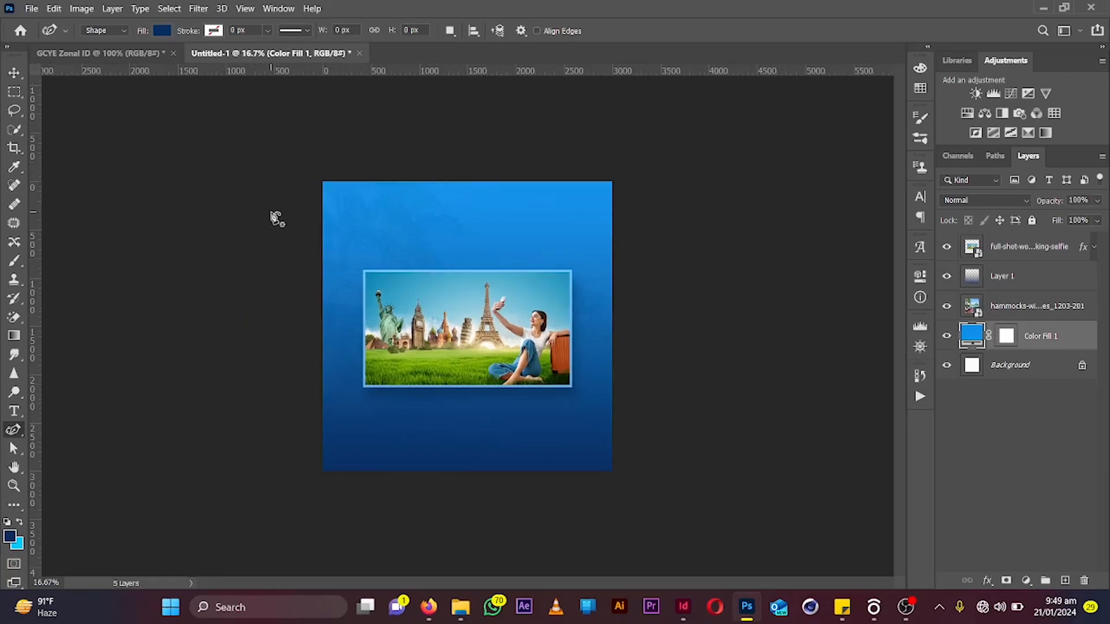
{"action": "left_click", "coordinate": [271, 212]}
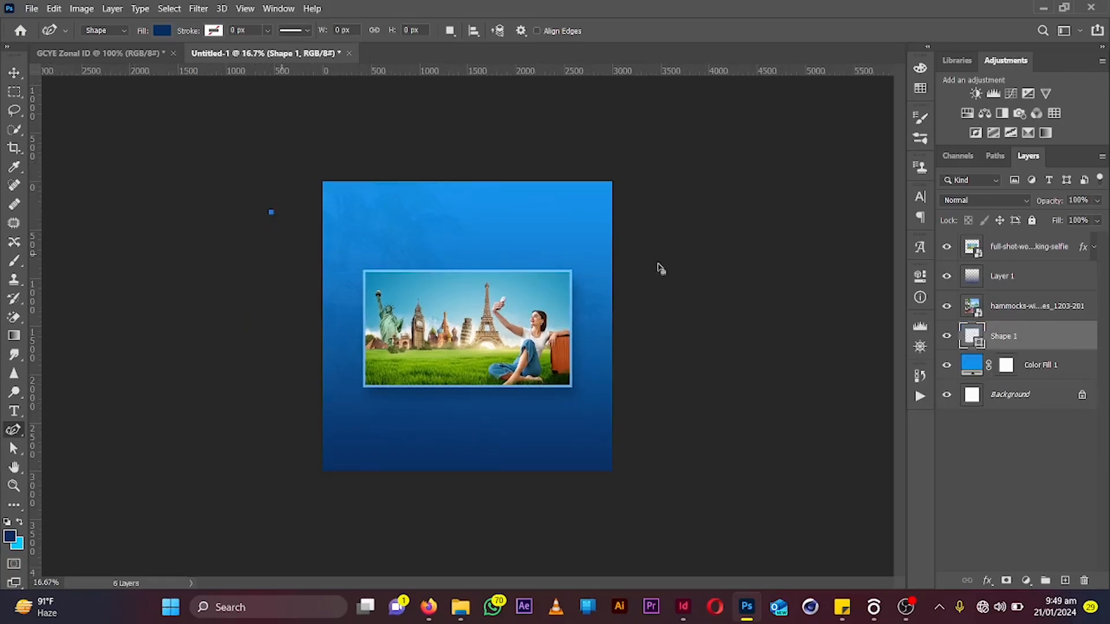
{"action": "left_click", "coordinate": [690, 221]}
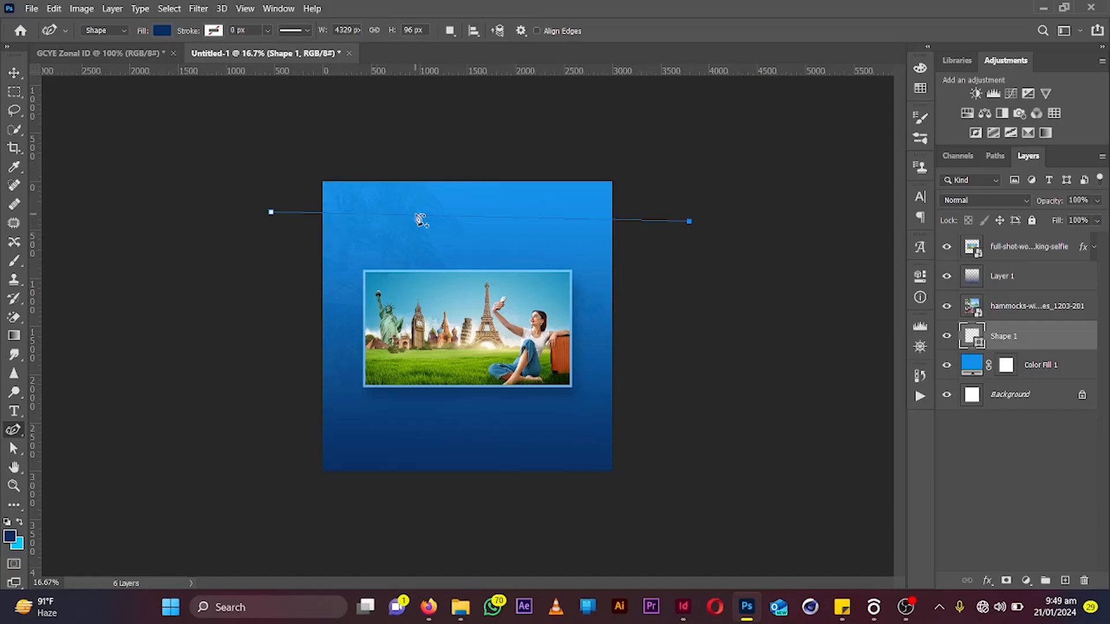
{"action": "left_click_drag", "start_coordinate": [387, 215], "coordinate": [371, 175]}
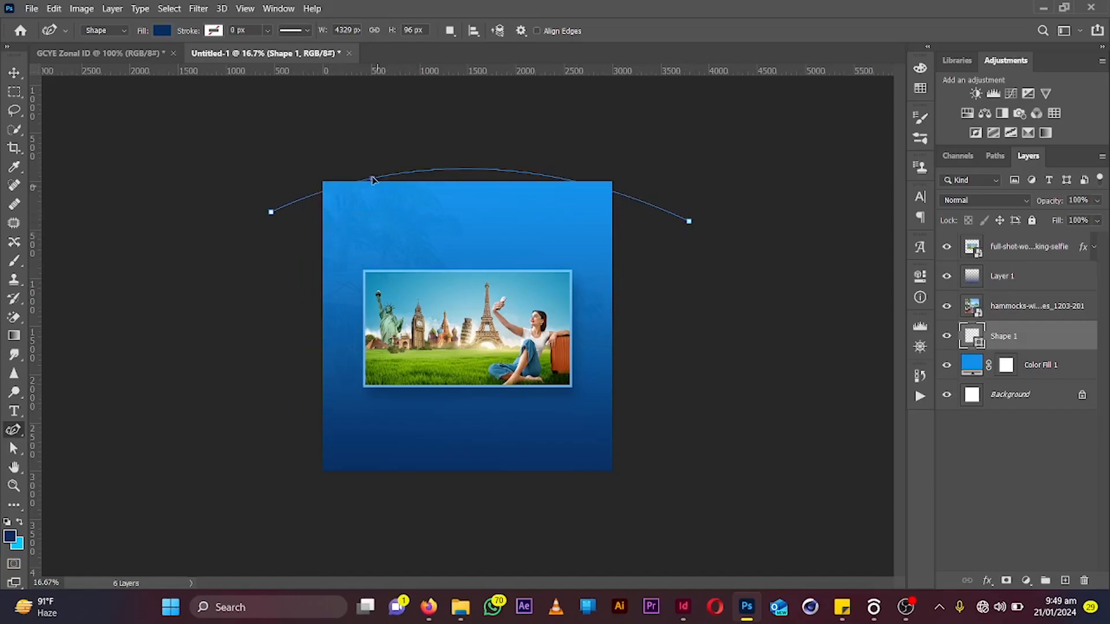
{"action": "left_click", "coordinate": [495, 165]}
{"action": "left_click_drag", "start_coordinate": [495, 167], "coordinate": [463, 225]}
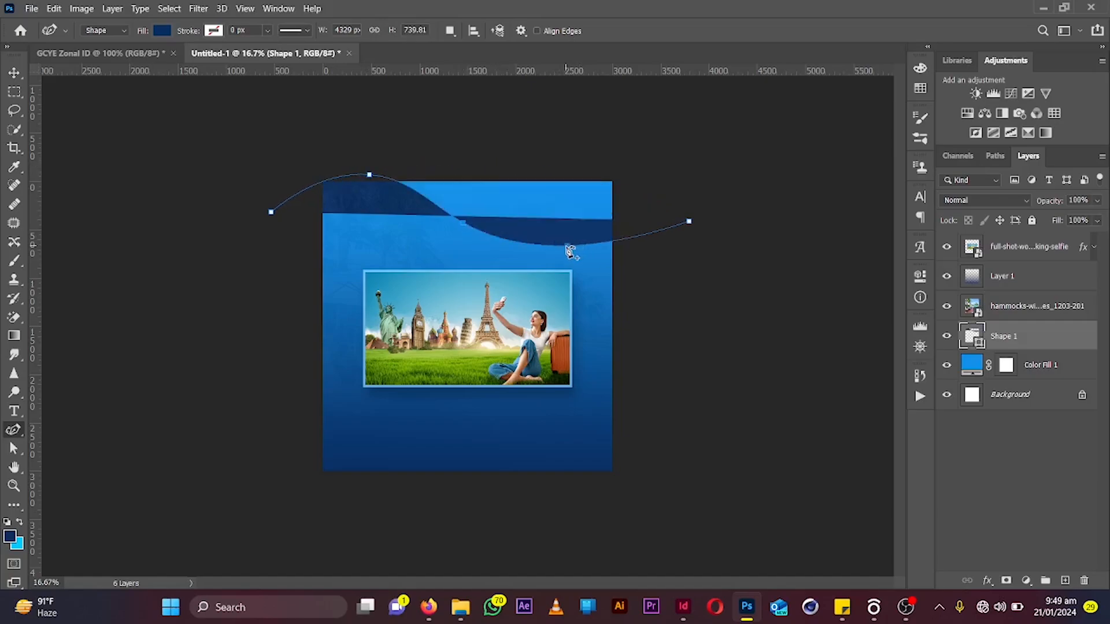
{"action": "left_click_drag", "start_coordinate": [581, 246], "coordinate": [608, 189]}
{"action": "left_click", "coordinate": [403, 120]}
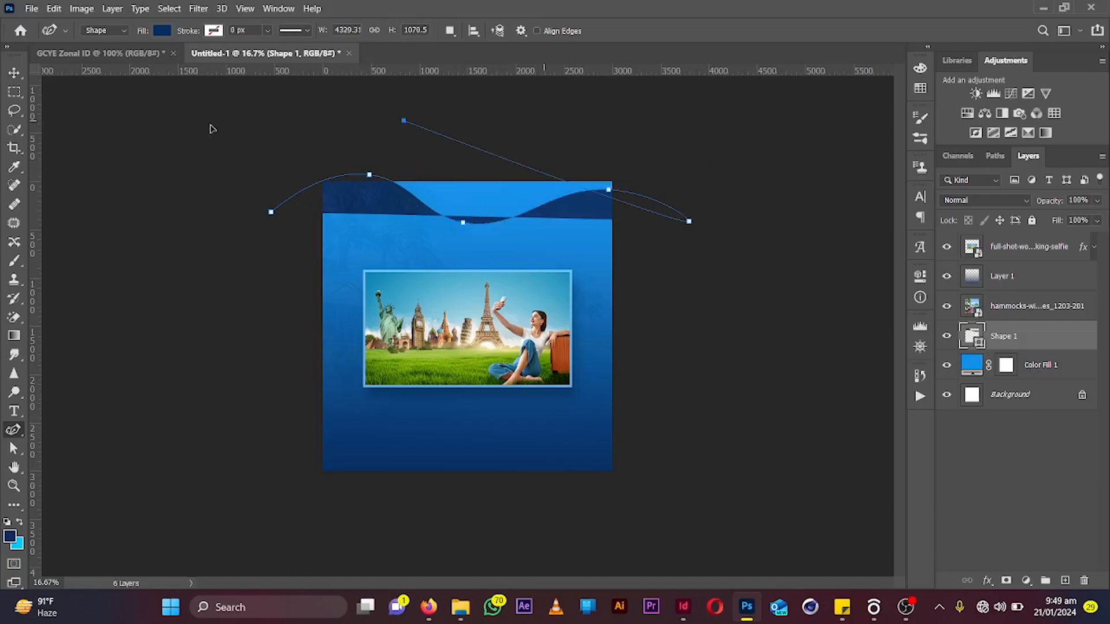
{"action": "left_click", "coordinate": [210, 124]}
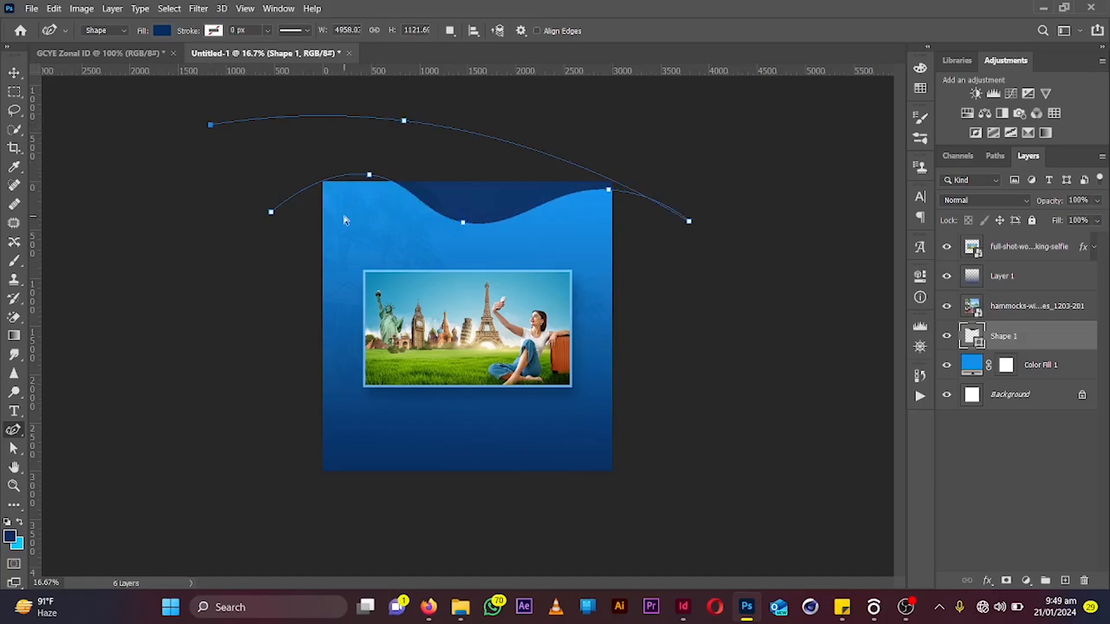
{"action": "key", "text": "Delete"}
{"action": "key", "text": "Delete"}
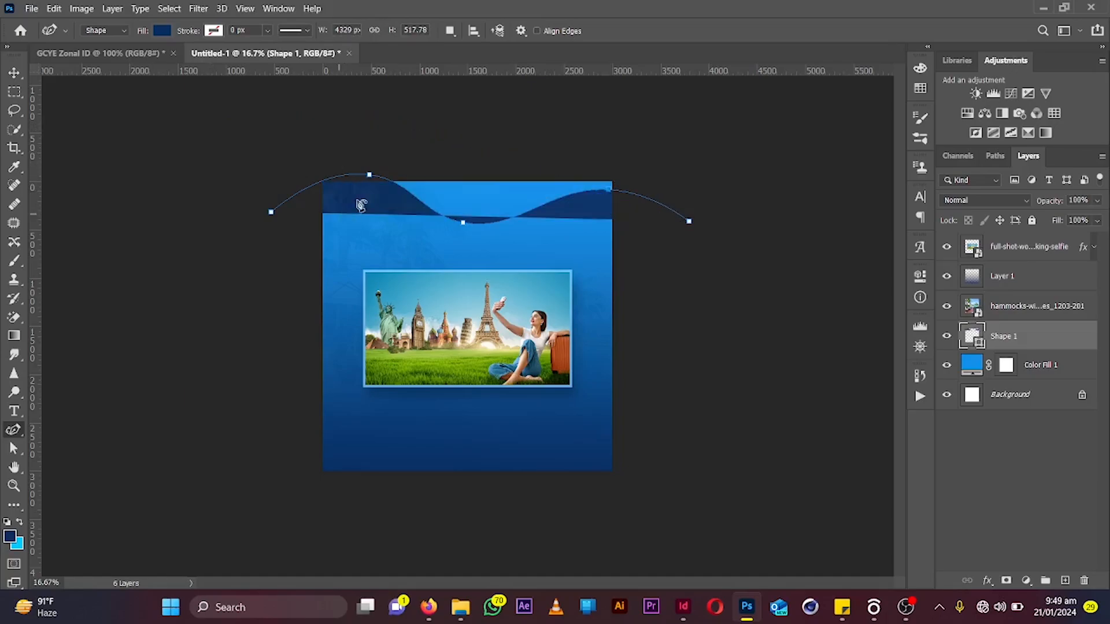
Close the wave shape with two anchor points arching above the canvas
{"action": "left_click", "coordinate": [646, 95]}
{"action": "left_click", "coordinate": [325, 104]}
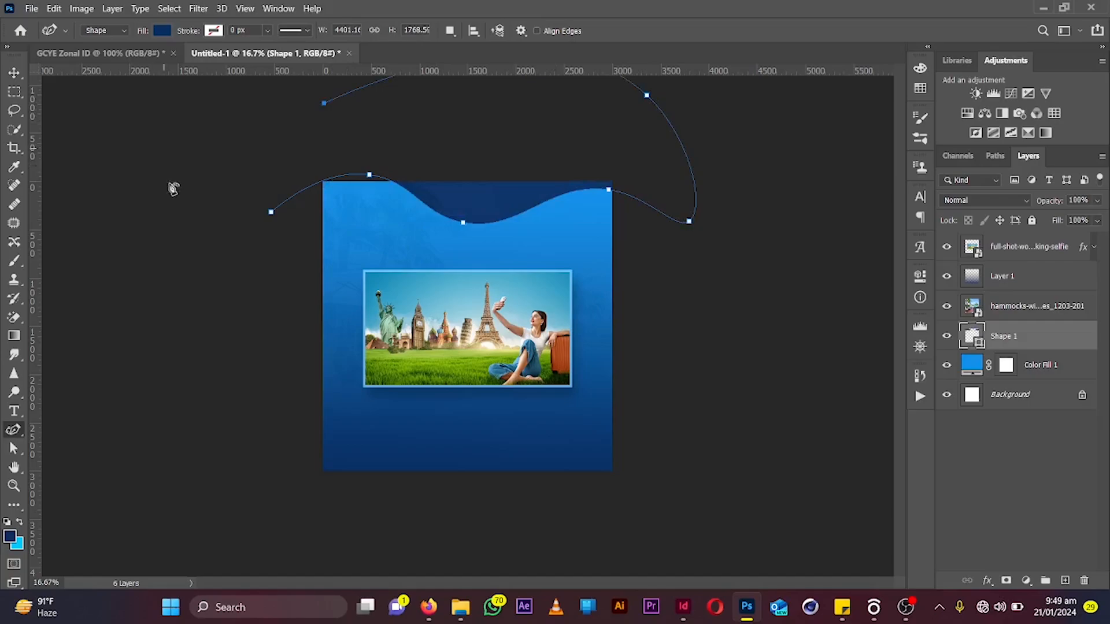
{"action": "left_click", "coordinate": [271, 211]}
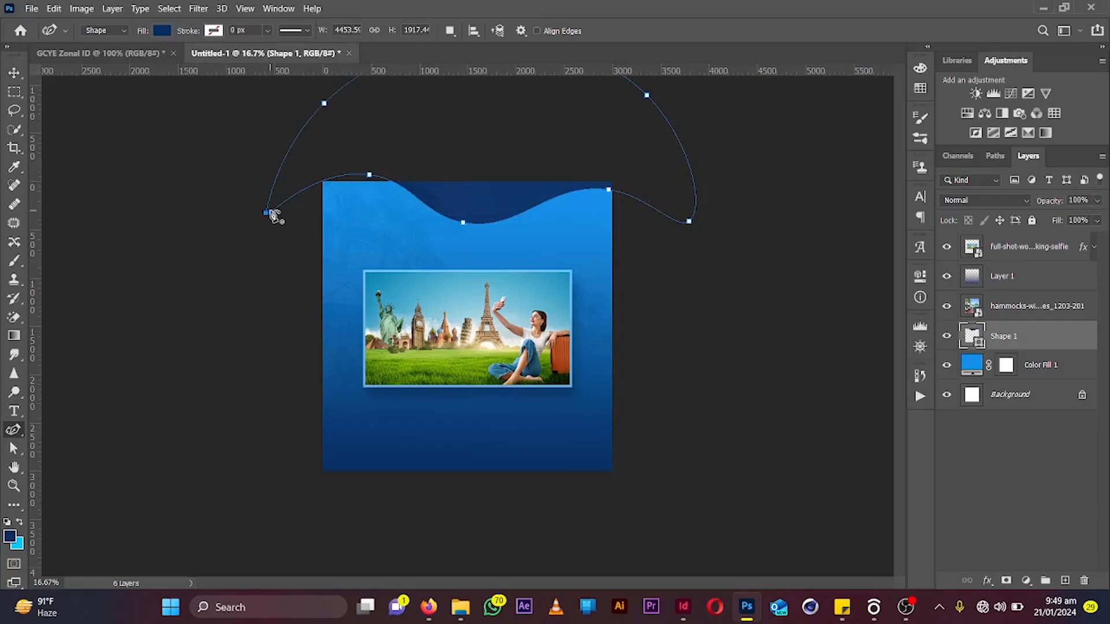
Scale the wave shape to about 79% and move it into the top-right corner of the canvas
{"action": "left_click", "coordinate": [14, 72]}
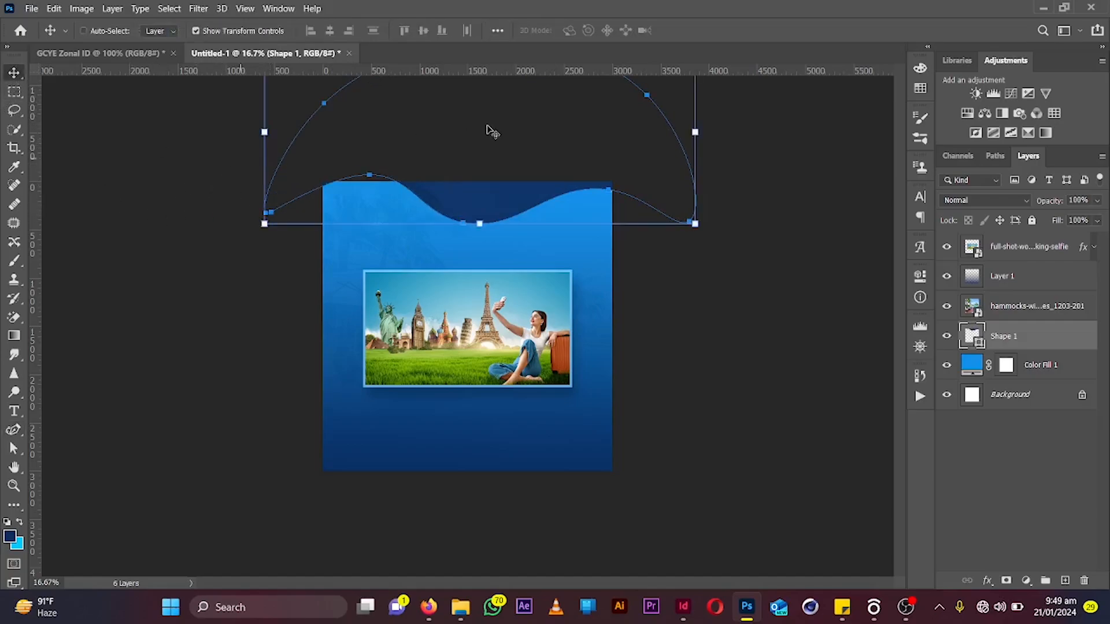
{"action": "left_click_drag", "start_coordinate": [492, 132], "coordinate": [522, 186]}
{"action": "left_click_drag", "start_coordinate": [668, 191], "coordinate": [496, 192]}
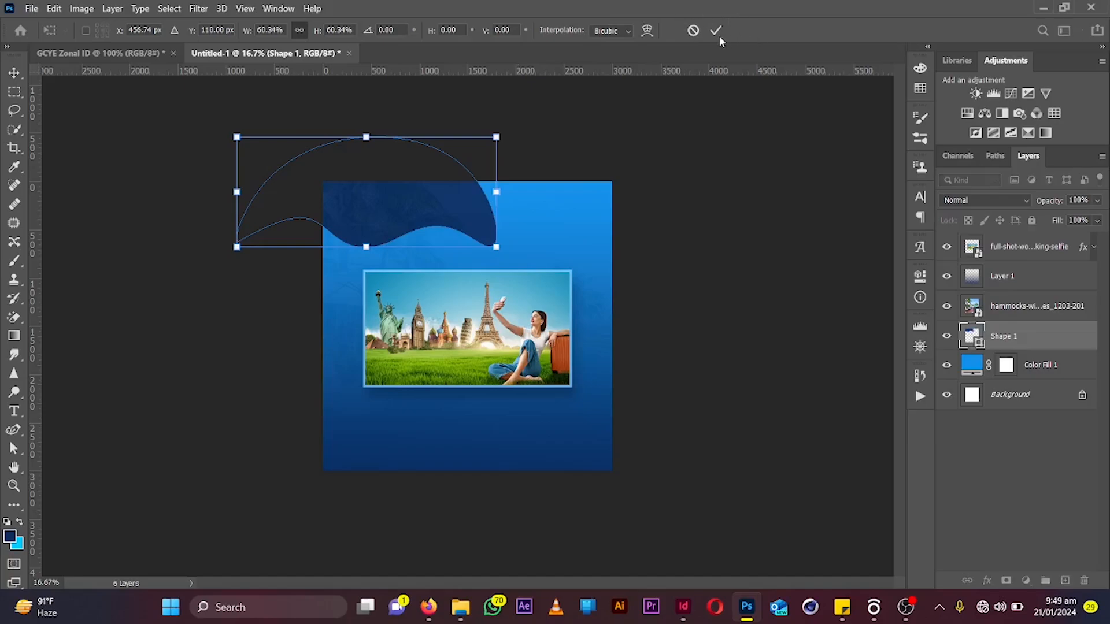
{"action": "left_click_drag", "start_coordinate": [434, 162], "coordinate": [558, 165]}
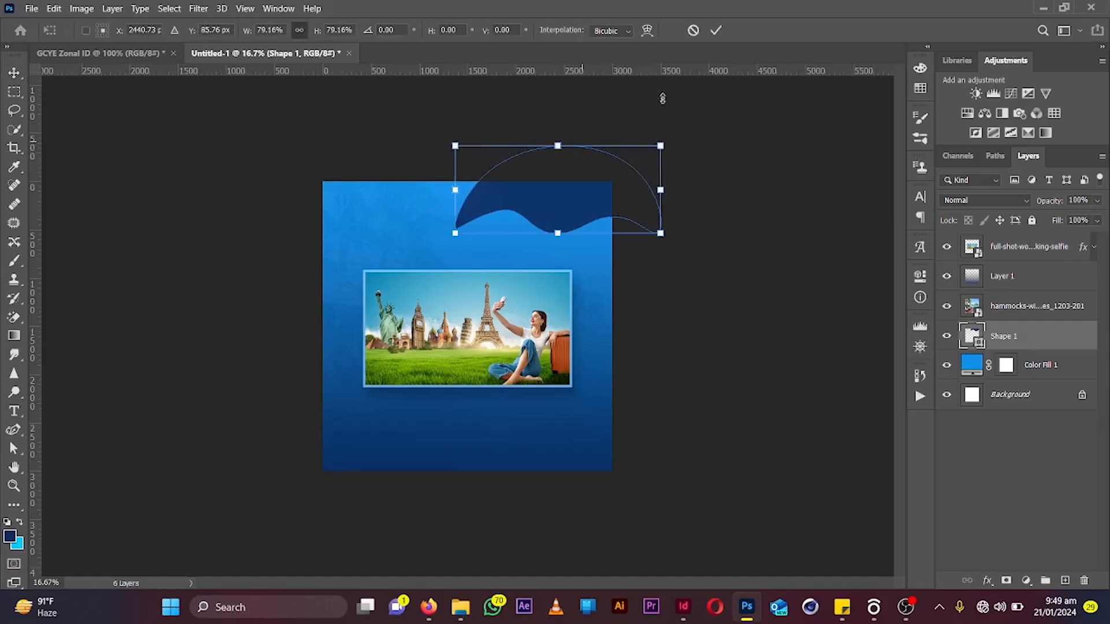
{"action": "left_click", "coordinate": [717, 31]}
{"action": "left_click_drag", "start_coordinate": [698, 118], "coordinate": [703, 117]}
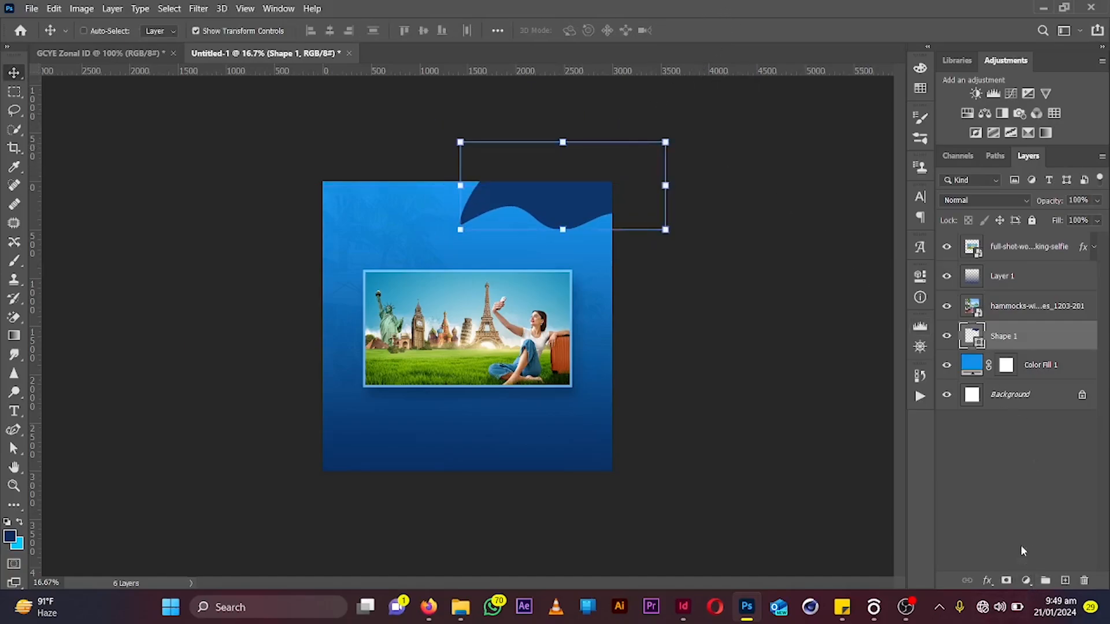
Move the wave shape layer above the hammocks photo and add a layer mask to it
{"action": "key", "text": "ctrl+bracketright"}
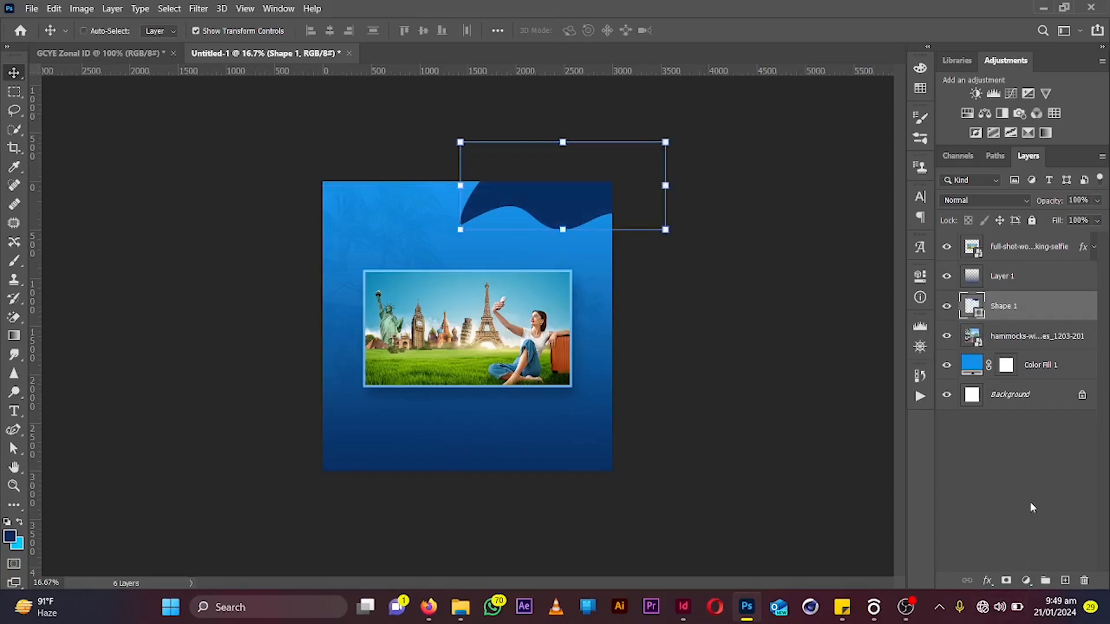
{"action": "left_click", "coordinate": [1007, 580]}
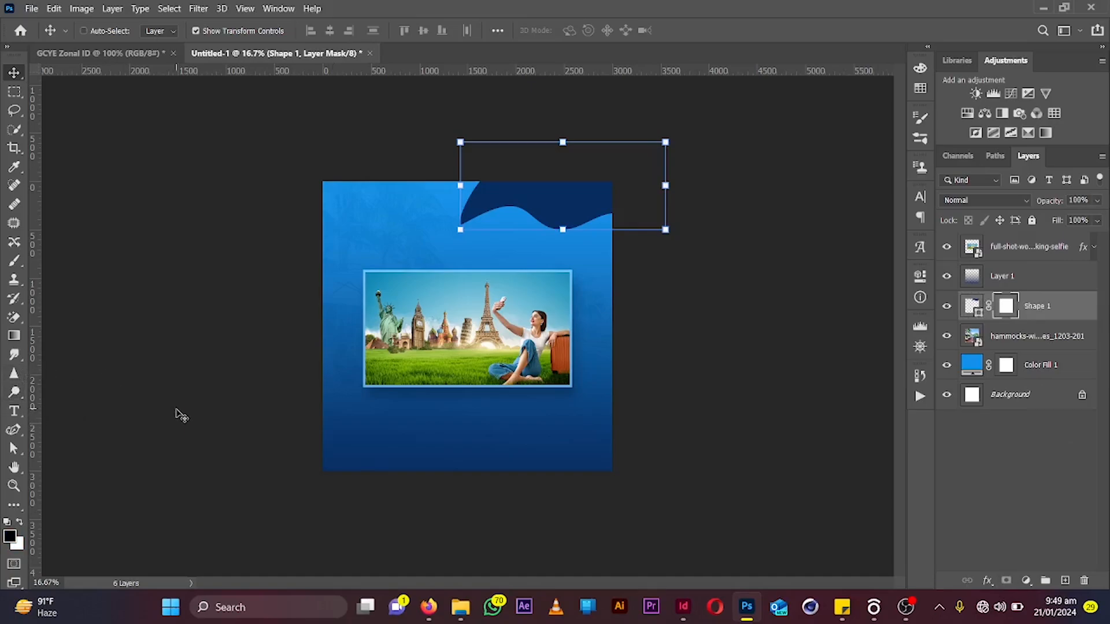
Fade the wave shape's left side using gradients drawn on its layer mask
{"action": "key", "text": "g"}
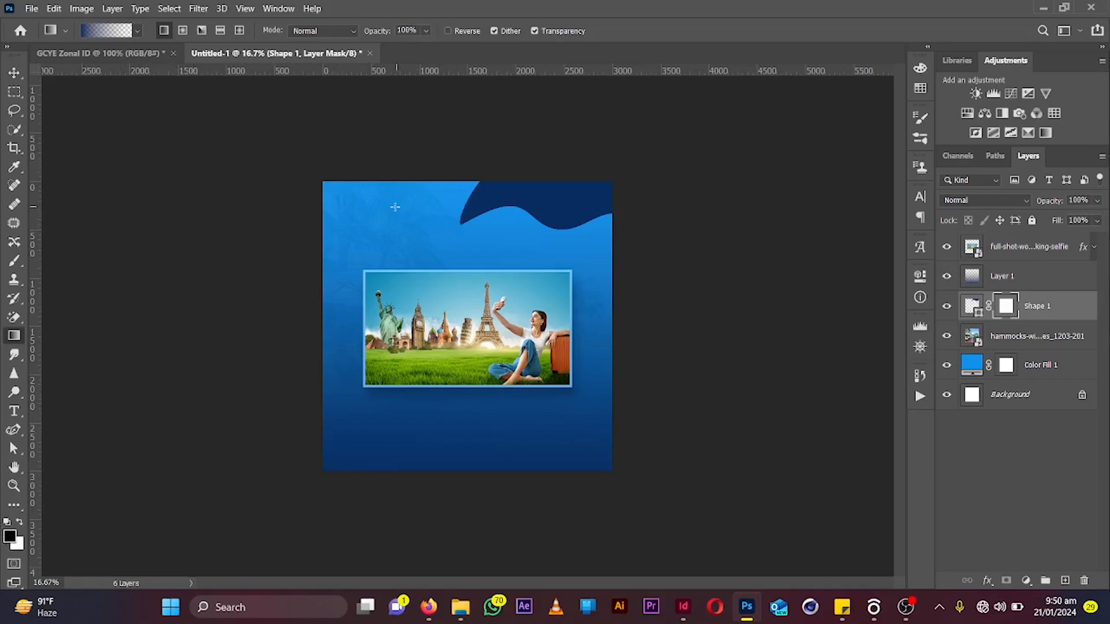
{"action": "left_click_drag", "start_coordinate": [431, 207], "coordinate": [583, 198]}
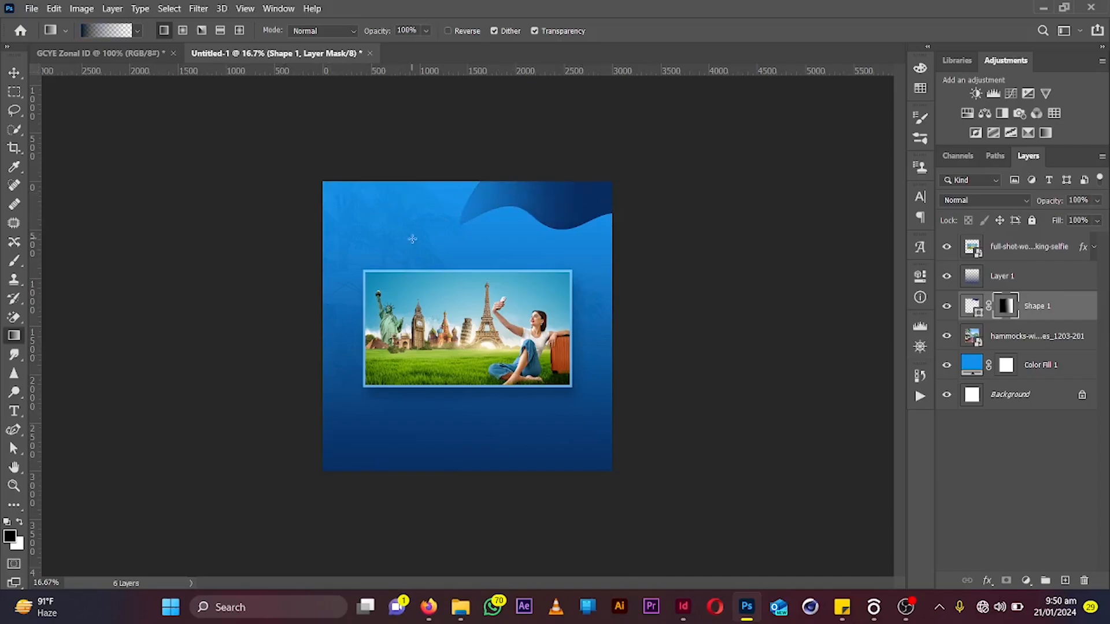
{"action": "key", "text": "super"}
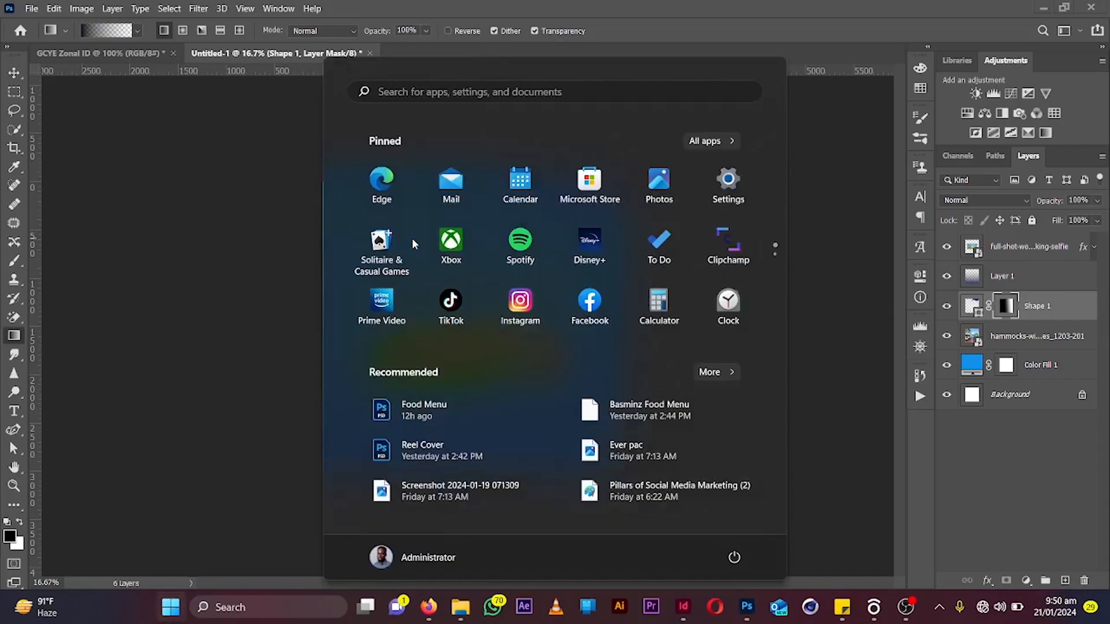
{"action": "key", "text": "super"}
{"action": "key", "text": "ctrl+z"}
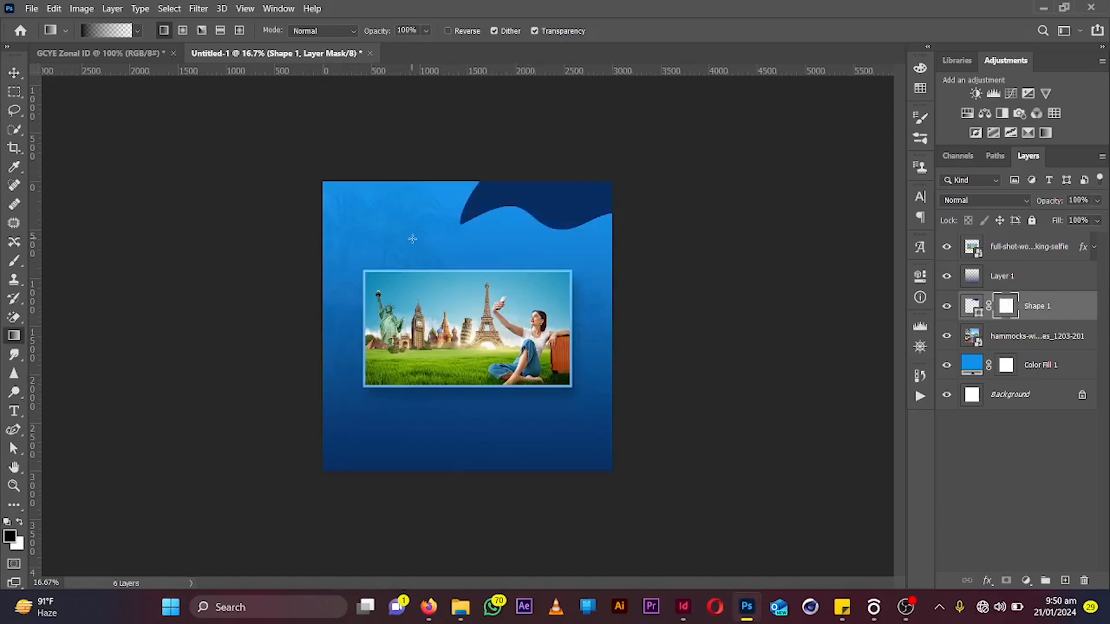
{"action": "left_click_drag", "start_coordinate": [406, 249], "coordinate": [710, 115]}
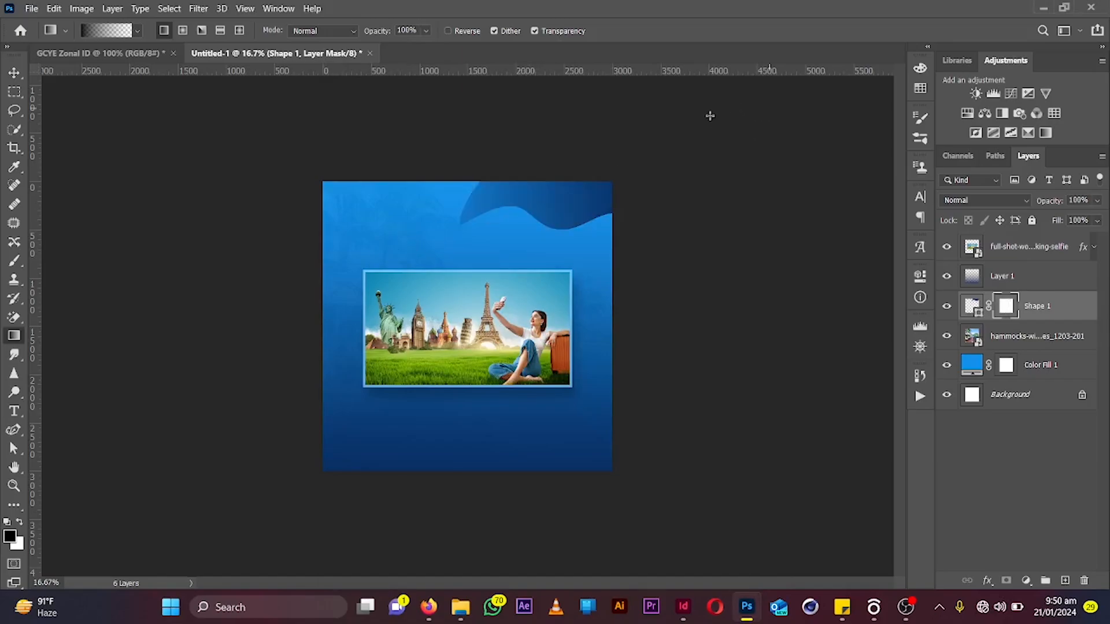
{"action": "left_click_drag", "start_coordinate": [397, 208], "coordinate": [660, 131]}
{"action": "left_click_drag", "start_coordinate": [437, 228], "coordinate": [695, 186]}
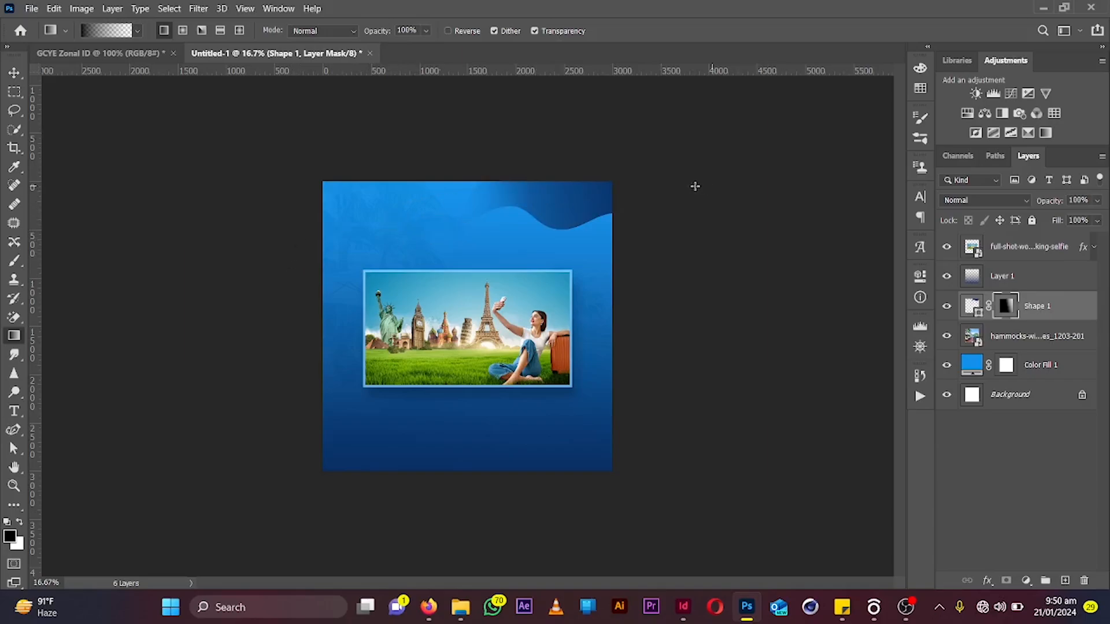
Change the wave shape's fill color to white #ffffff
{"action": "left_click", "coordinate": [14, 69]}
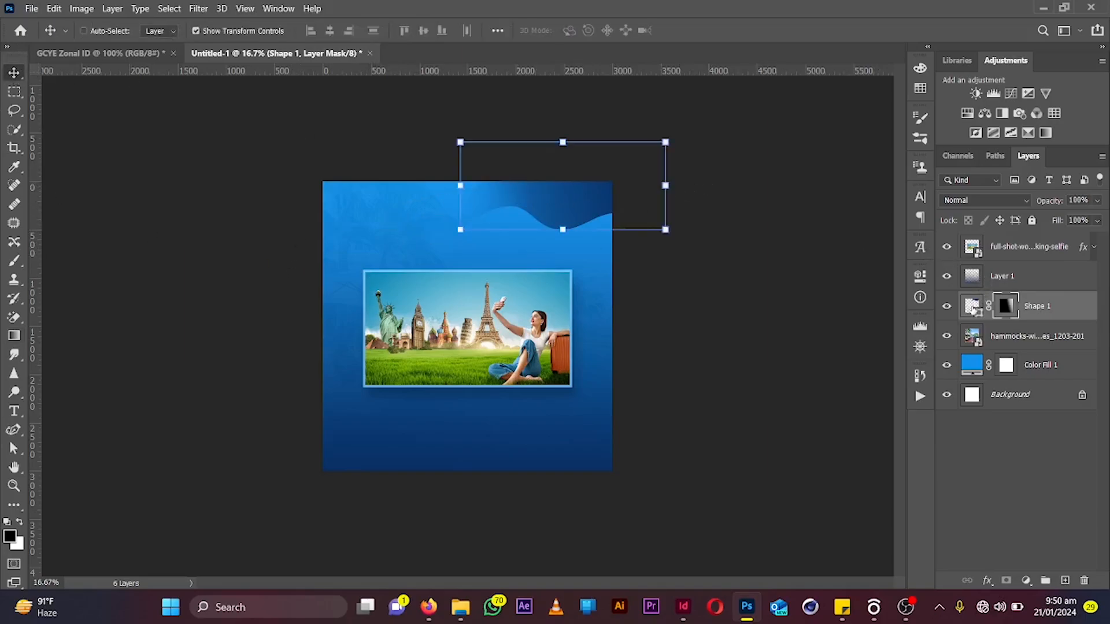
{"action": "double_click", "coordinate": [979, 314]}
{"action": "left_click_drag", "start_coordinate": [756, 359], "coordinate": [727, 340]}
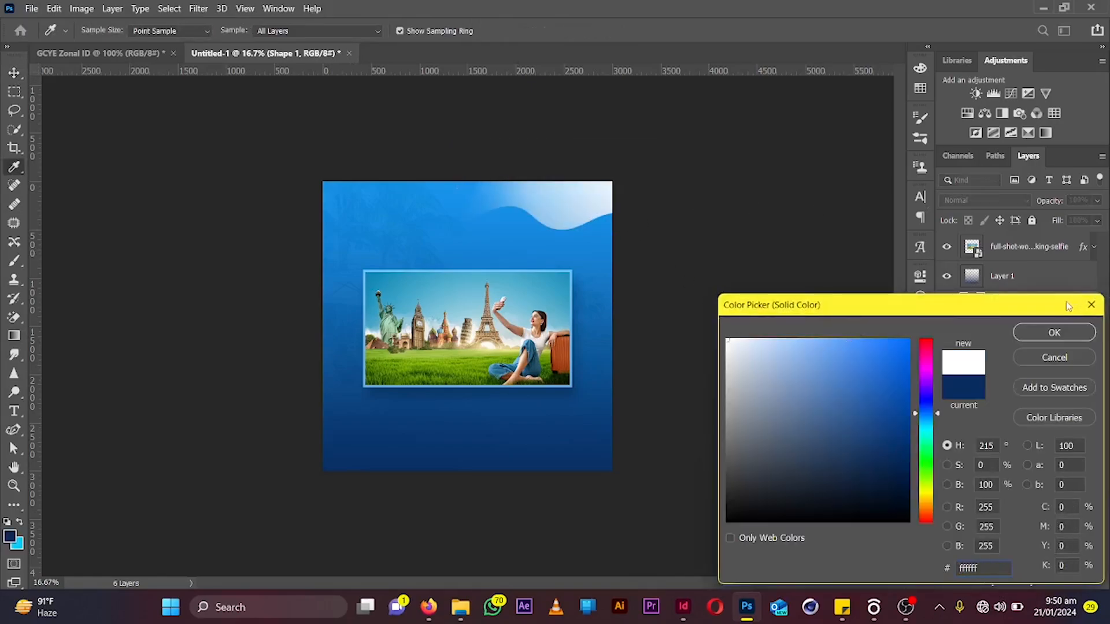
{"action": "left_click", "coordinate": [1056, 332]}
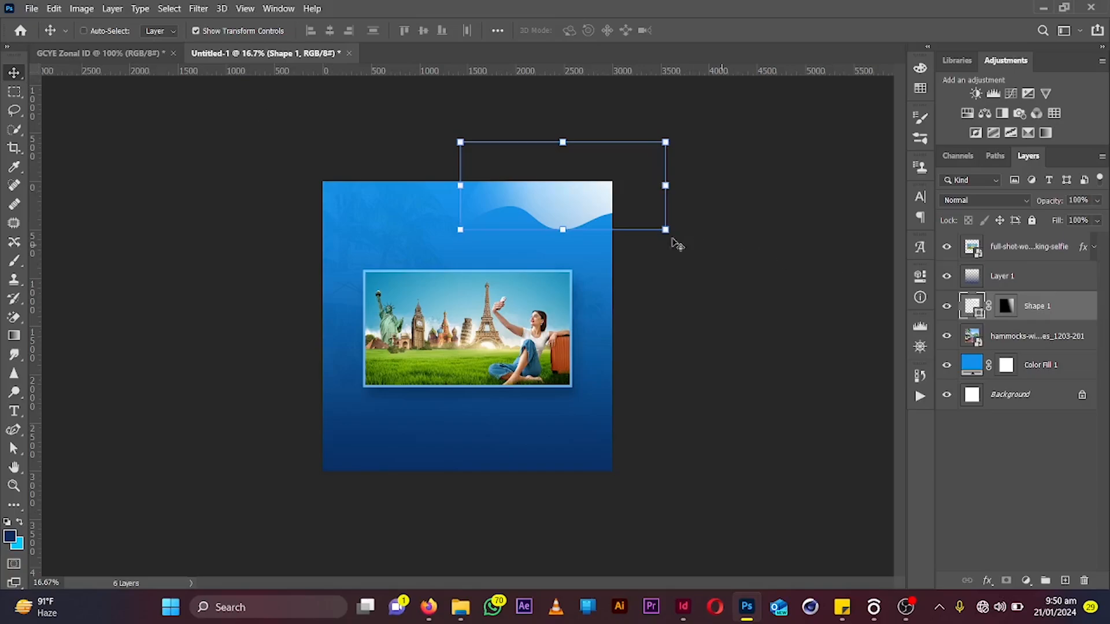
Nudge the wave shape rightward and scale it slightly to about 103%
{"action": "left_click_drag", "start_coordinate": [583, 207], "coordinate": [606, 207]}
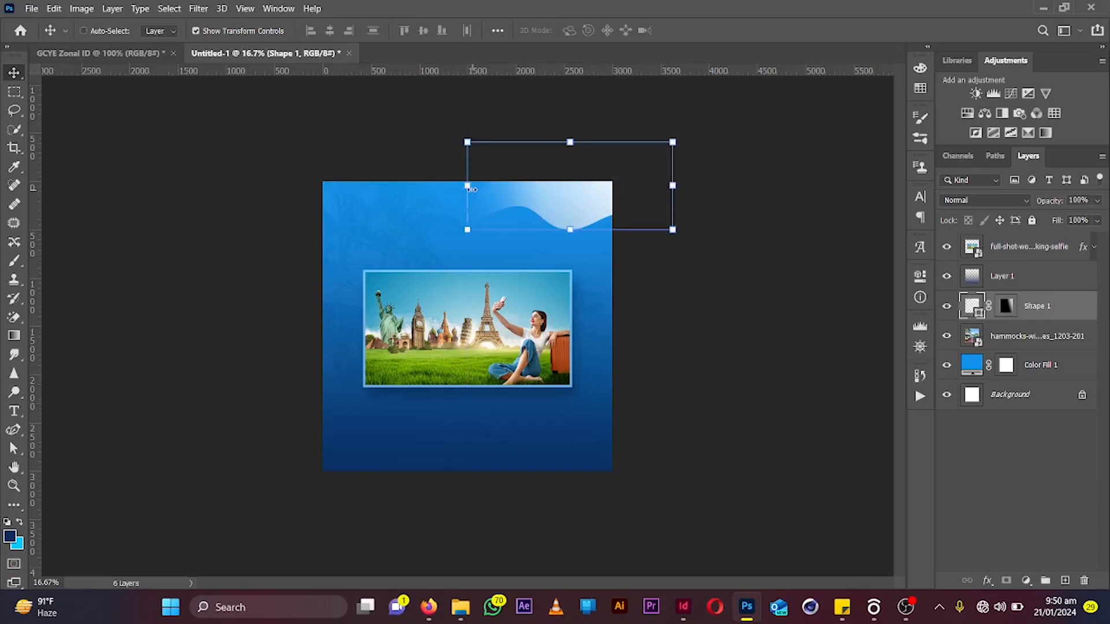
{"action": "left_click_drag", "start_coordinate": [469, 189], "coordinate": [463, 188]}
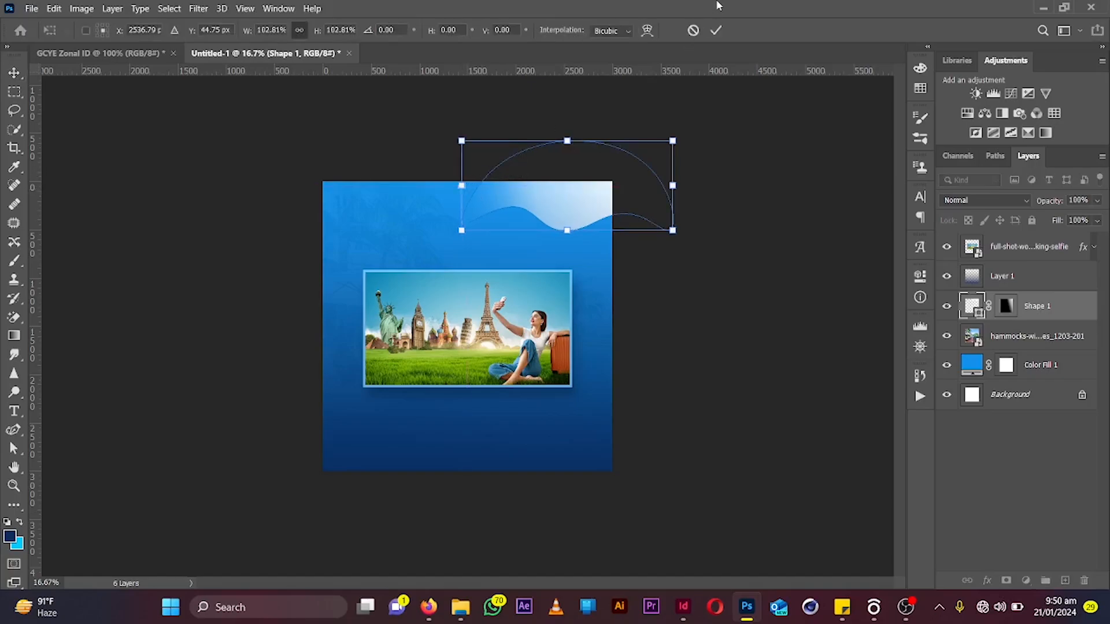
{"action": "left_click", "coordinate": [717, 30]}
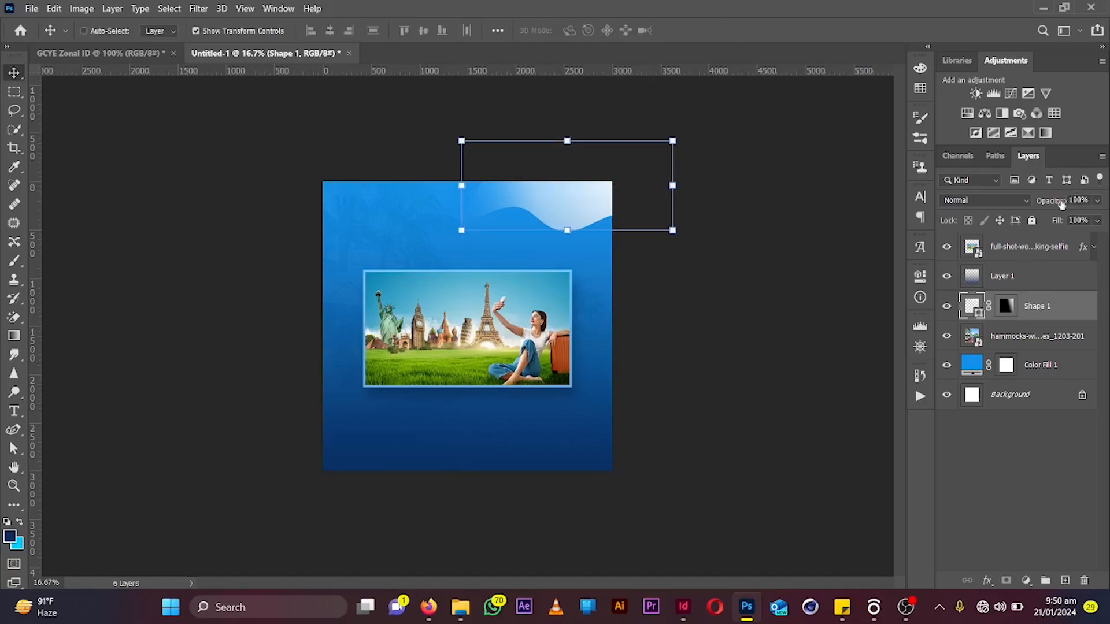
Set the wave shape layer's opacity to 68%
{"action": "left_click_drag", "start_coordinate": [1062, 205], "coordinate": [1033, 214]}
{"action": "key", "text": "shift+Up"}
{"action": "key", "text": "shift+Up"}
{"action": "key", "text": "shift+Up"}
{"action": "key", "text": "shift+Up"}
{"action": "key", "text": "shift+Up"}
{"action": "key", "text": "shift+Up"}
{"action": "key", "text": "shift+Up"}
{"action": "key", "text": "shift+Up"}
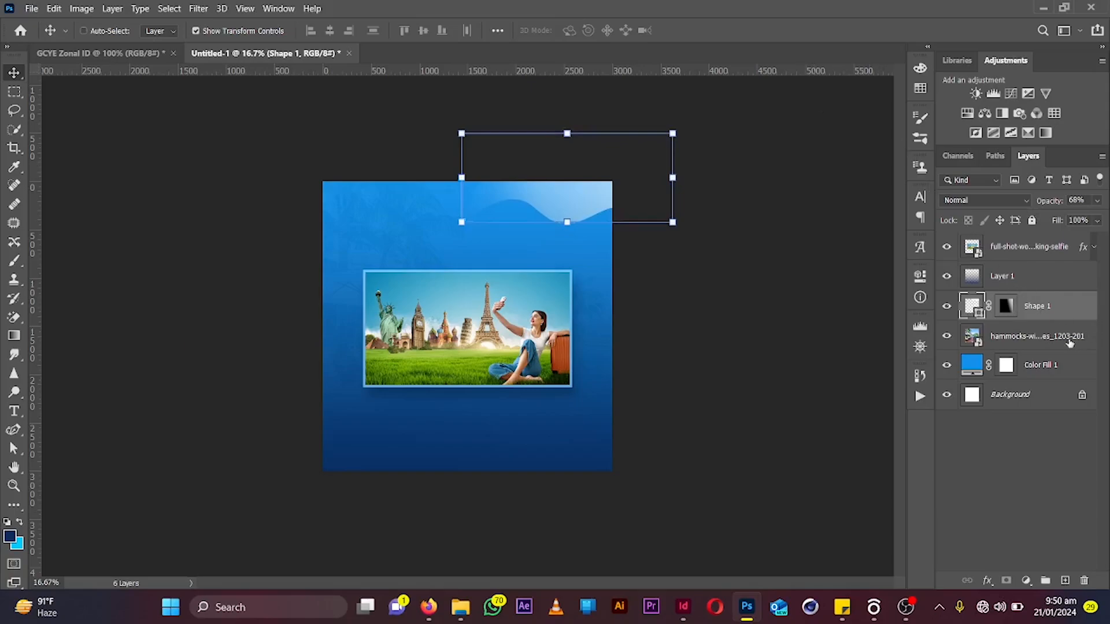
Place the clouds image from the Downloads folder into the flyer as an embedded object
{"action": "left_click", "coordinate": [31, 9]}
{"action": "left_click", "coordinate": [64, 280]}
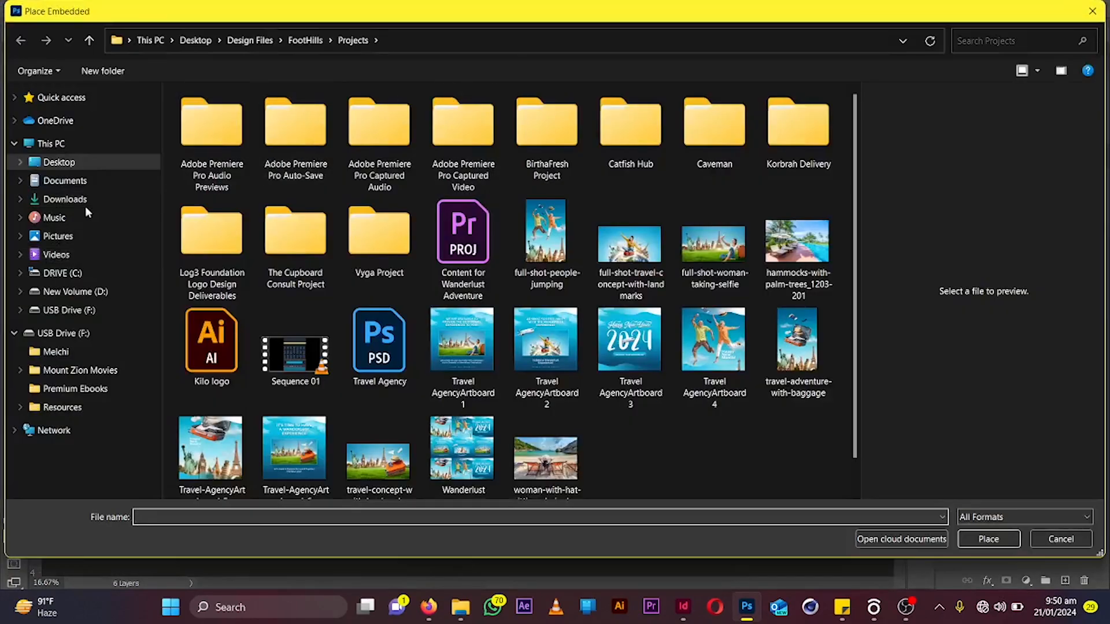
{"action": "left_click", "coordinate": [85, 202]}
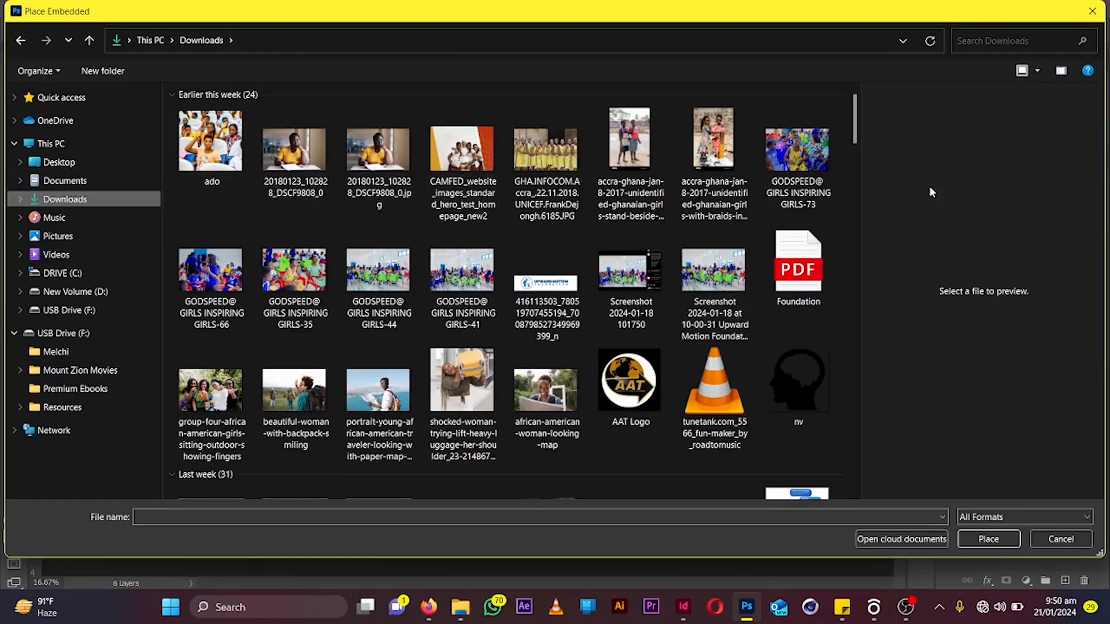
{"action": "left_click_drag", "start_coordinate": [861, 132], "coordinate": [860, 162]}
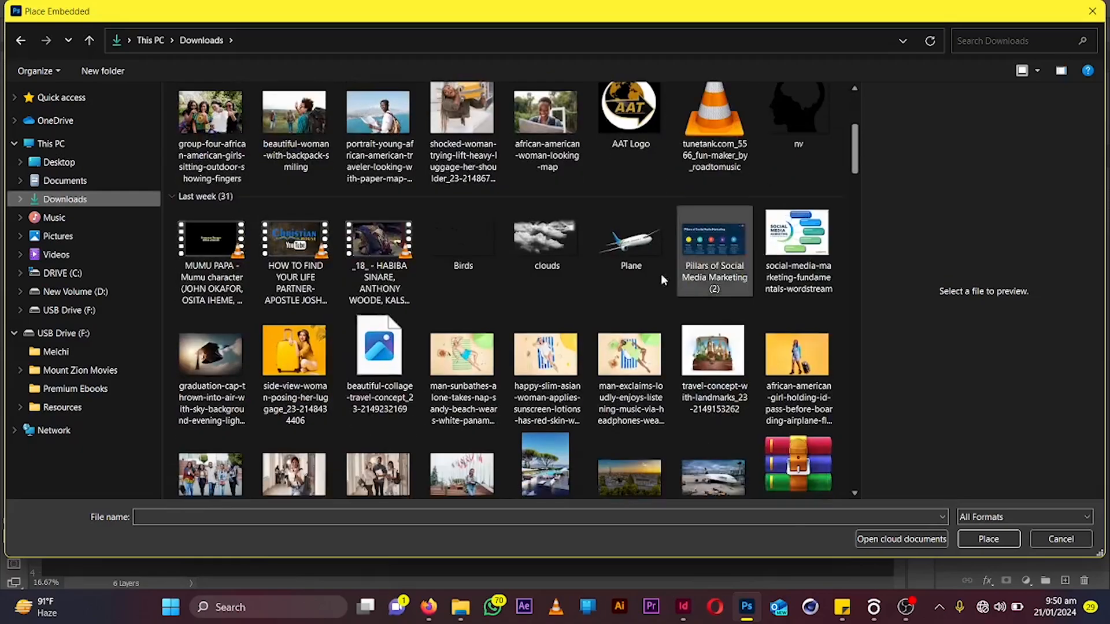
{"action": "double_click", "coordinate": [528, 244]}
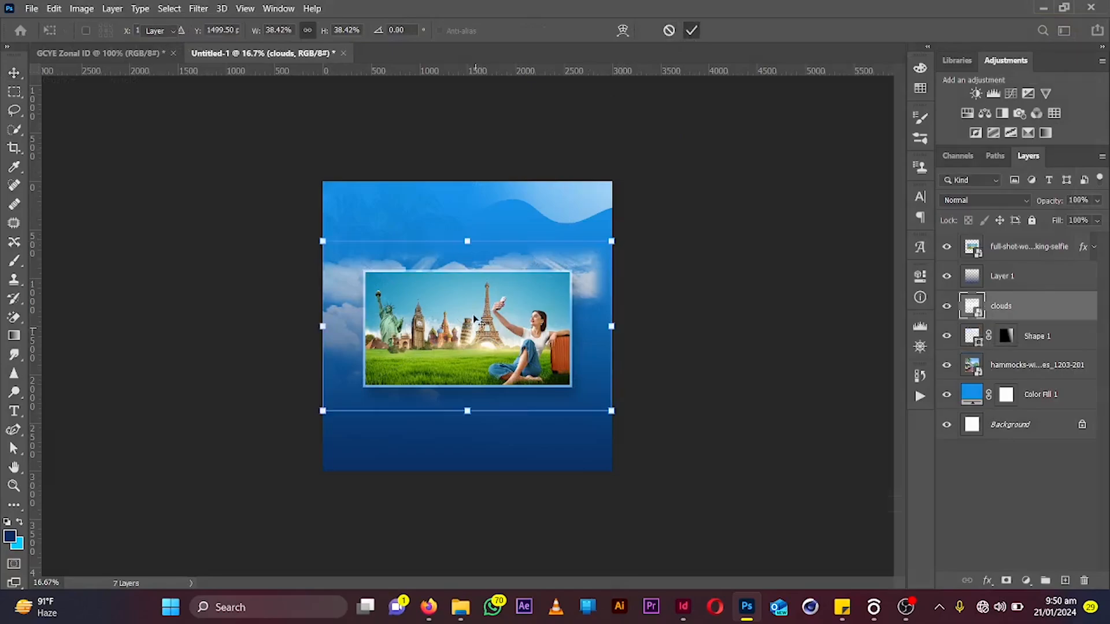
Move the clouds image to the flyer's top-left corner, commit it, and set its opacity to 72%
{"action": "left_click_drag", "start_coordinate": [471, 312], "coordinate": [441, 227]}
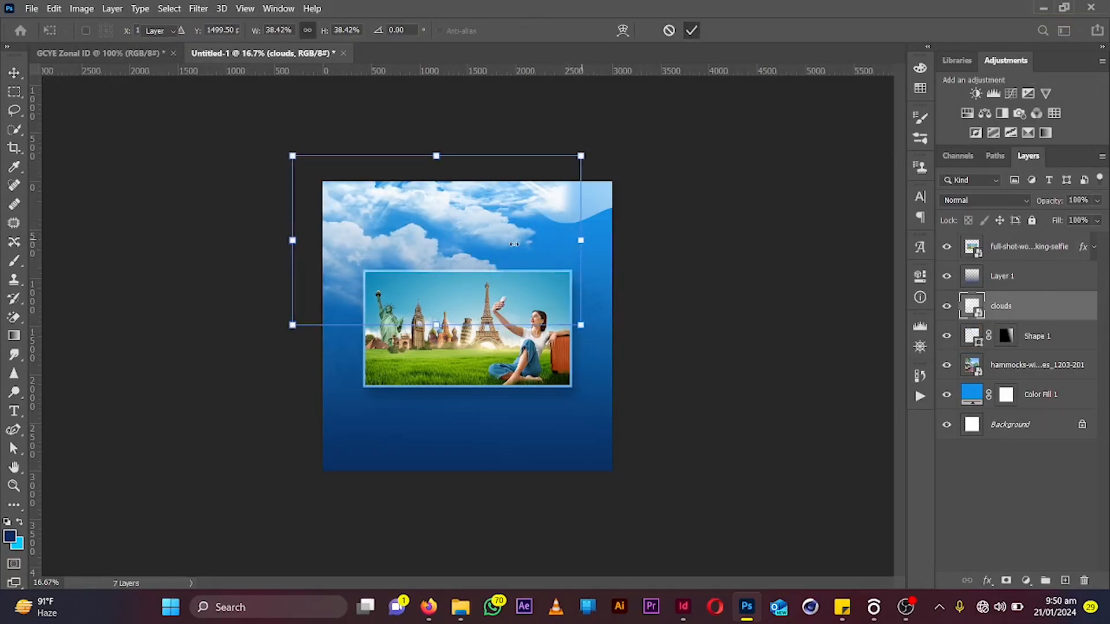
{"action": "left_click_drag", "start_coordinate": [514, 244], "coordinate": [310, 225]}
{"action": "key", "text": "Return"}
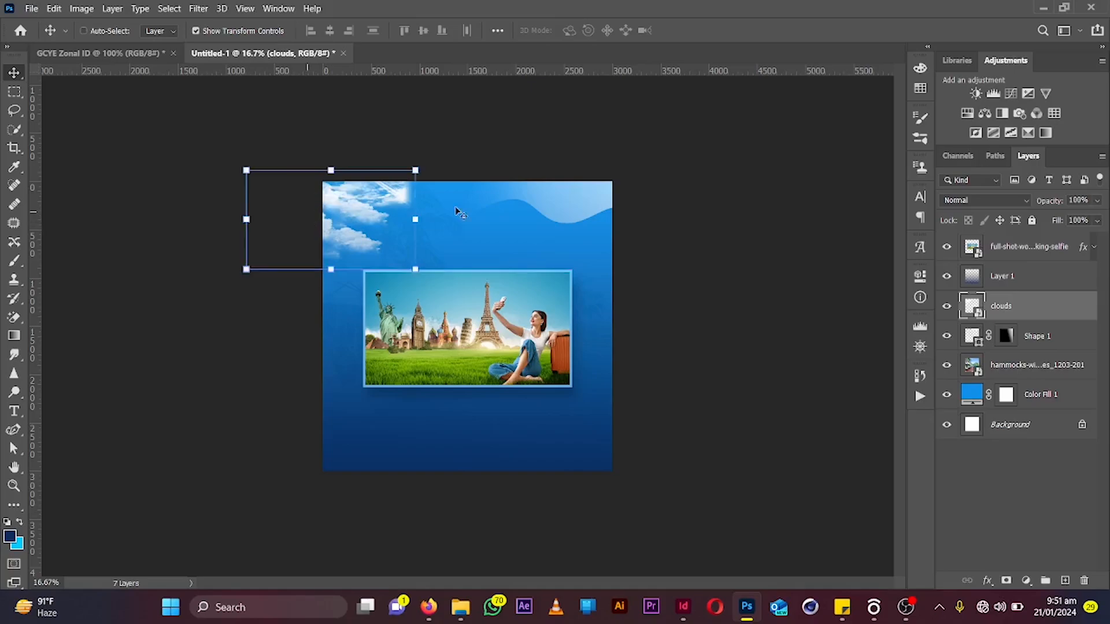
{"action": "left_click_drag", "start_coordinate": [1044, 203], "coordinate": [1028, 204]}
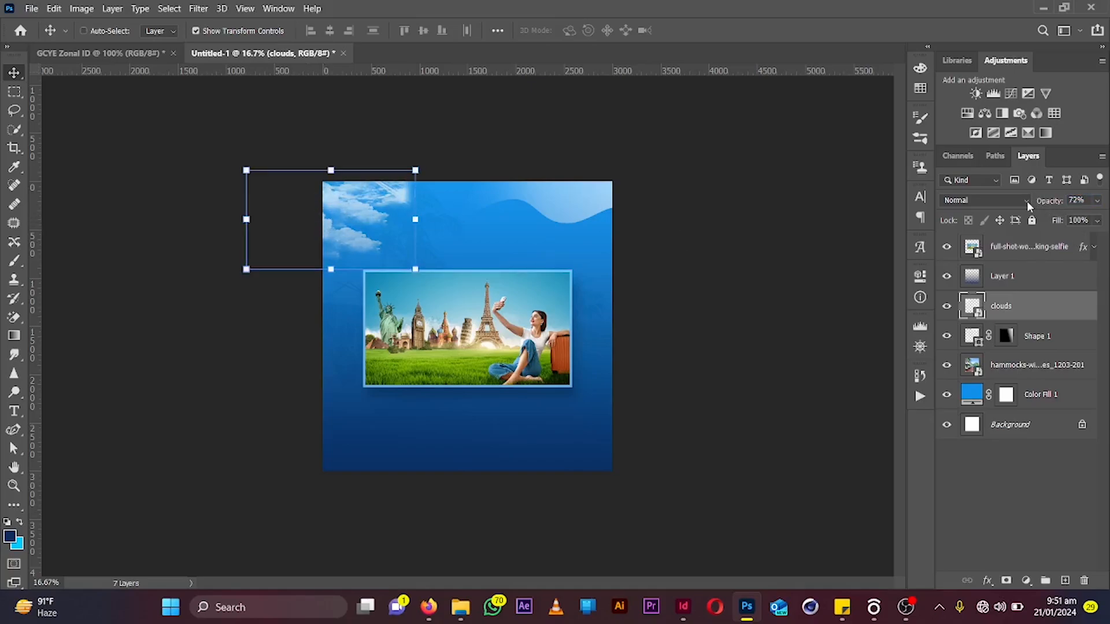
Duplicate the clouds layer, move the copy to the top-right corner and flip it horizontally
{"action": "key", "text": "ctrl+j"}
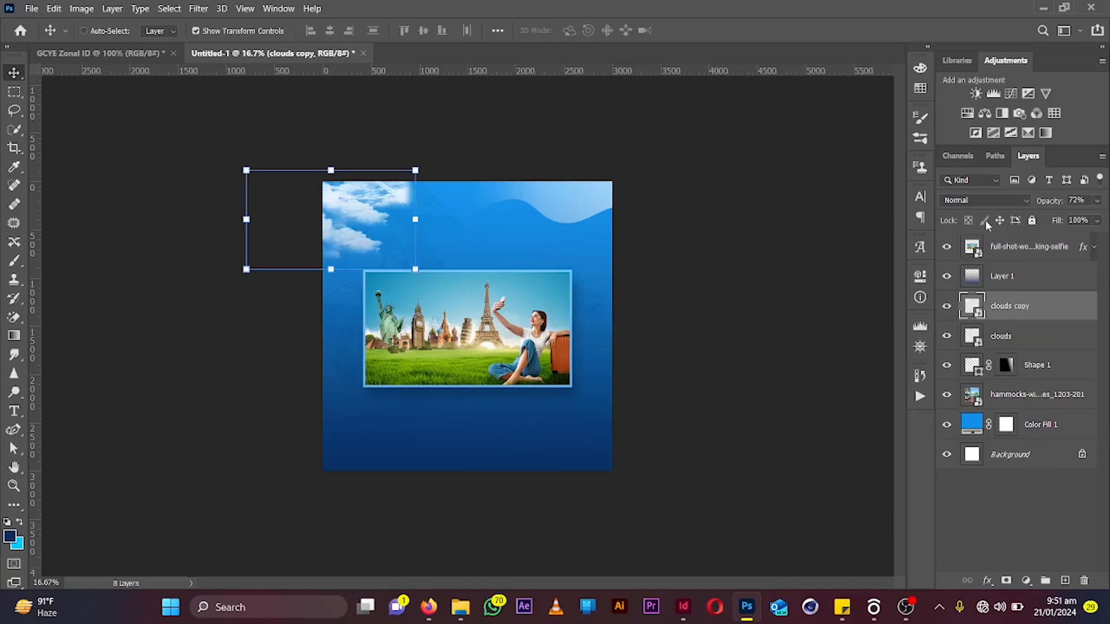
{"action": "left_click_drag", "start_coordinate": [292, 248], "coordinate": [532, 255]}
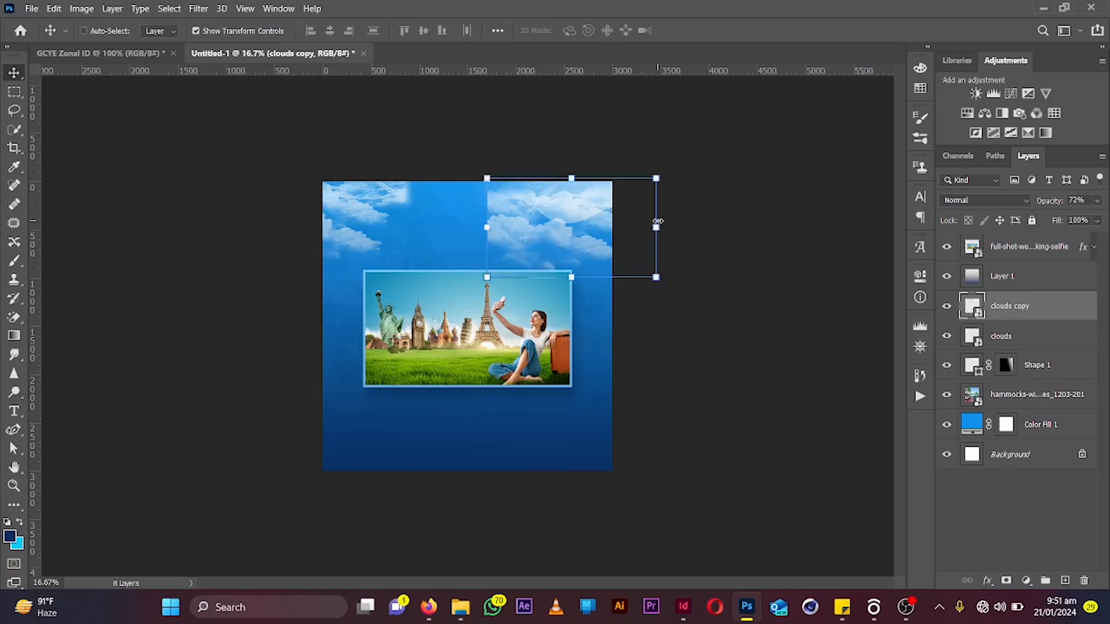
{"action": "left_click", "coordinate": [658, 221]}
{"action": "right_click", "coordinate": [580, 240]}
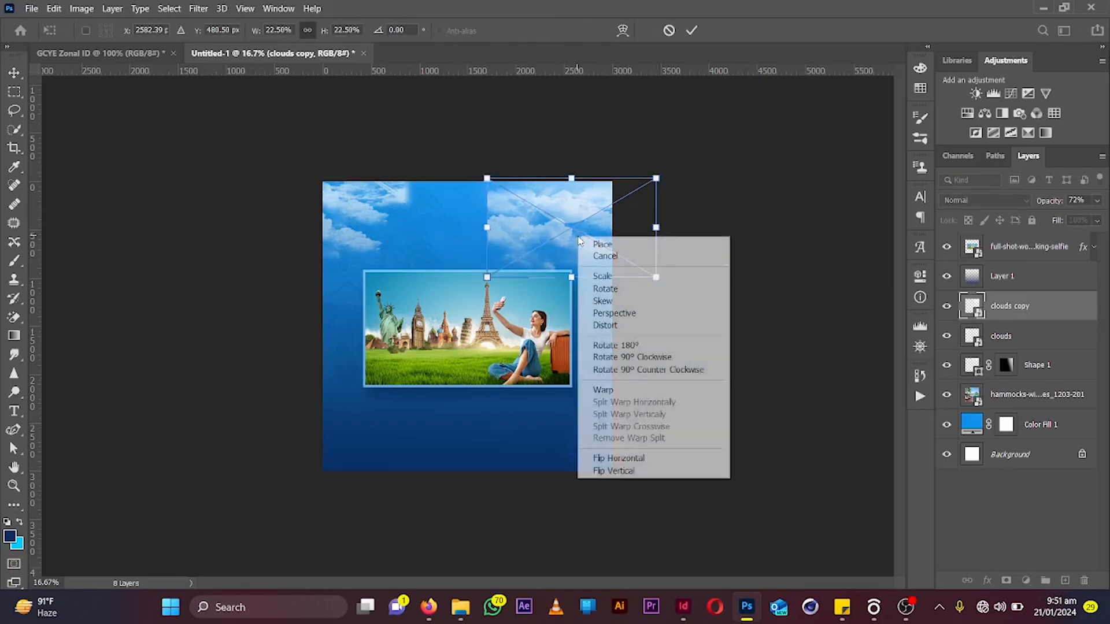
{"action": "left_click", "coordinate": [641, 459]}
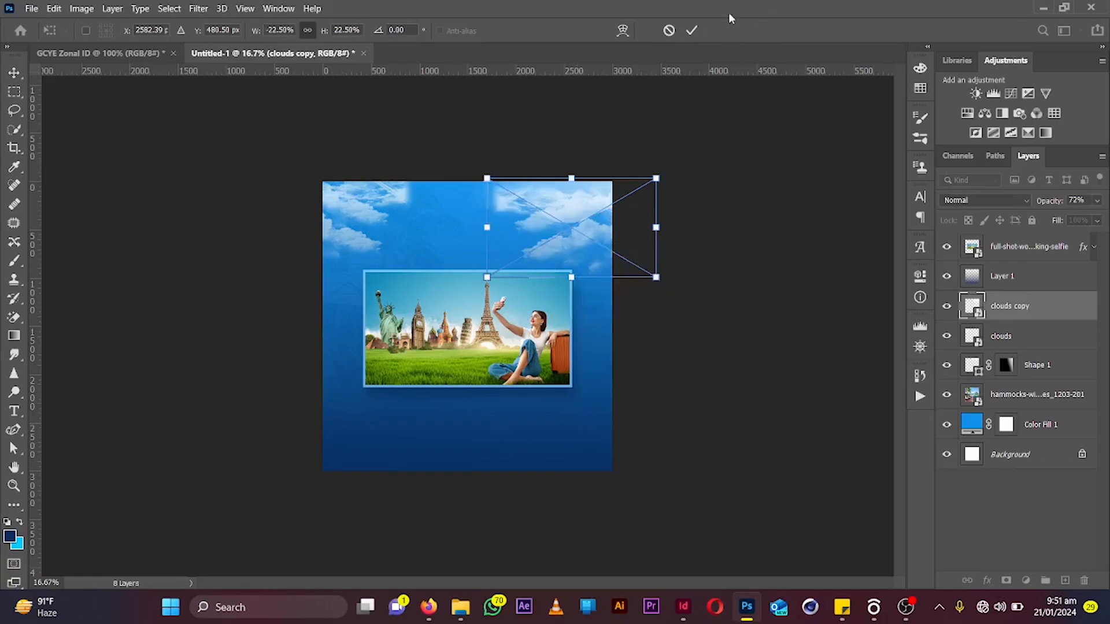
{"action": "left_click", "coordinate": [691, 30]}
{"action": "left_click_drag", "start_coordinate": [740, 216], "coordinate": [763, 214]}
Move the wave shape layer to the top of the layer stack
{"action": "left_click_drag", "start_coordinate": [763, 215], "coordinate": [763, 214]}
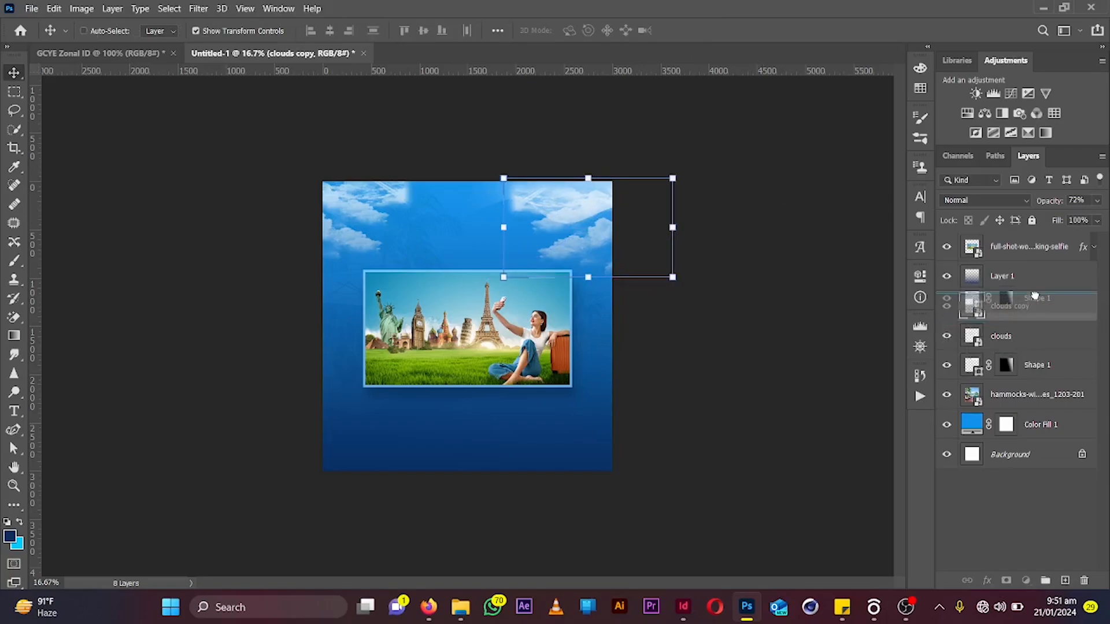
{"action": "left_click_drag", "start_coordinate": [1034, 240], "coordinate": [1034, 240]}
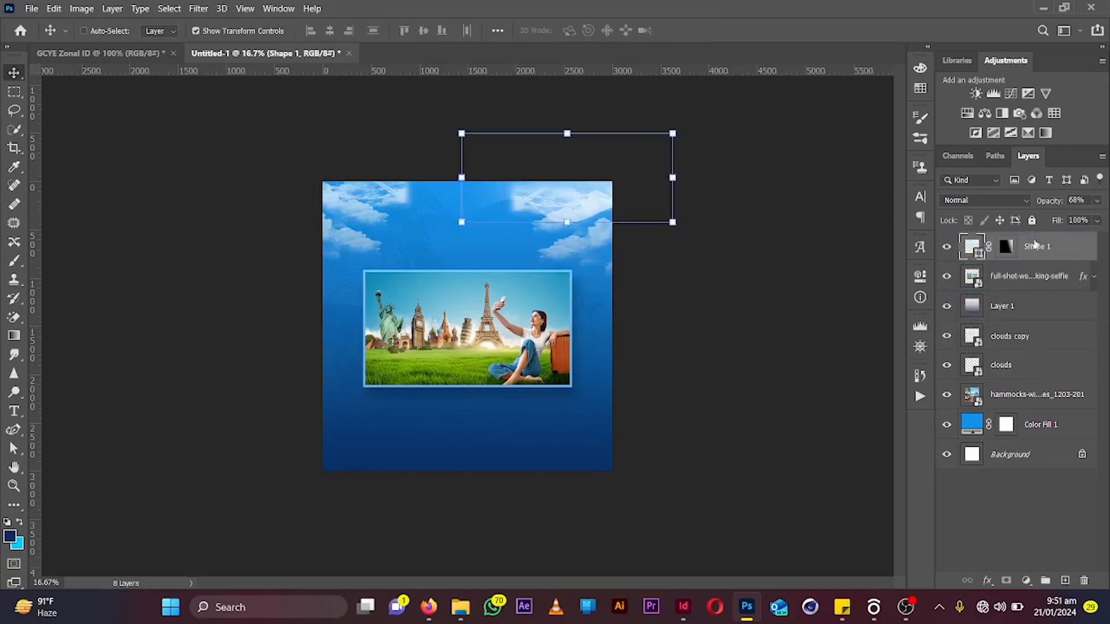
Select both cloud layers and set their fill to 55%
{"action": "left_click", "coordinate": [1033, 347]}
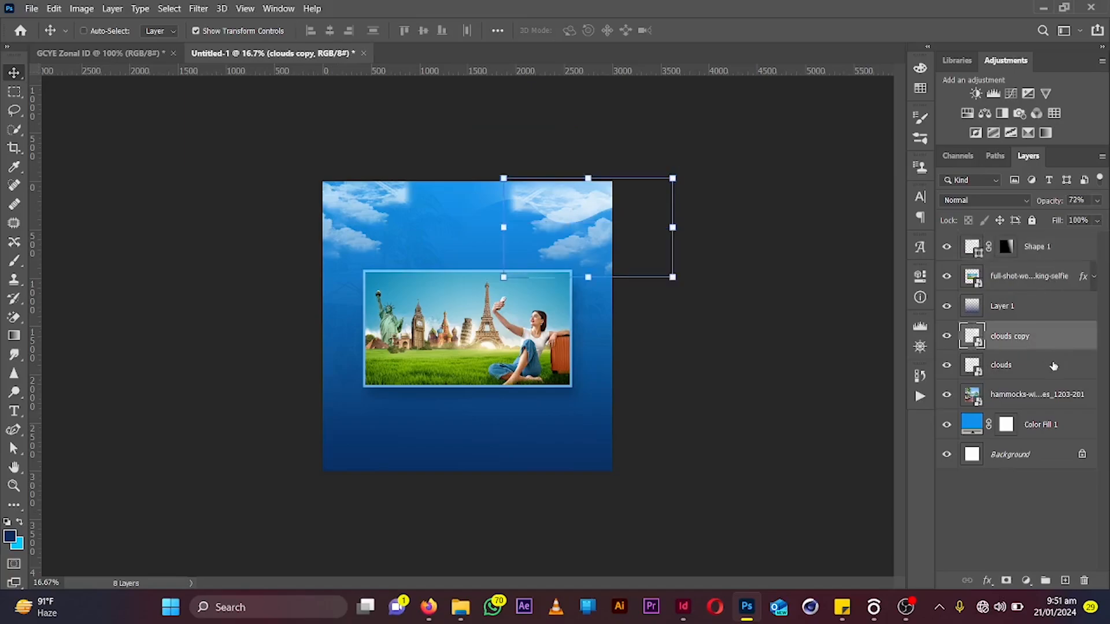
{"action": "left_click", "coordinate": [1053, 366], "text": "shift"}
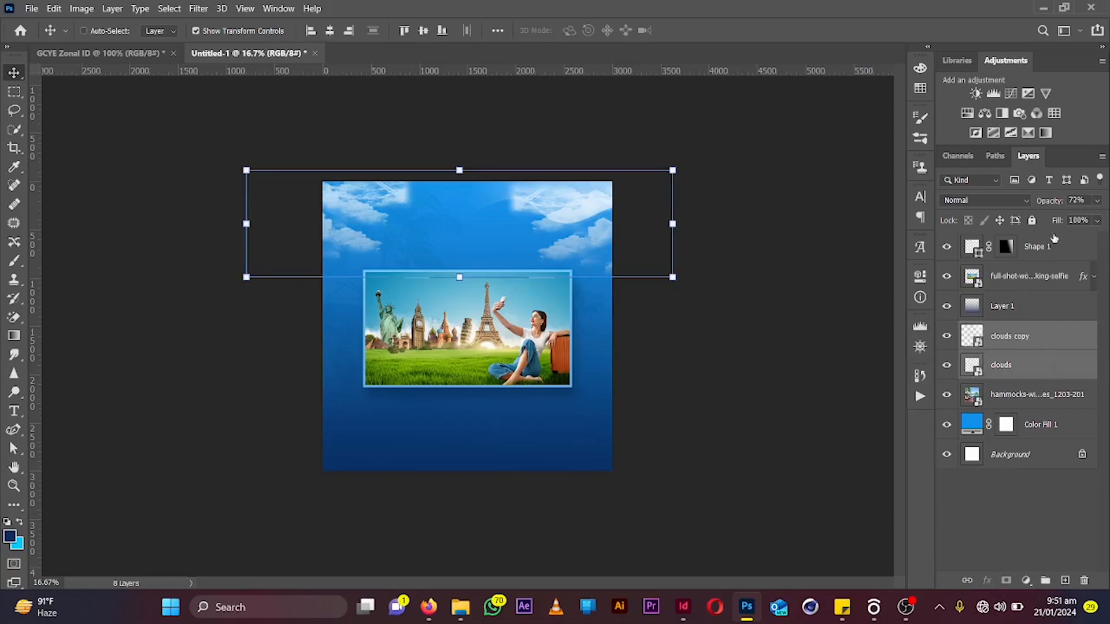
{"action": "left_click_drag", "start_coordinate": [1056, 222], "coordinate": [1022, 230]}
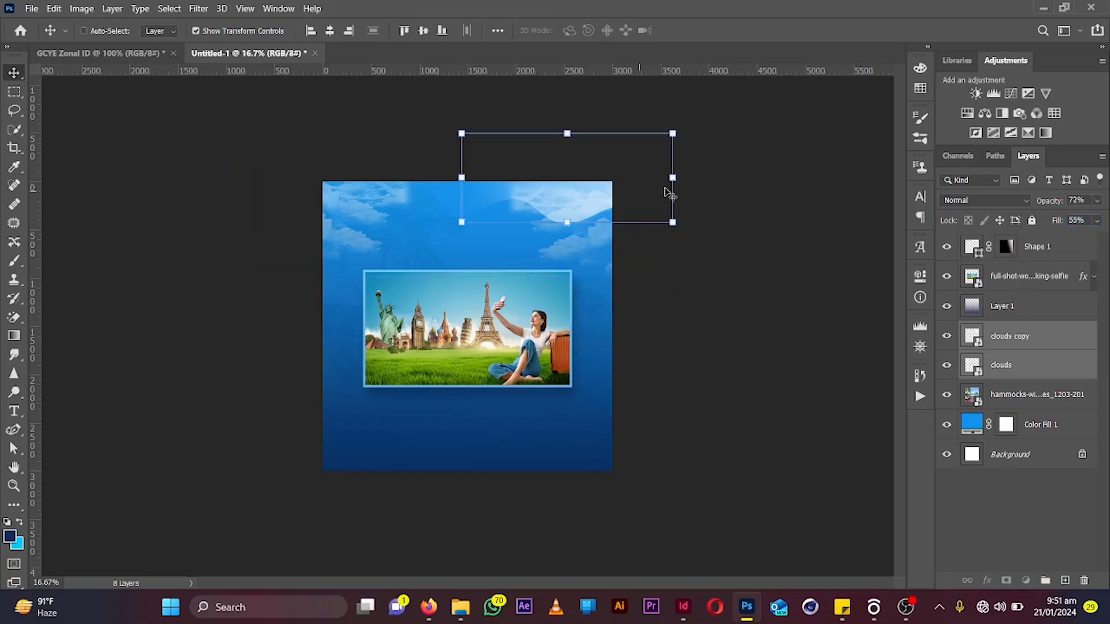
Enlarge the wave shape proportionally to about 153% and commit the transform
{"action": "left_click_drag", "start_coordinate": [678, 183], "coordinate": [791, 184]}
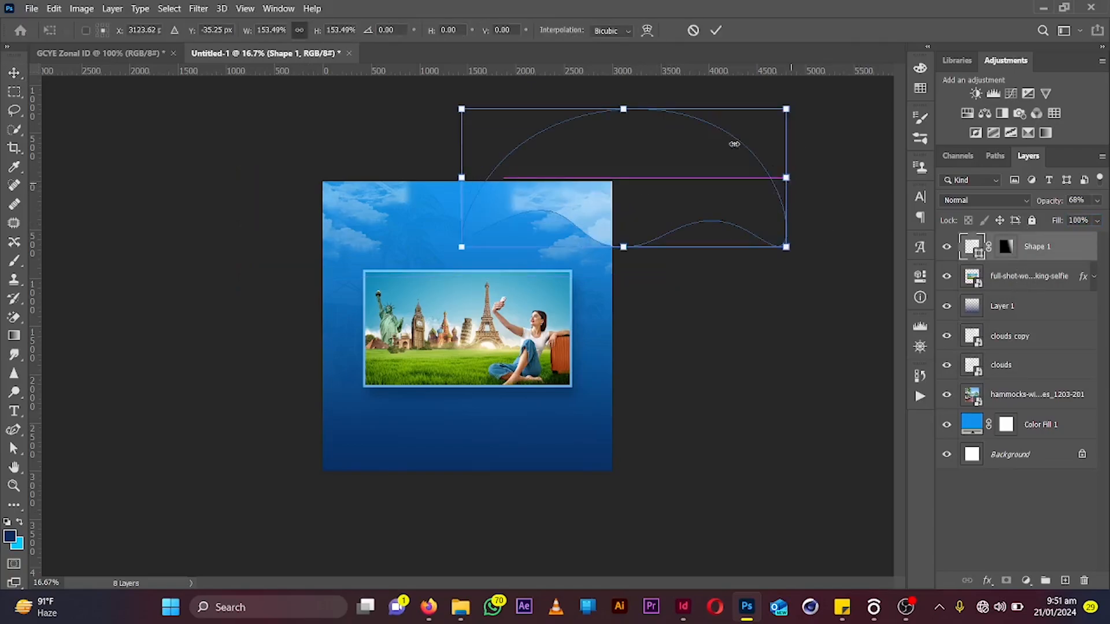
{"action": "left_click", "coordinate": [716, 32]}
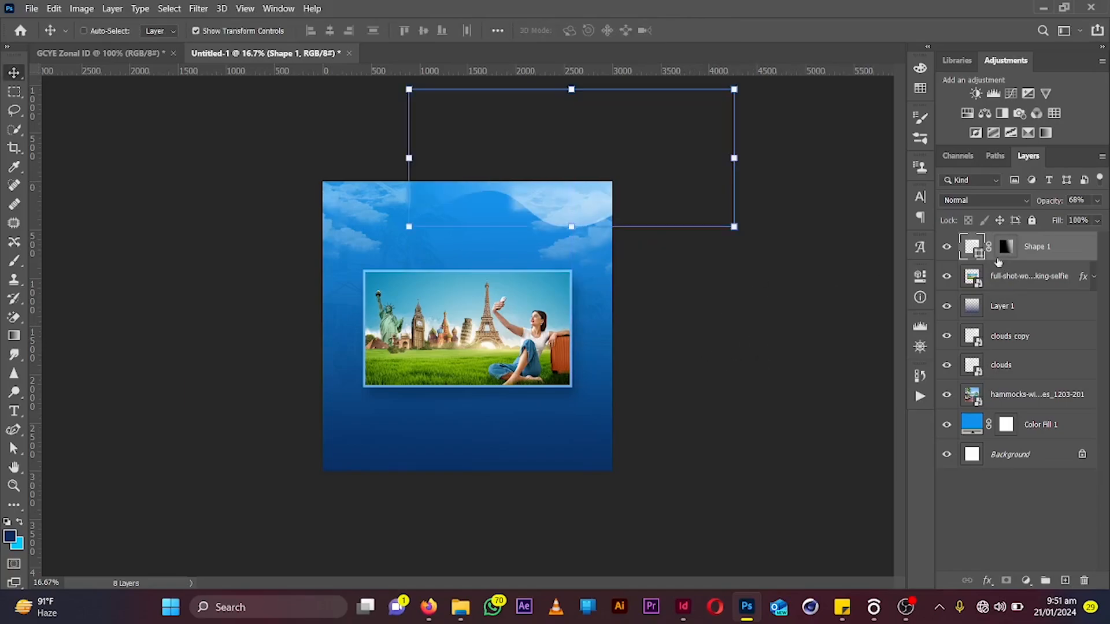
{"action": "double_click", "coordinate": [977, 249]}
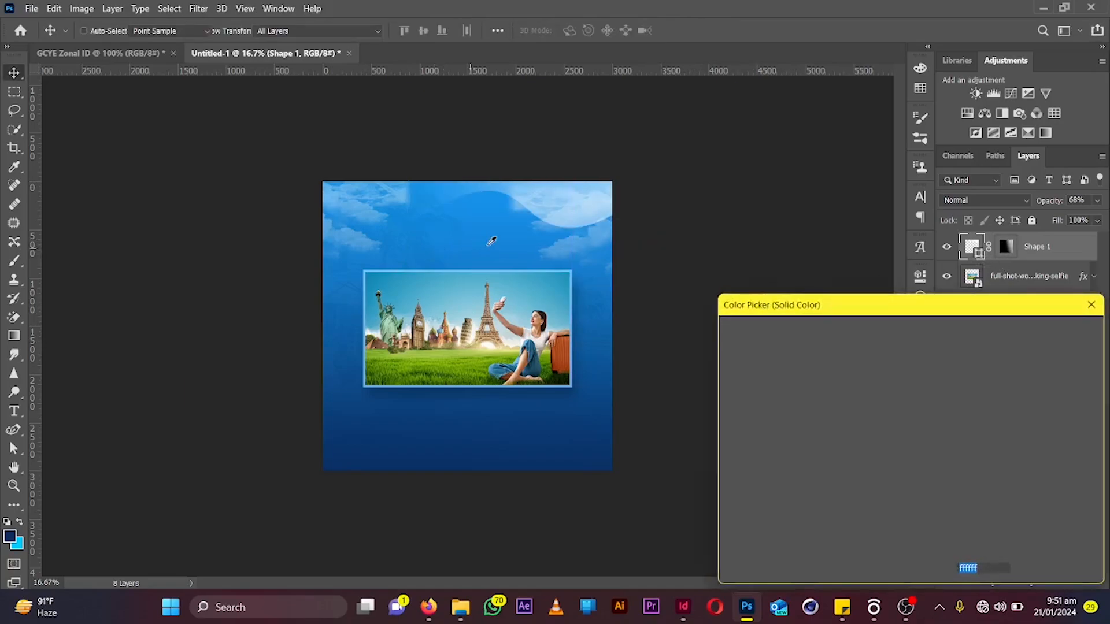
{"action": "left_click", "coordinate": [518, 241]}
{"action": "left_click_drag", "start_coordinate": [879, 388], "coordinate": [905, 319]}
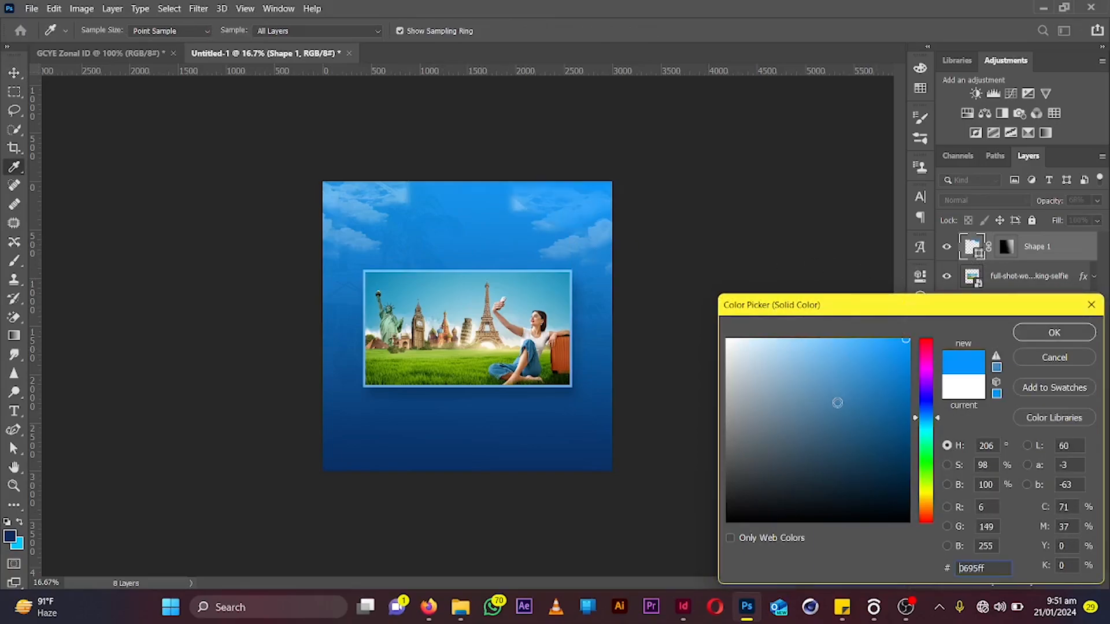
{"action": "left_click", "coordinate": [971, 388]}
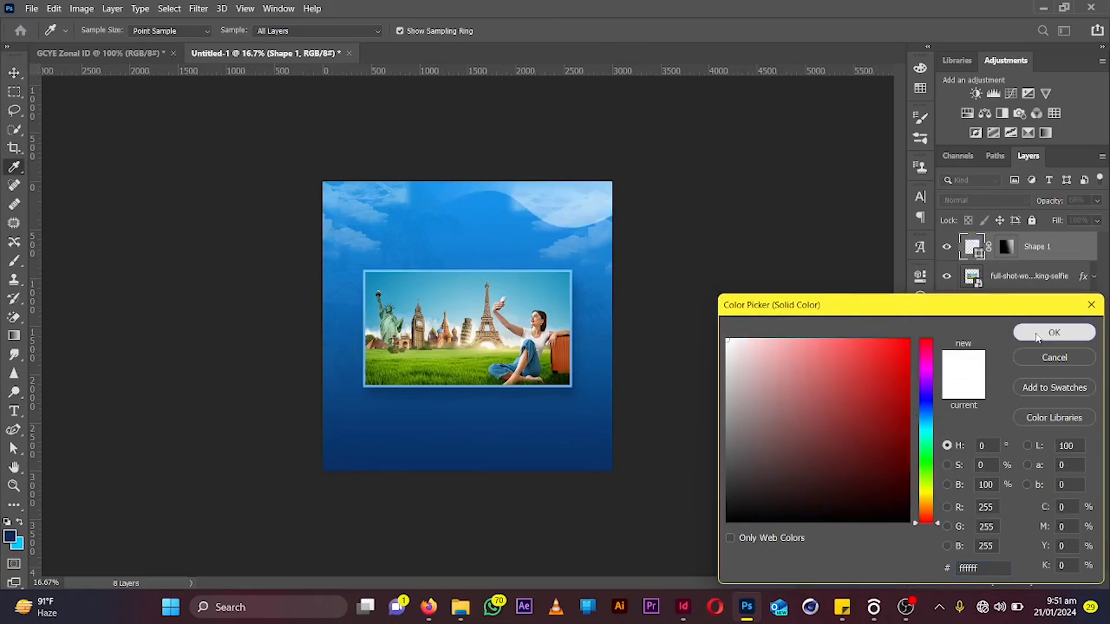
{"action": "left_click", "coordinate": [1033, 346]}
Set the hammocks photo layer's opacity to 6%
{"action": "left_click_drag", "start_coordinate": [713, 391], "coordinate": [733, 381]}
{"action": "key", "text": "ctrl+plus"}
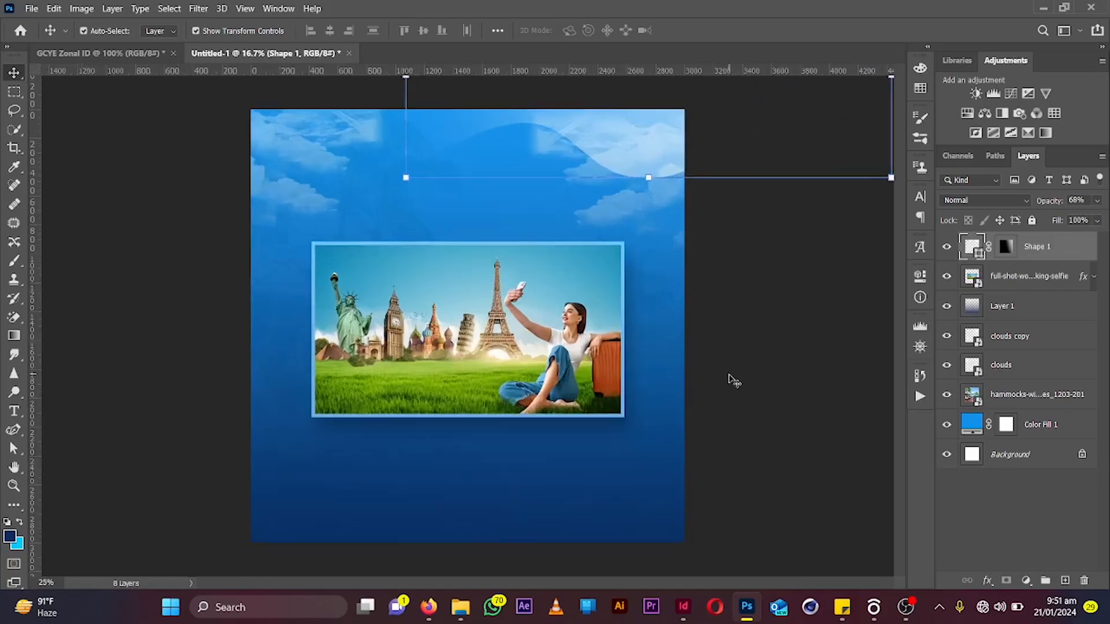
{"action": "left_click", "coordinate": [984, 403]}
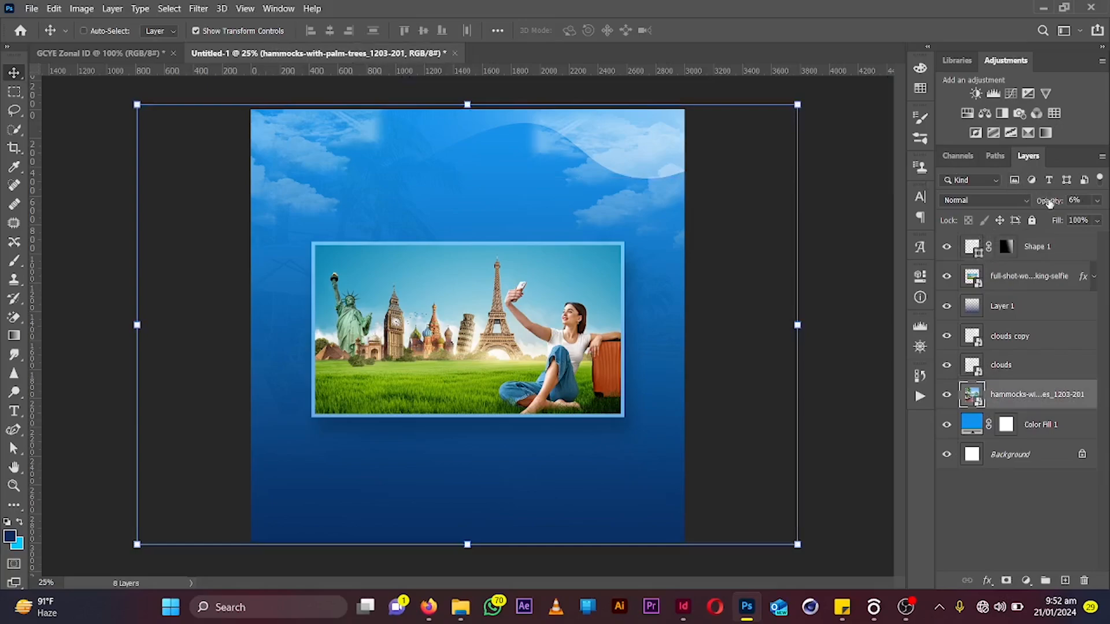
{"action": "mouse_move", "coordinate": [1050, 200]}
{"action": "left_mouse_down"}
{"action": "mouse_move", "coordinate": [1065, 201]}
{"action": "mouse_move", "coordinate": [1047, 205]}
{"action": "left_mouse_up"}
Group all layers from the wave shape down to the hammocks photo into one group
{"action": "left_click", "coordinate": [1029, 250]}
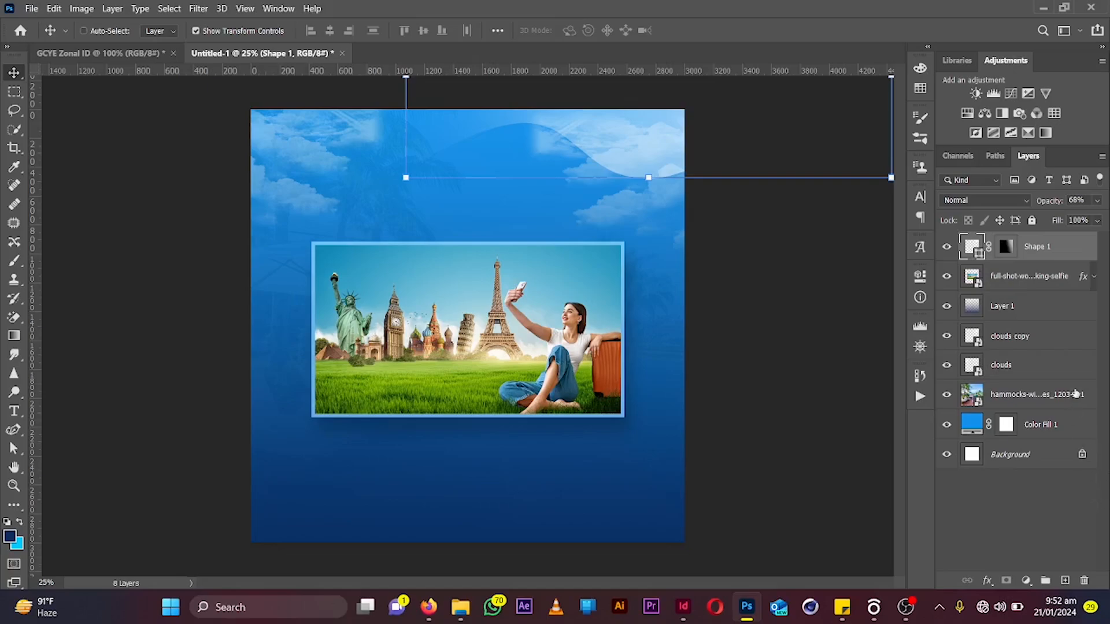
{"action": "left_click", "coordinate": [1068, 406], "text": "shift"}
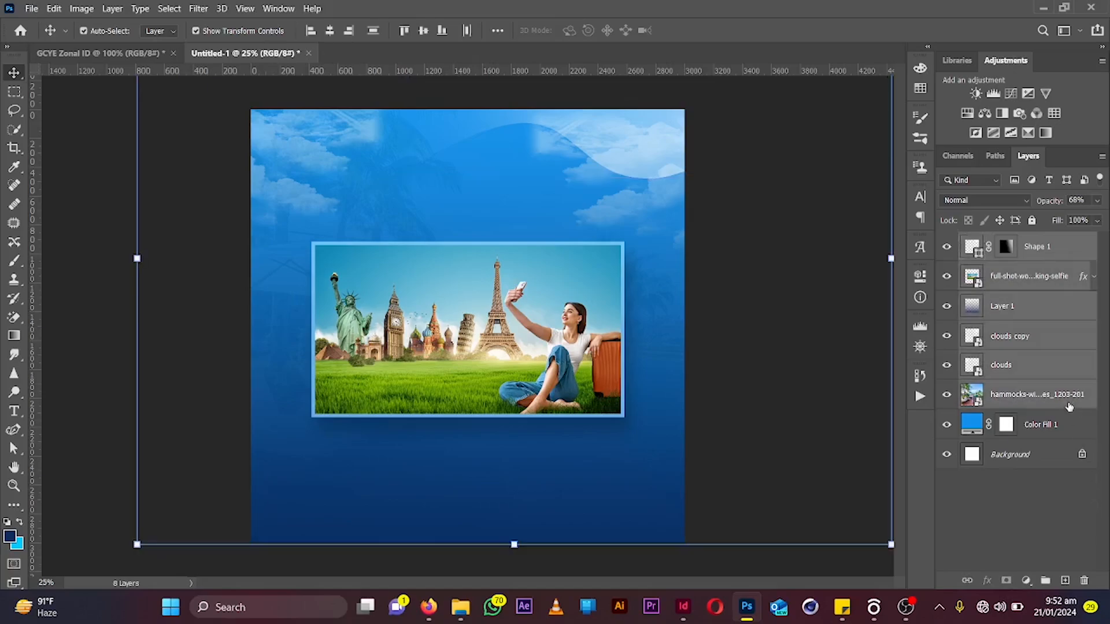
{"action": "key", "text": "ctrl+g"}
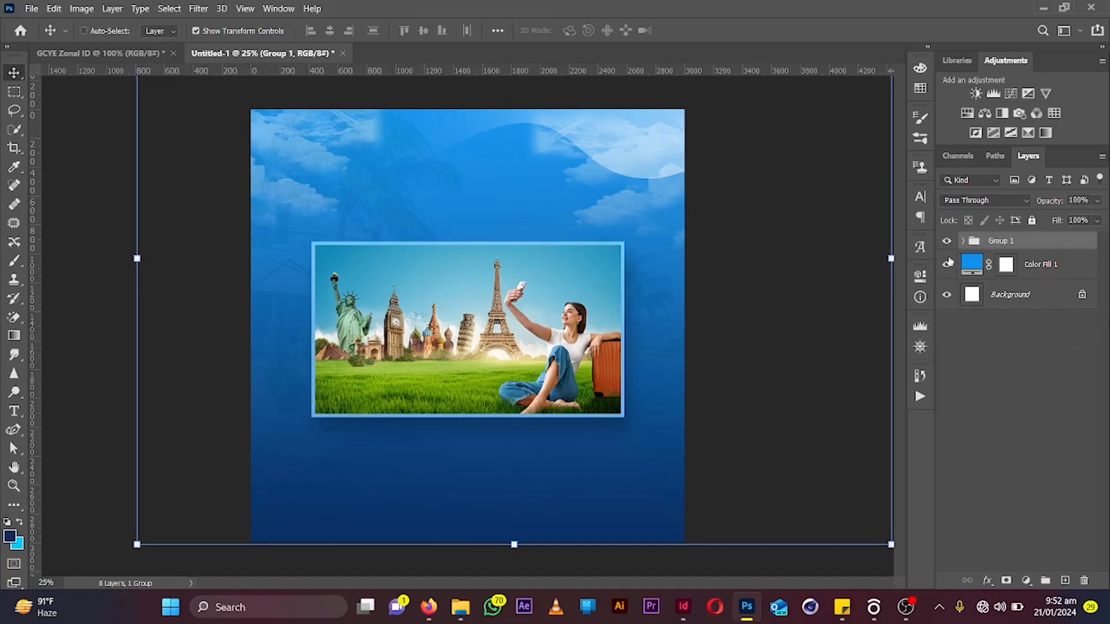
Move the wave shape down, squash its height to about 52%, and shift it right along the top edge
{"action": "left_click", "coordinate": [962, 242]}
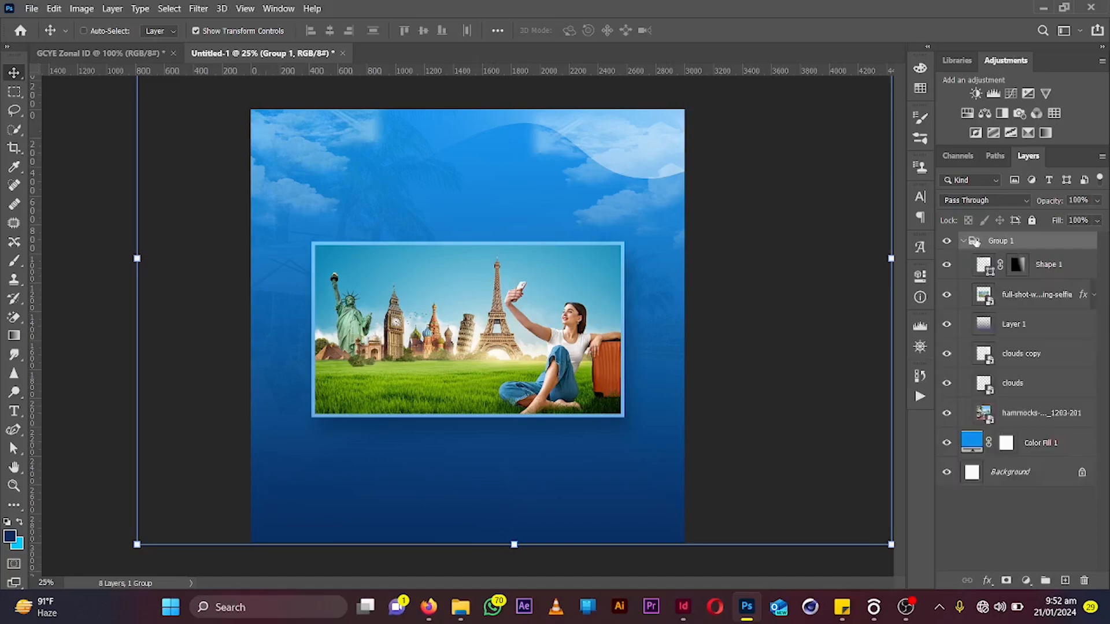
{"action": "left_click", "coordinate": [1034, 267]}
{"action": "left_click_drag", "start_coordinate": [738, 174], "coordinate": [640, 253]}
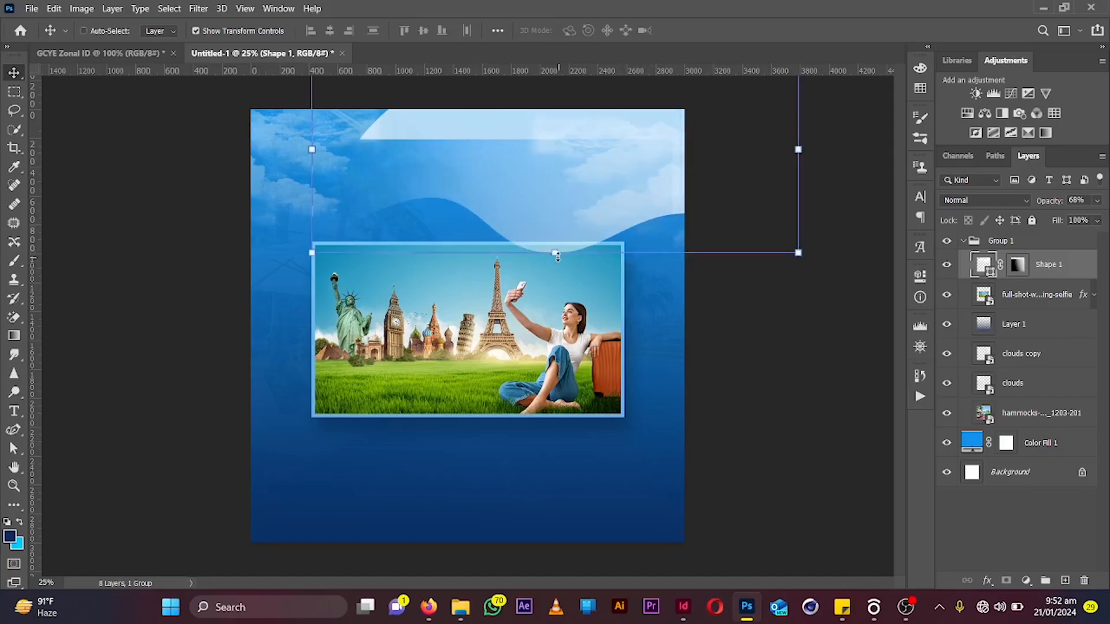
{"action": "left_click_drag", "start_coordinate": [558, 256], "coordinate": [579, 157]}
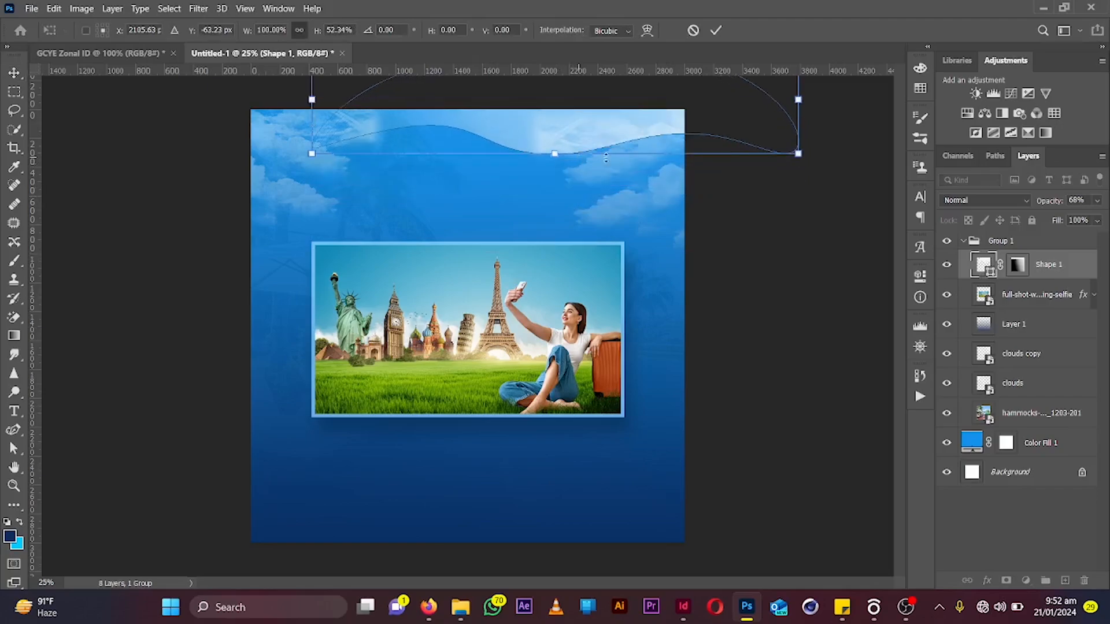
{"action": "left_click_drag", "start_coordinate": [509, 136], "coordinate": [589, 129]}
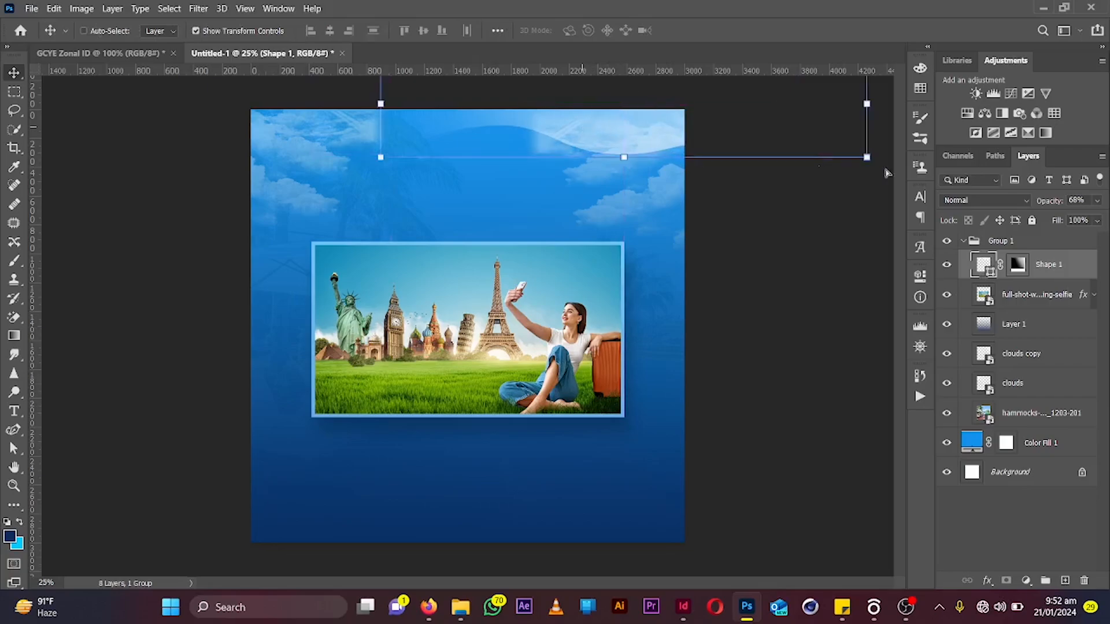
{"action": "left_click", "coordinate": [963, 241]}
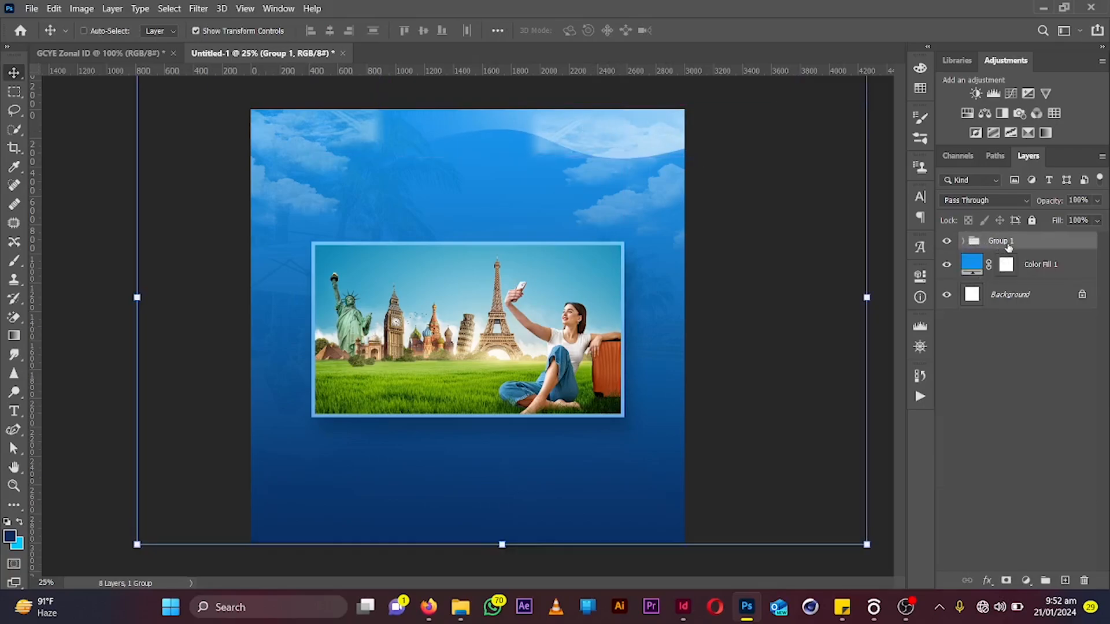
Draw a paragraph text box above the travel photo and set its font size to 24 pt
{"action": "key", "text": "t"}
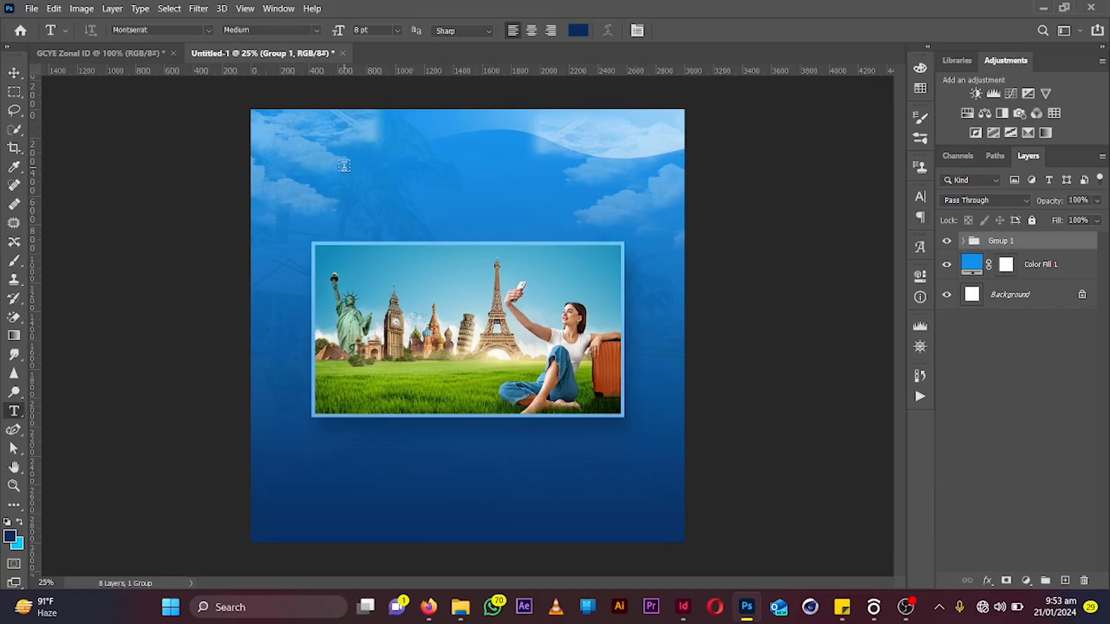
{"action": "left_click_drag", "start_coordinate": [336, 158], "coordinate": [606, 231]}
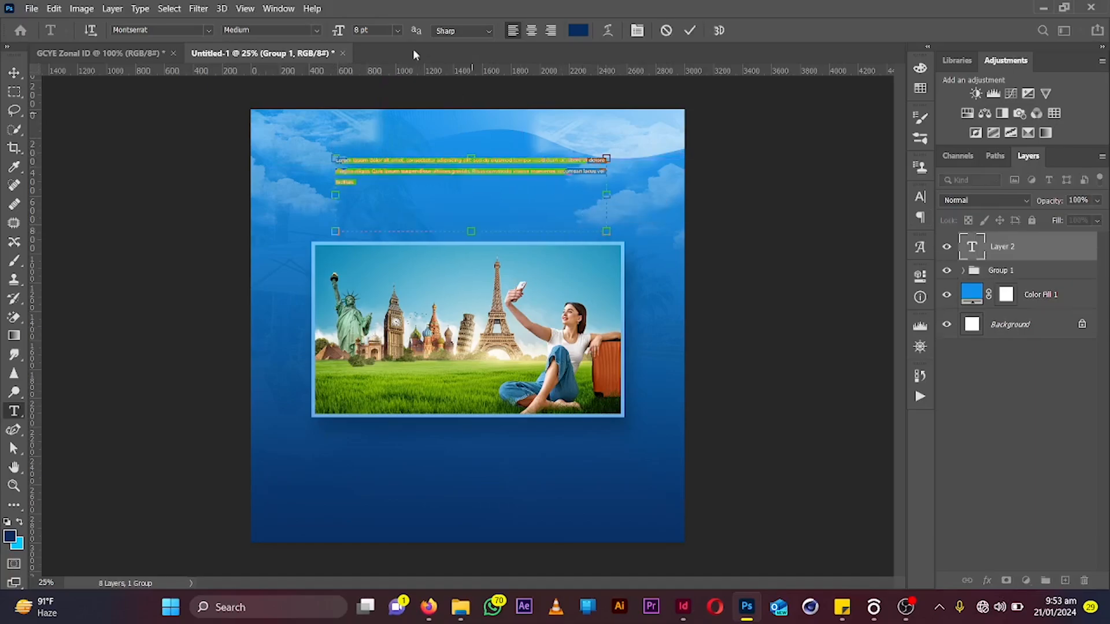
{"action": "left_click_drag", "start_coordinate": [341, 33], "coordinate": [526, 36]}
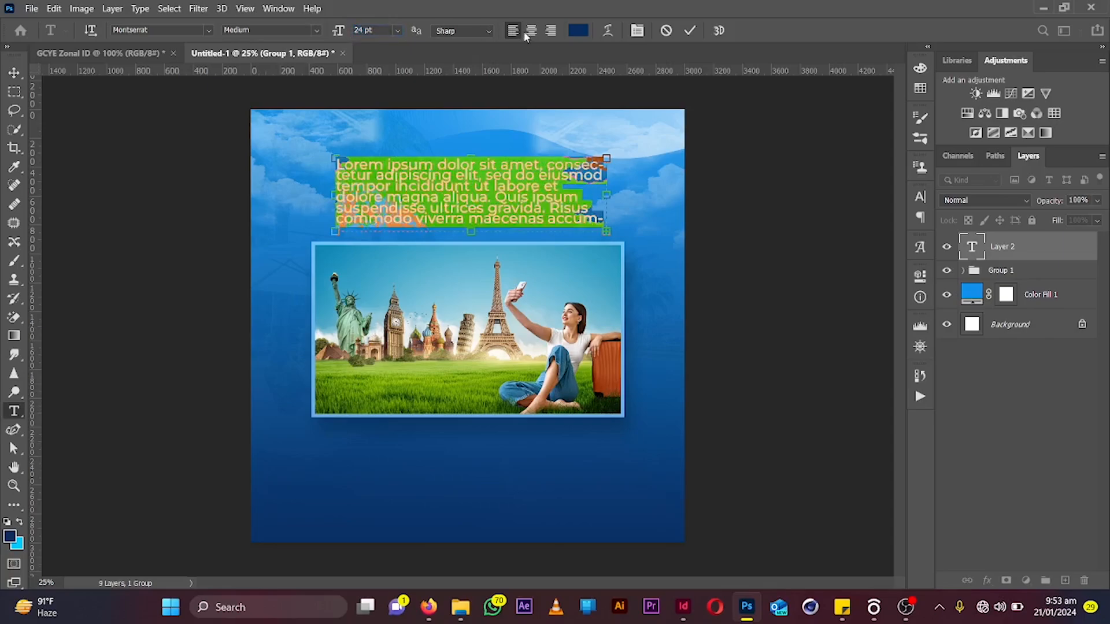
Set the paragraph text colour to ffffff and change its font to Aquawax
{"action": "left_click", "coordinate": [579, 32]}
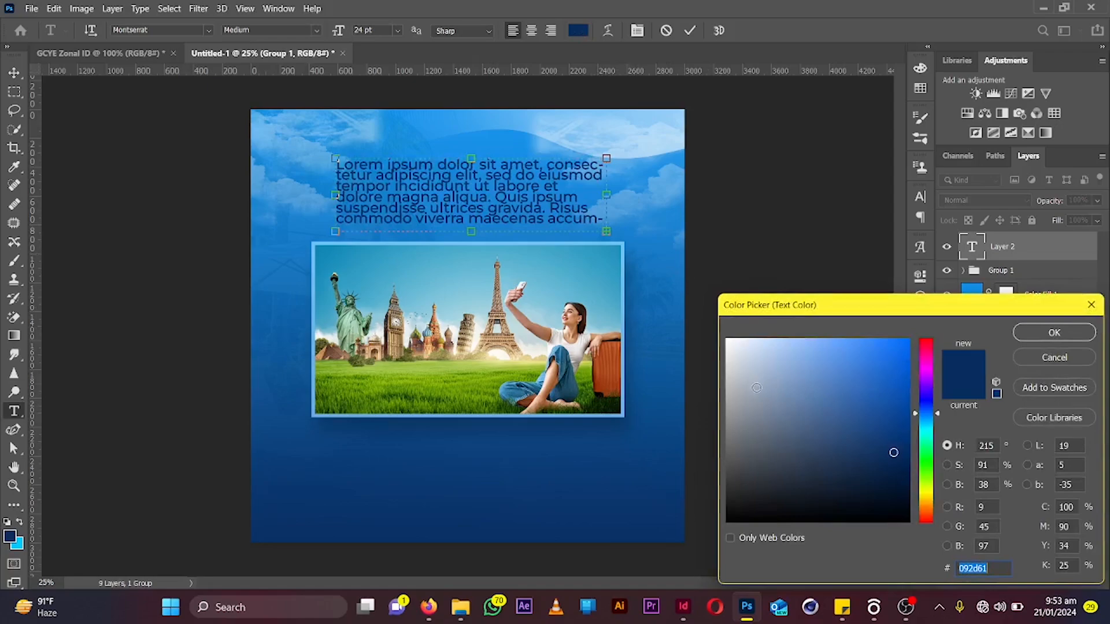
{"action": "left_click", "coordinate": [745, 362]}
{"action": "type", "text": "ffffff"}
{"action": "key", "text": "Return"}
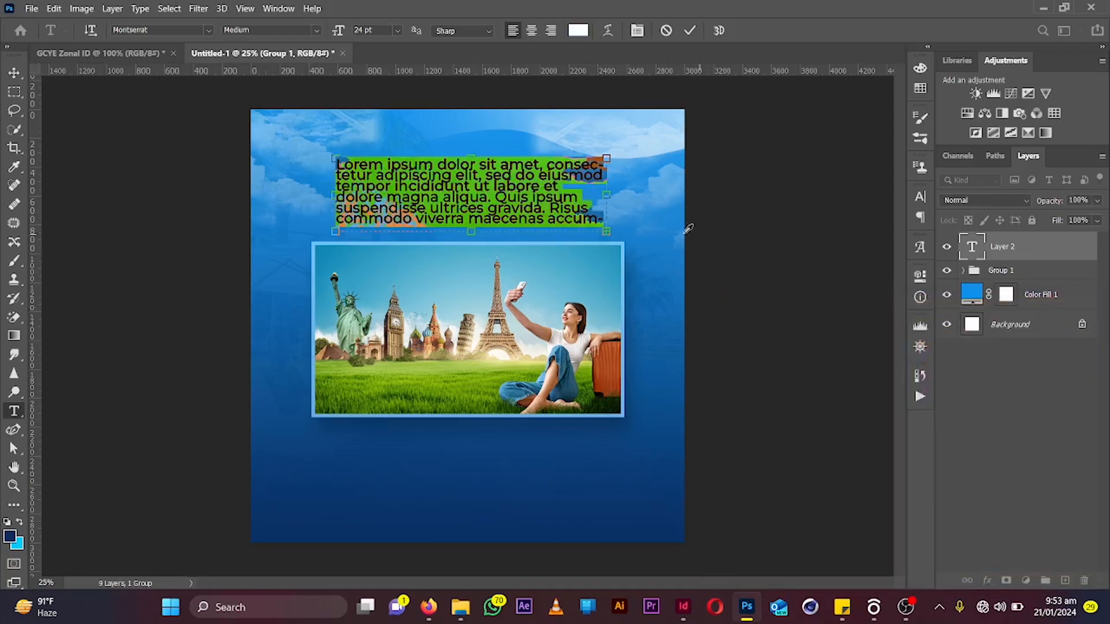
{"action": "left_click", "coordinate": [209, 32]}
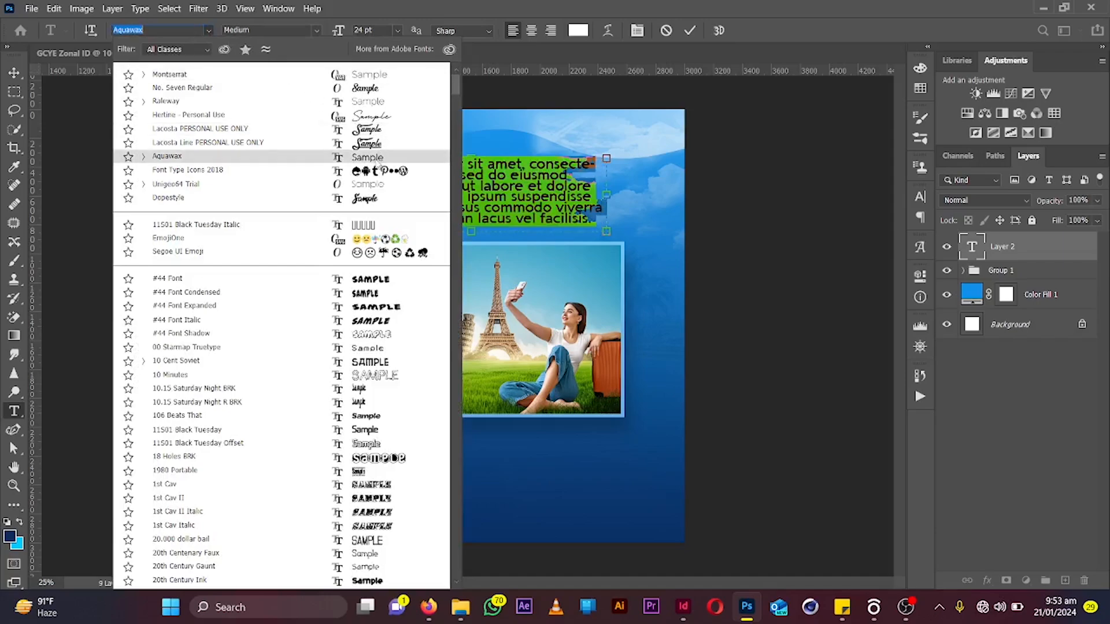
{"action": "left_click", "coordinate": [373, 157]}
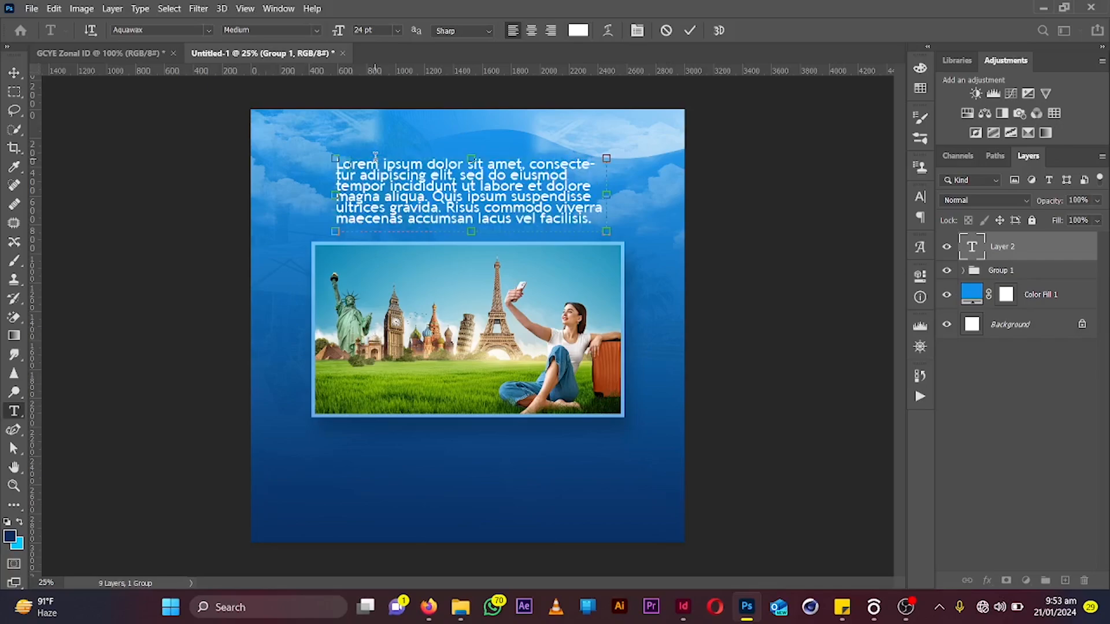
Replace the placeholder text with "We are available to provide the best travel experiences to you!"
{"action": "type", "text": "We are"}
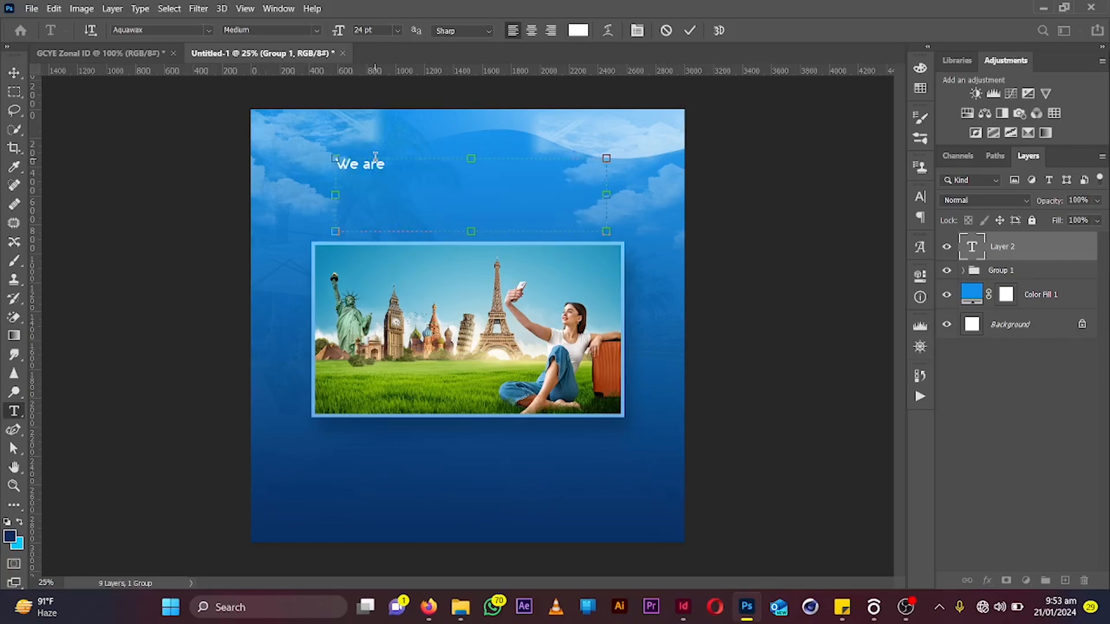
{"action": "type", "text": " available to prov"}
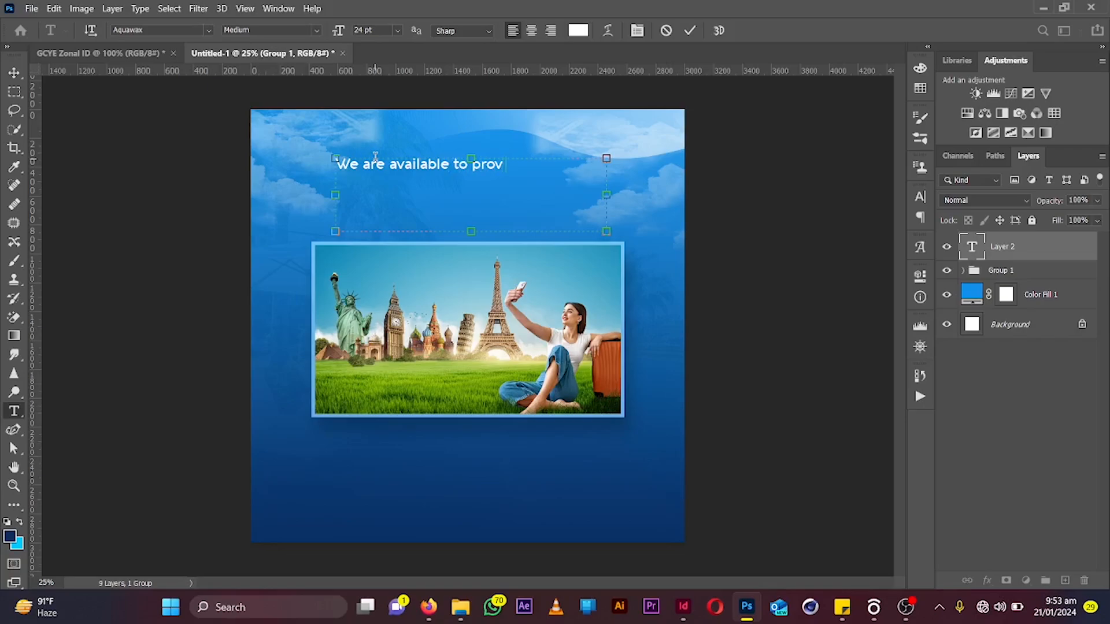
{"action": "type", "text": "ide the best tra"}
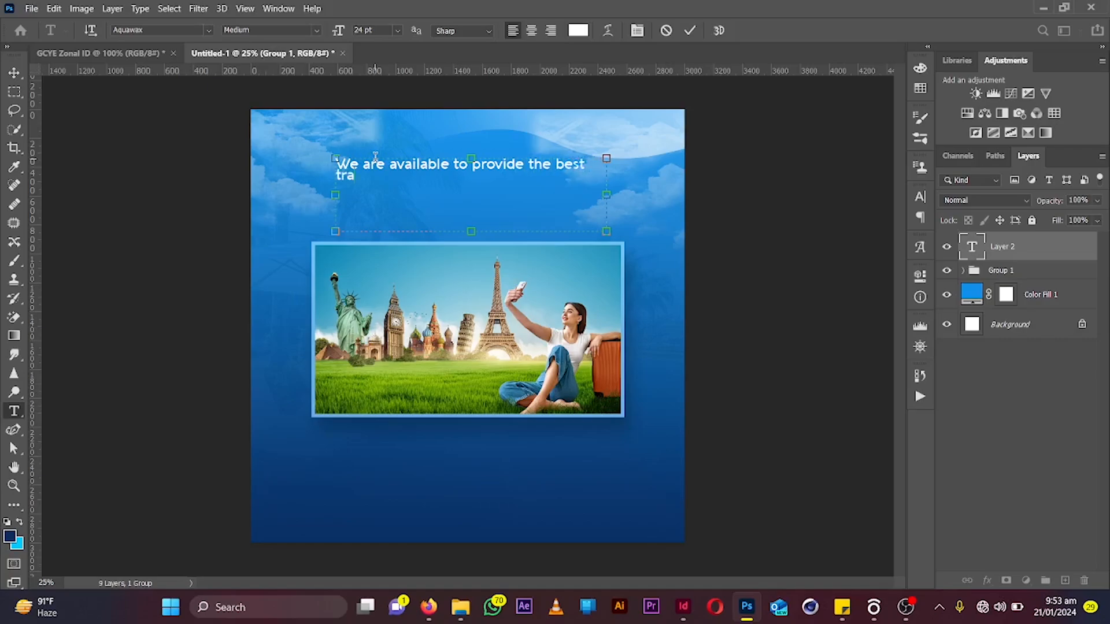
{"action": "type", "text": "vel wx"}
{"action": "key", "text": "BackSpace"}
{"action": "key", "text": "BackSpace"}
{"action": "type", "text": "experiene"}
{"action": "key", "text": "BackSpace"}
{"action": "type", "text": "ces to"}
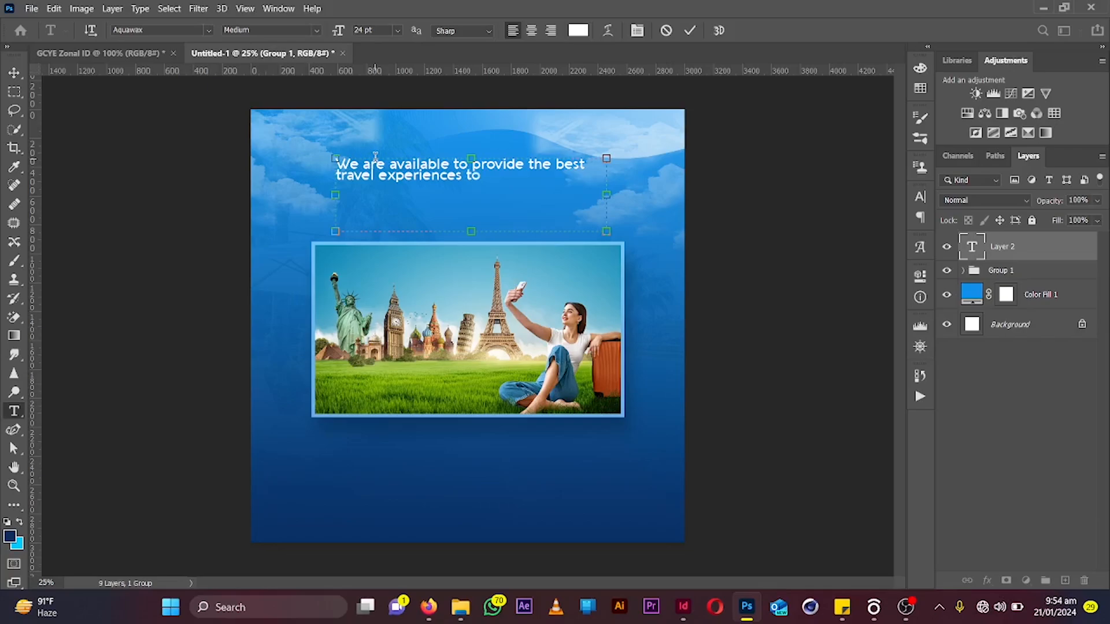
{"action": "type", "text": " you!"}
Narrow the text box slightly and increase the line spacing of all the text
{"action": "key", "text": "ctrl+a"}
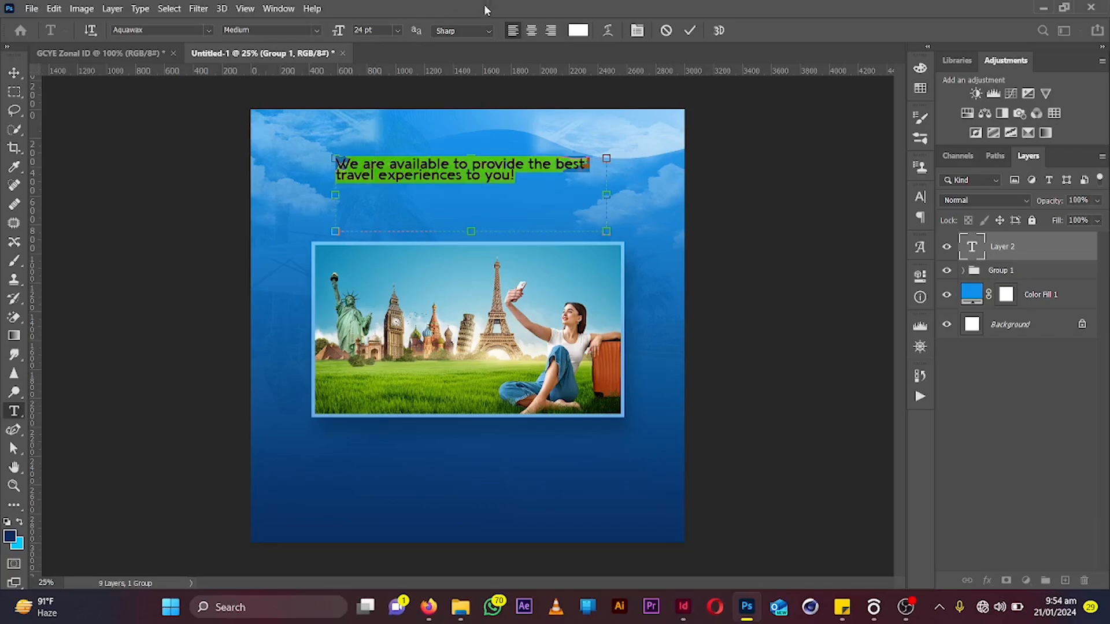
{"action": "left_click_drag", "start_coordinate": [607, 195], "coordinate": [562, 190]}
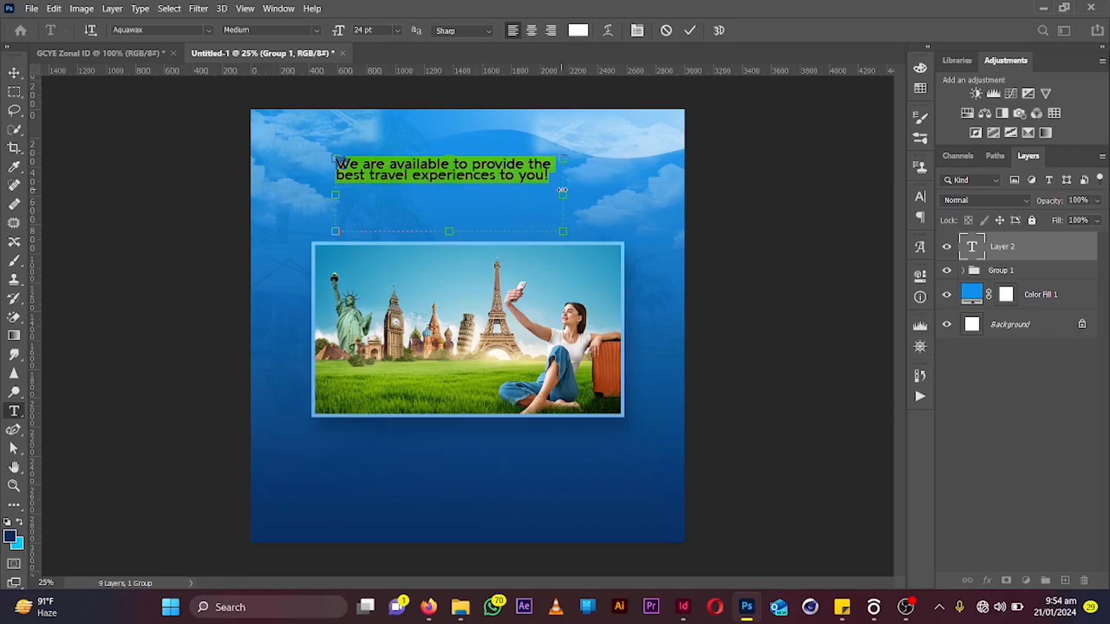
{"action": "key", "text": "alt+Down"}
{"action": "key", "text": "alt+Down"}
{"action": "key", "text": "alt+Down"}
{"action": "key", "text": "alt+Down"}
{"action": "key", "text": "alt+Down"}
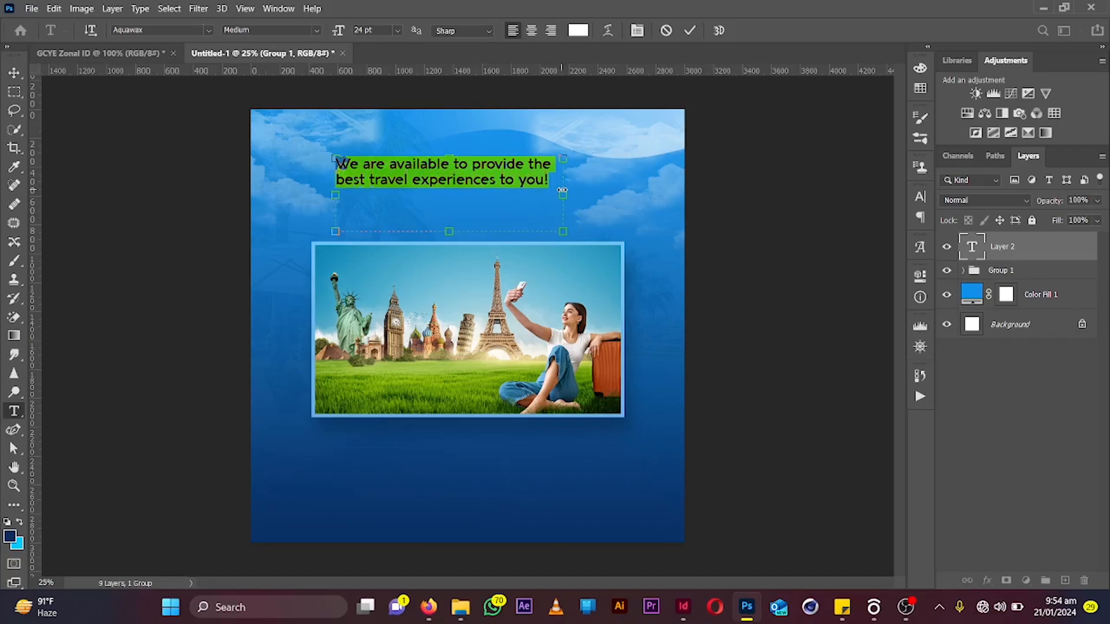
{"action": "key", "text": "alt+Down"}
{"action": "key", "text": "alt+Down"}
{"action": "key", "text": "alt+Down"}
{"action": "key", "text": "alt+Down"}
{"action": "key", "text": "alt+Down"}
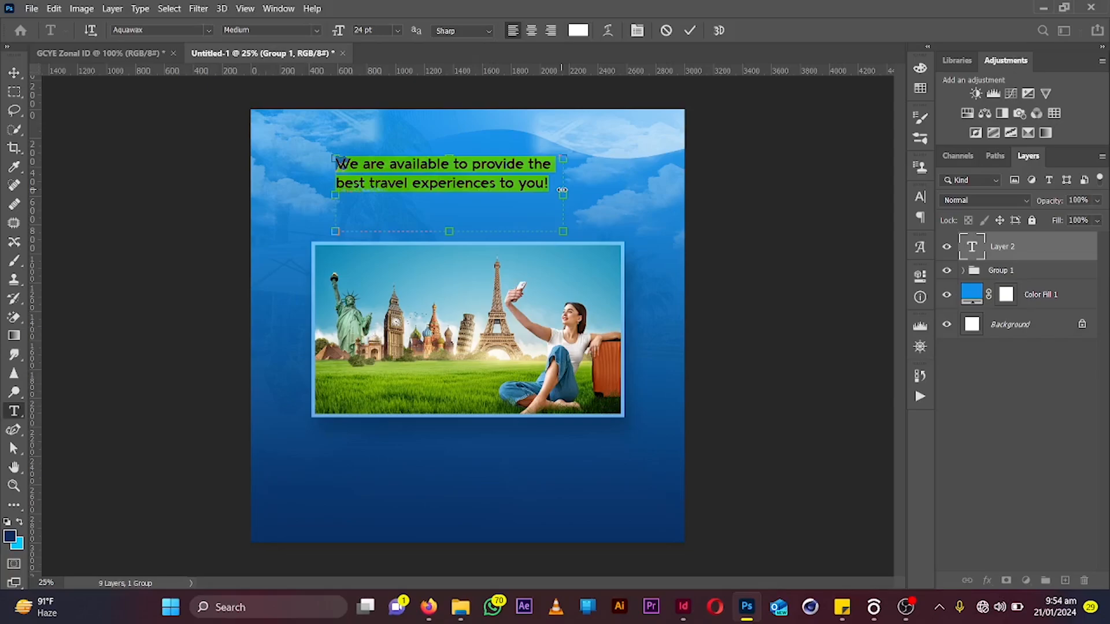
Convert the text to all caps, narrow the box again, and set the font style to Black
{"action": "key", "text": "ctrl+shift+k"}
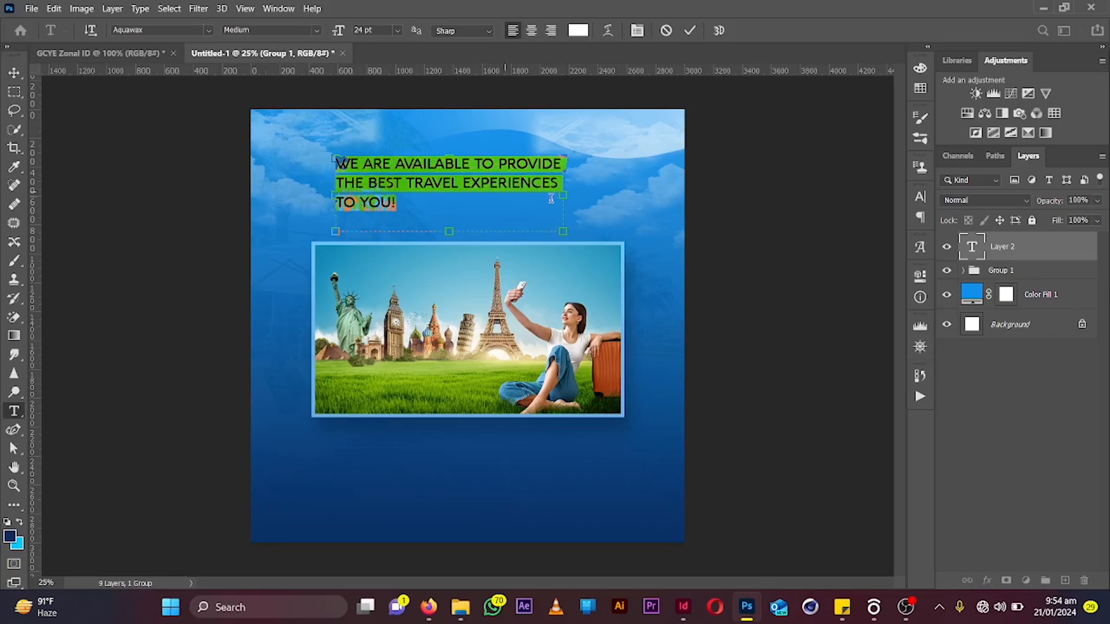
{"action": "left_click_drag", "start_coordinate": [563, 196], "coordinate": [533, 203]}
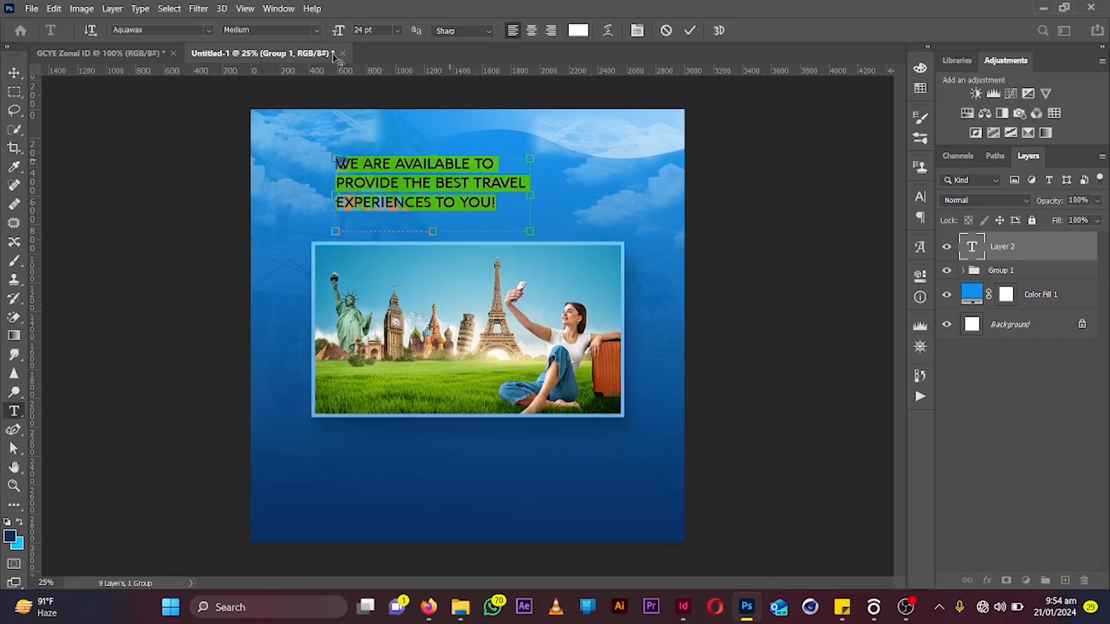
{"action": "left_click", "coordinate": [315, 30]}
{"action": "left_click", "coordinate": [300, 69]}
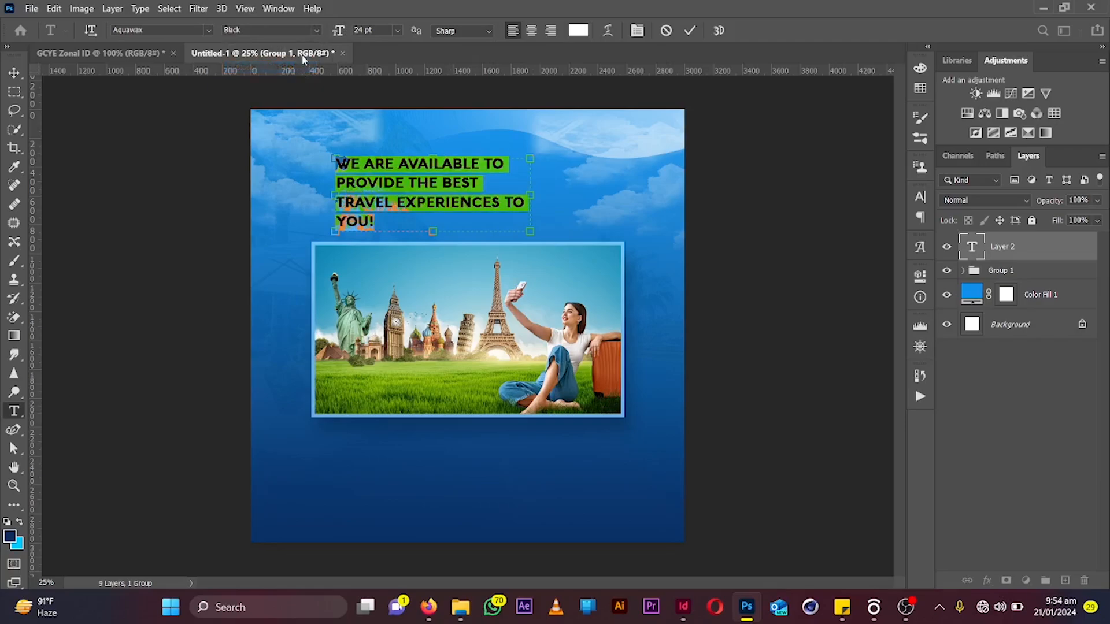
Widen the text box, centre-align the text, and rebreak the lines after "AVAILABLE TO" and "BEST TRAVEL"
{"action": "left_click_drag", "start_coordinate": [530, 194], "coordinate": [585, 189]}
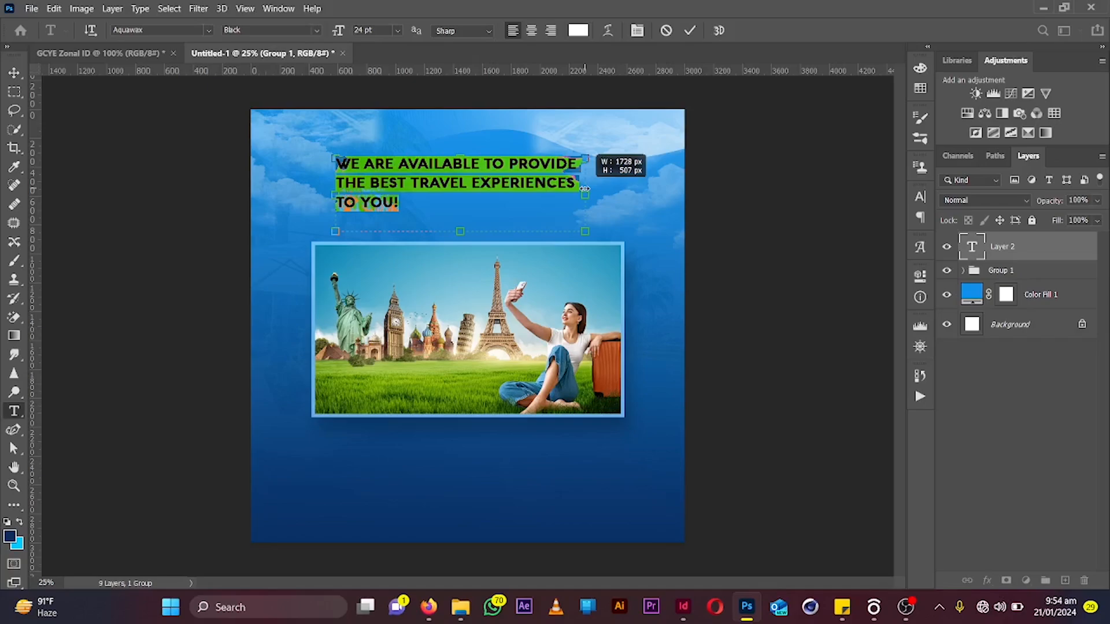
{"action": "left_click", "coordinate": [532, 29]}
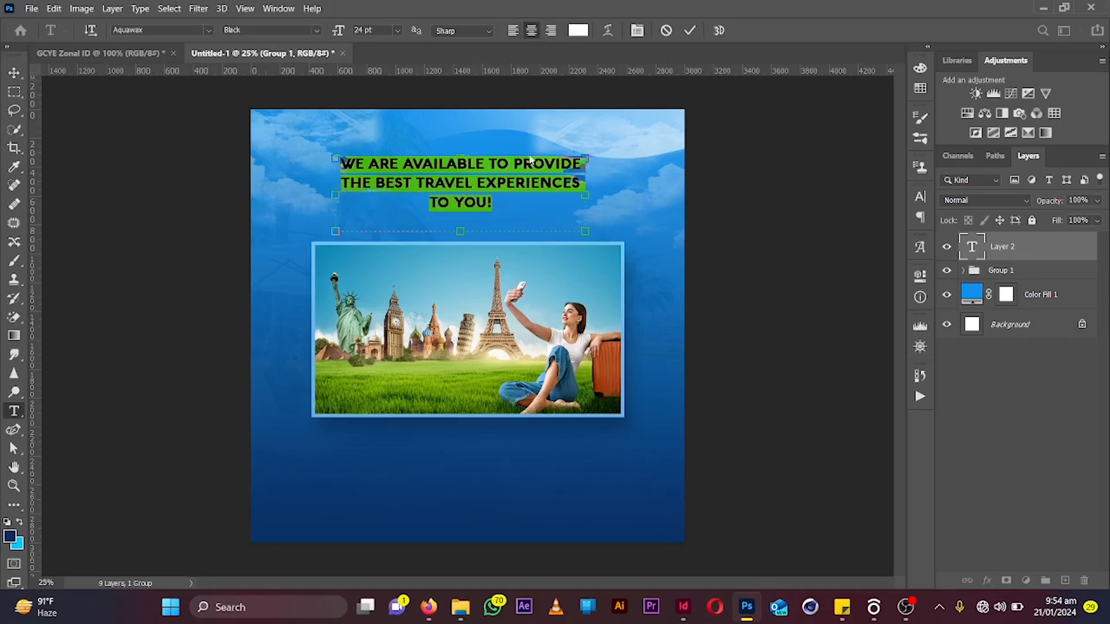
{"action": "left_click", "coordinate": [478, 182]}
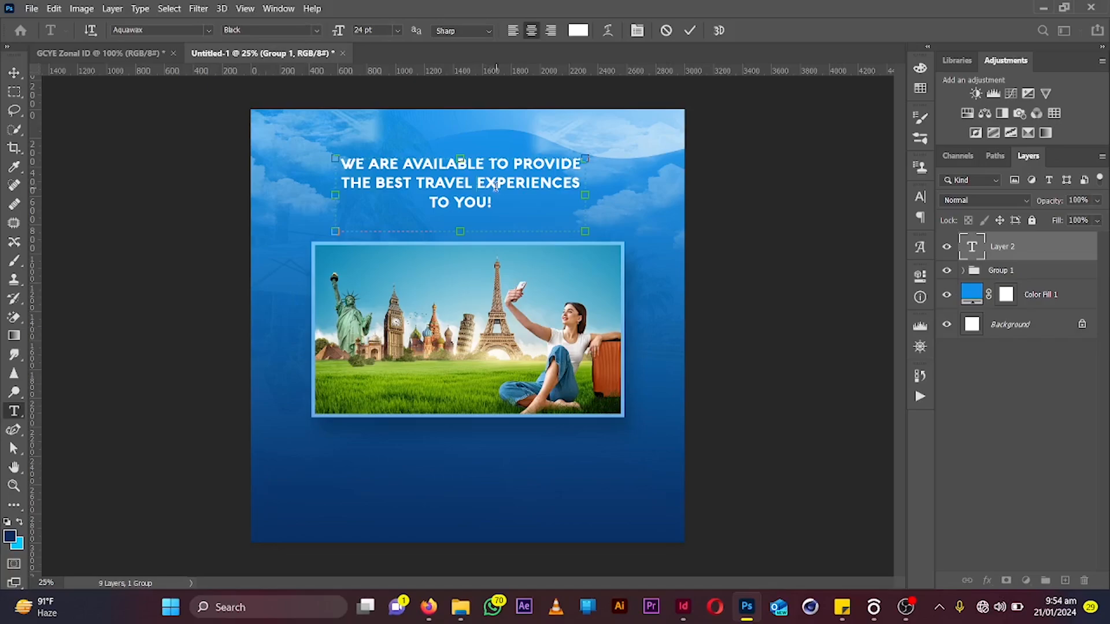
{"action": "key", "text": "BackSpace"}
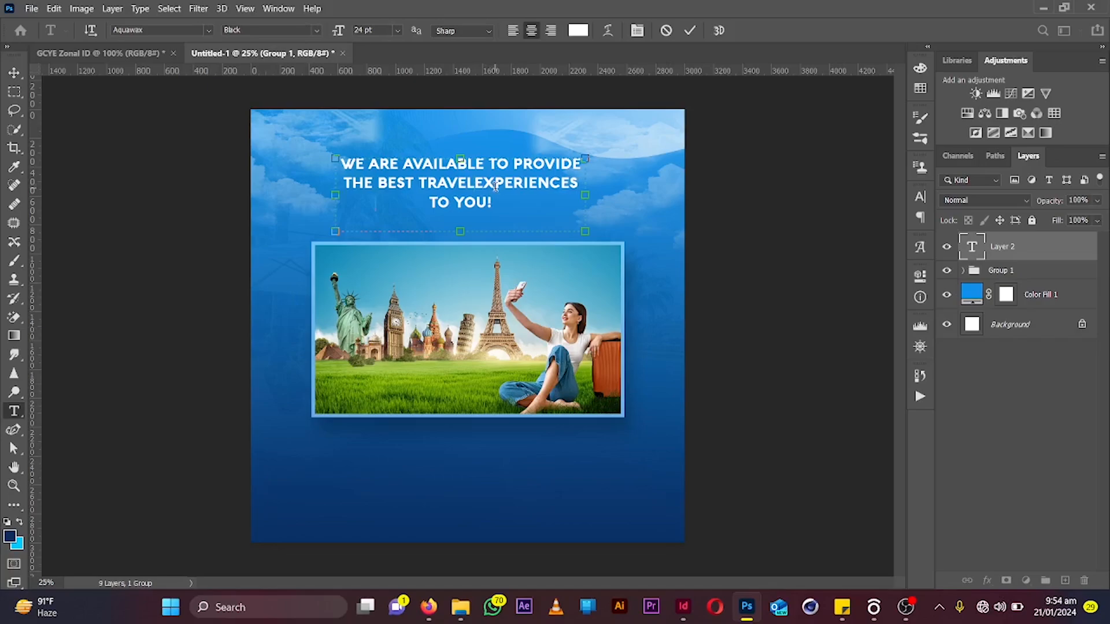
{"action": "key", "text": "Return"}
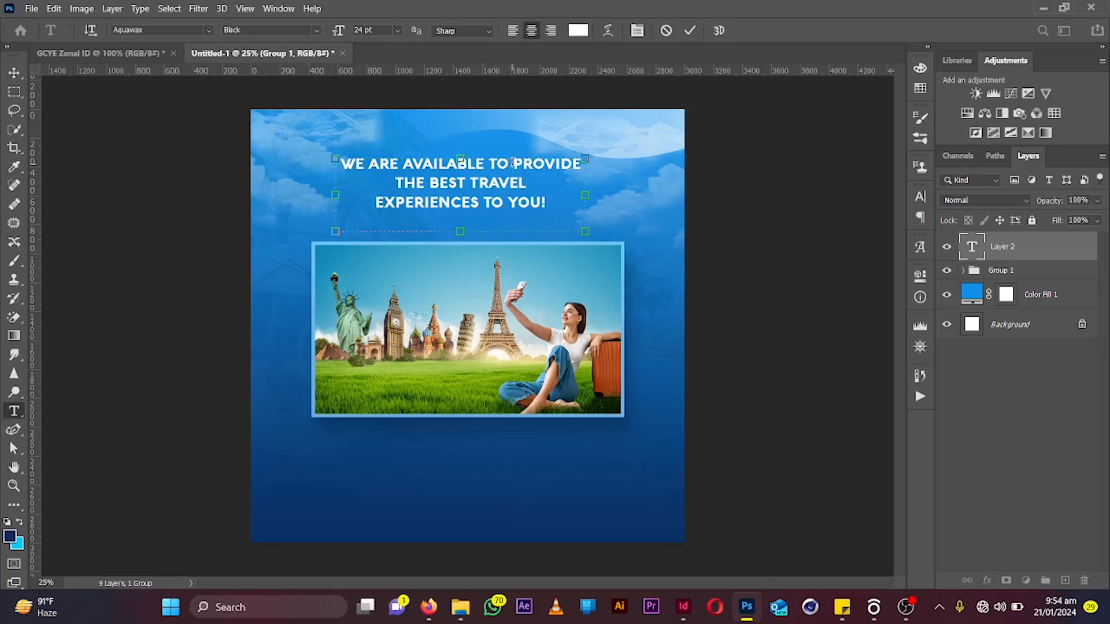
{"action": "key", "text": "BackSpace"}
{"action": "key", "text": "Return"}
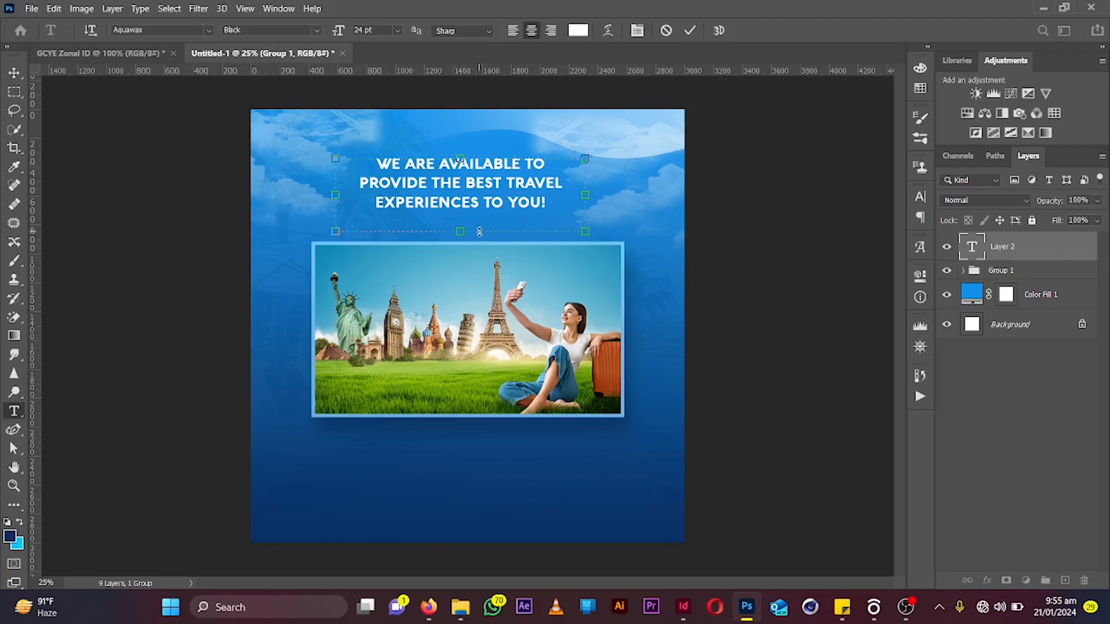
Tighten the line spacing of all the text, shrink the text box to fit, and commit the text
{"action": "key", "text": "ctrl+a"}
{"action": "key", "text": "alt+Up"}
{"action": "key", "text": "alt+Up"}
{"action": "key", "text": "alt+Up"}
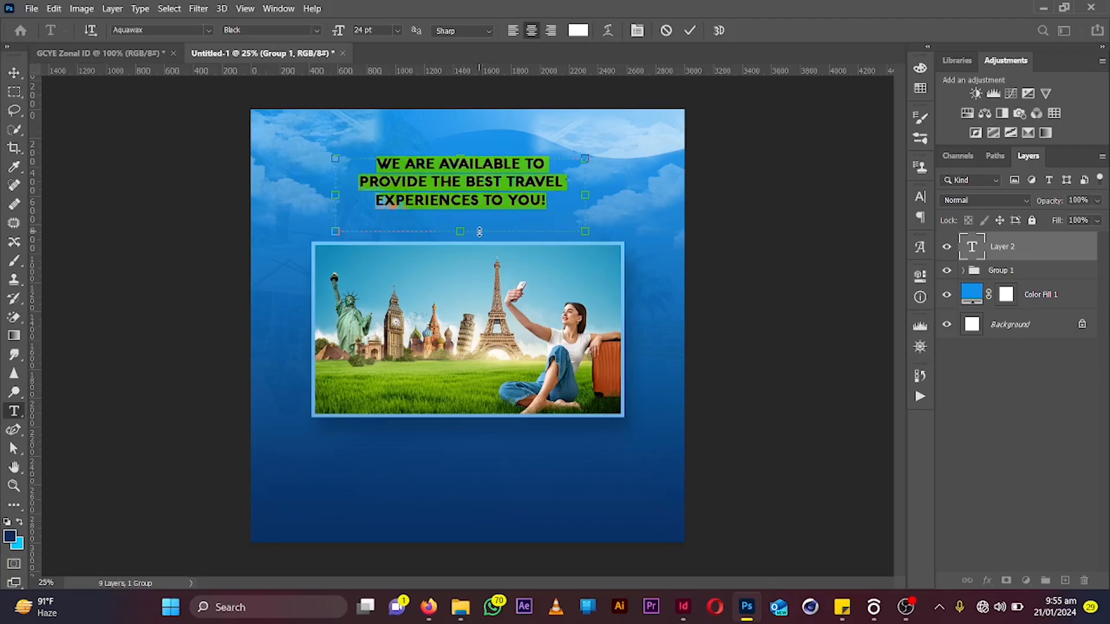
{"action": "left_click_drag", "start_coordinate": [479, 232], "coordinate": [479, 210]}
{"action": "left_click_drag", "start_coordinate": [589, 185], "coordinate": [544, 188]}
{"action": "left_click", "coordinate": [689, 30]}
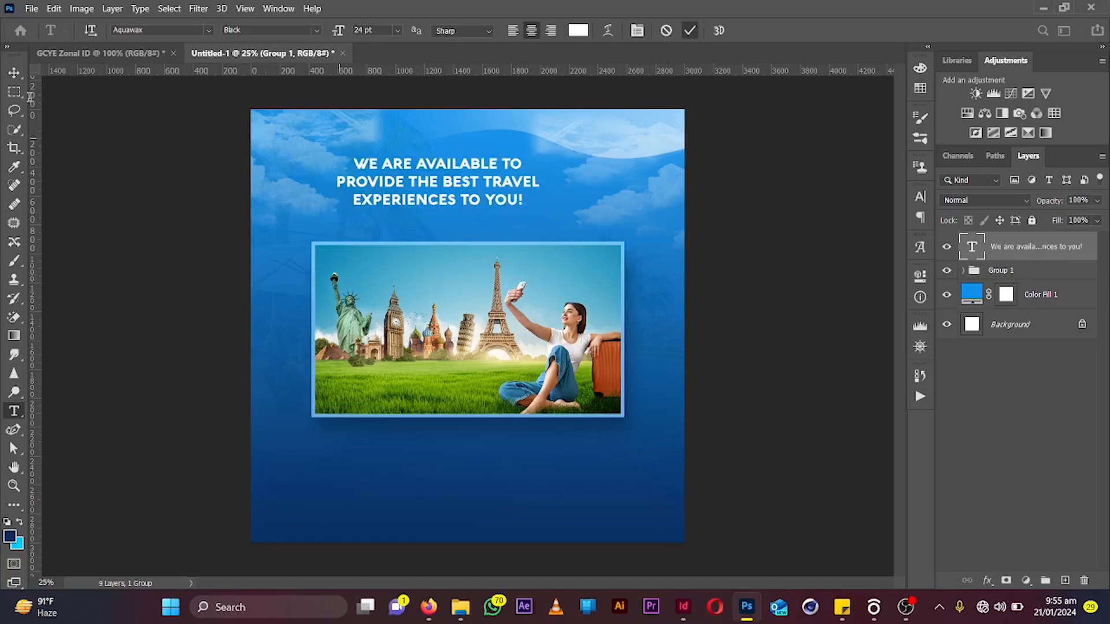
Enlarge the headline slightly, centre it horizontally on the canvas, and nudge it down
{"action": "left_click", "coordinate": [14, 72]}
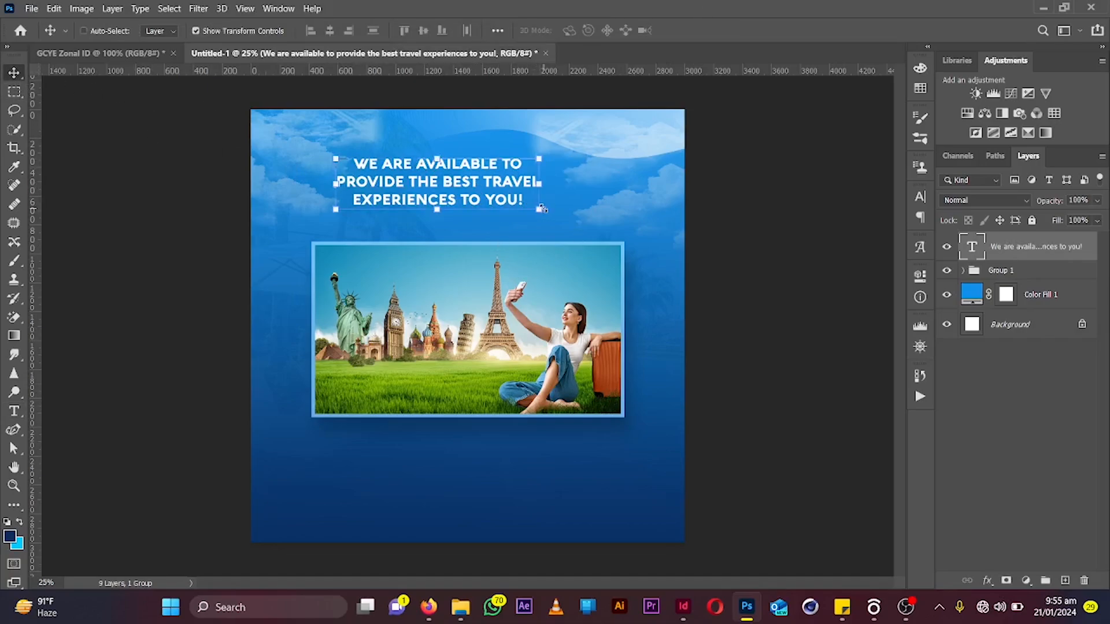
{"action": "left_click_drag", "start_coordinate": [571, 215], "coordinate": [608, 225]}
{"action": "left_click", "coordinate": [715, 32]}
{"action": "key", "text": "ctrl+a"}
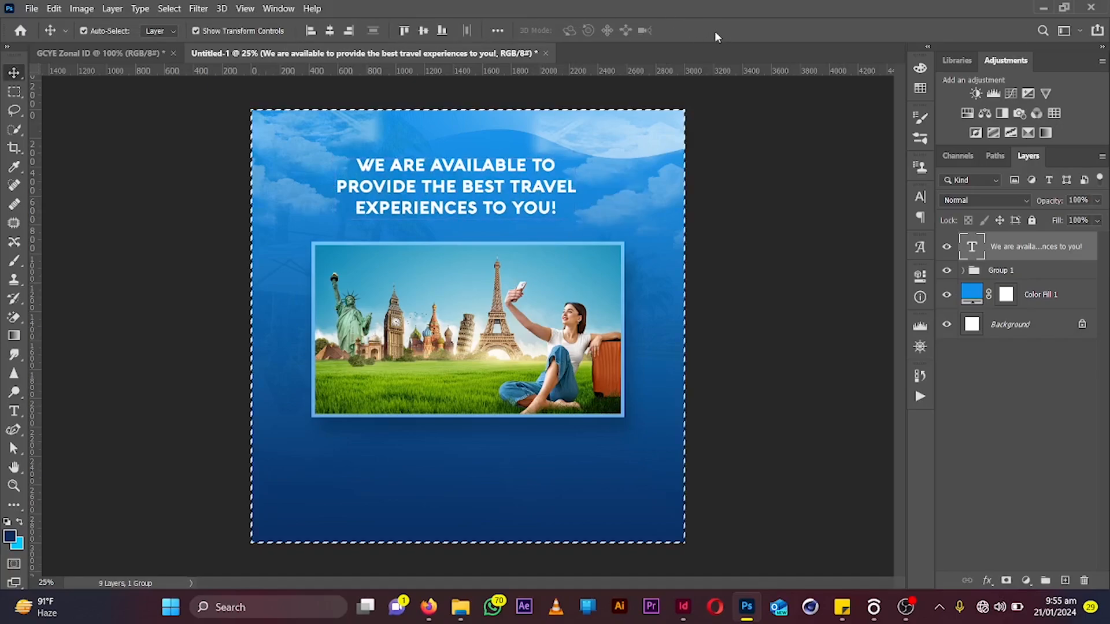
{"action": "left_click", "coordinate": [329, 31]}
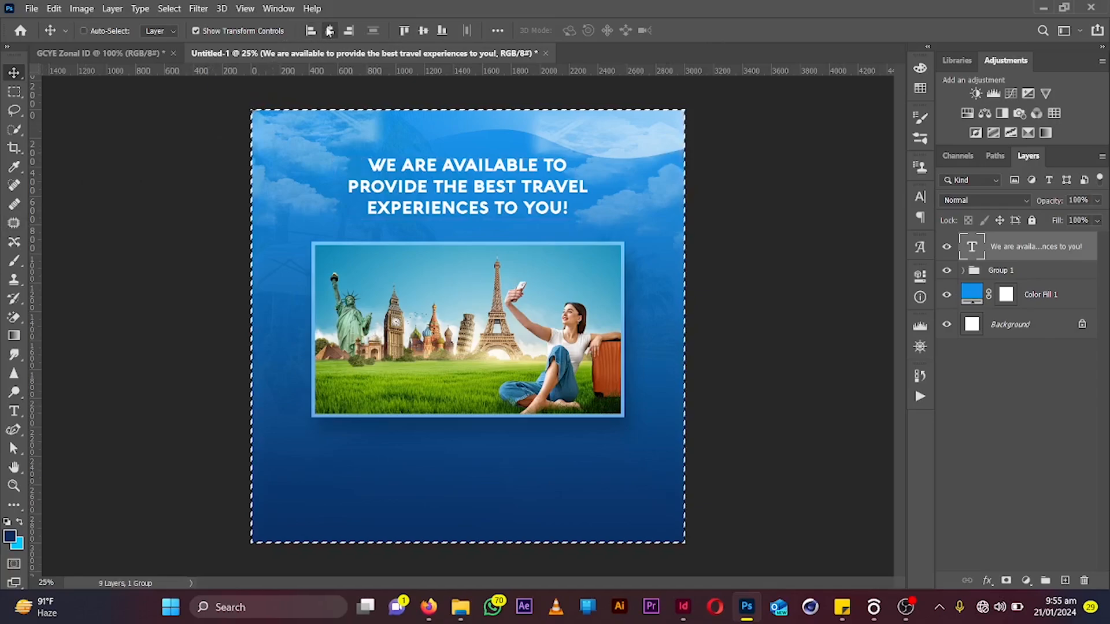
{"action": "key", "text": "ctrl+d"}
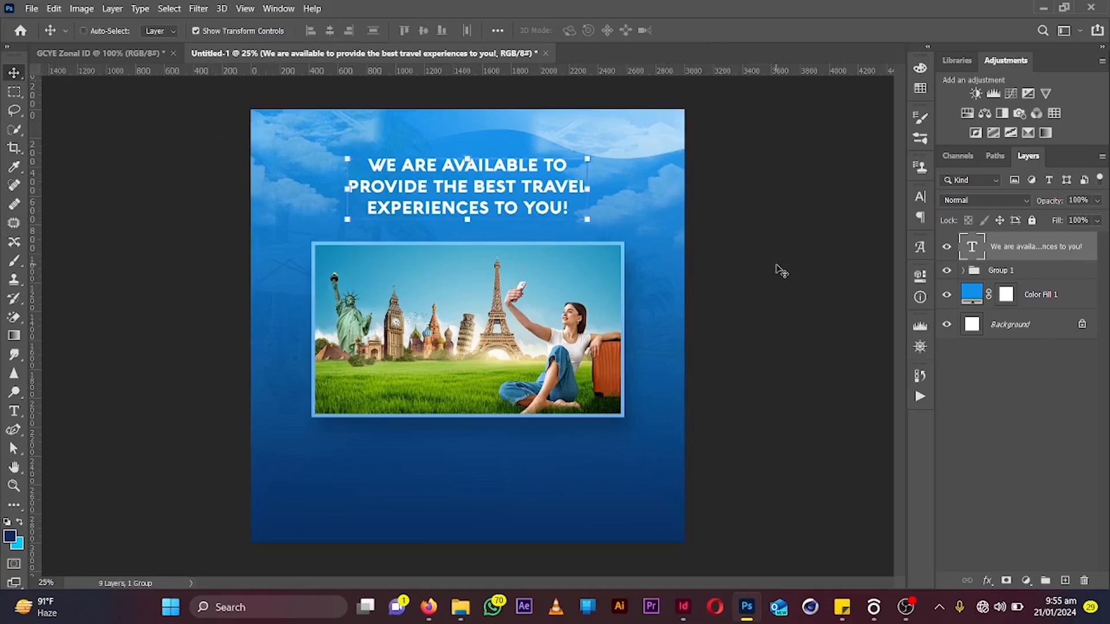
{"action": "key", "text": "shift+Down"}
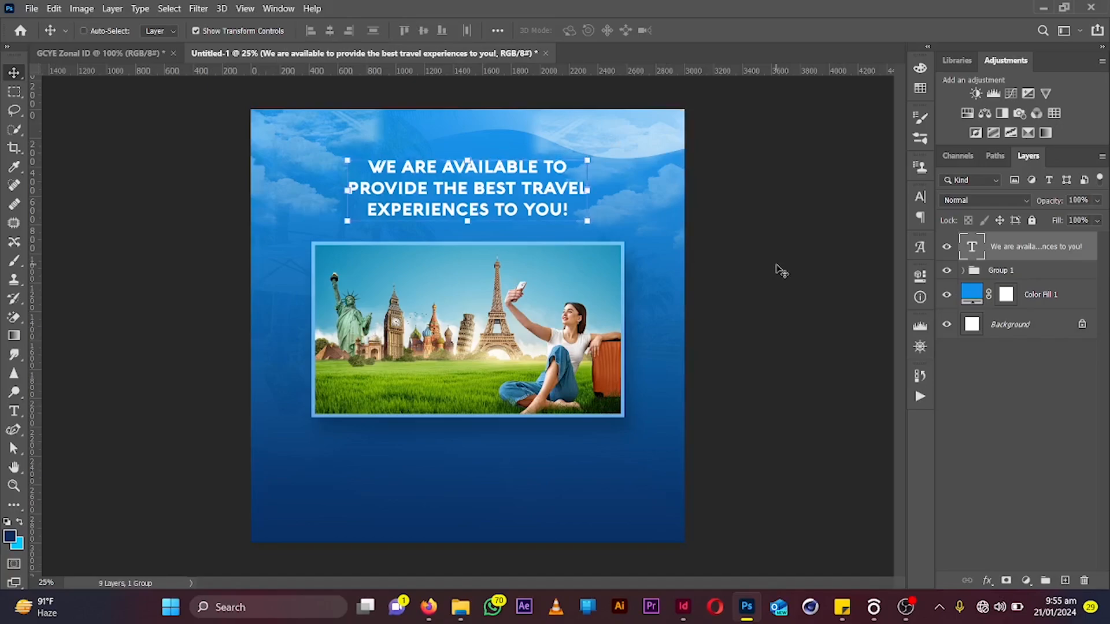
Set the hammocks photo layer's fill to 93%
{"action": "left_click", "coordinate": [962, 272]}
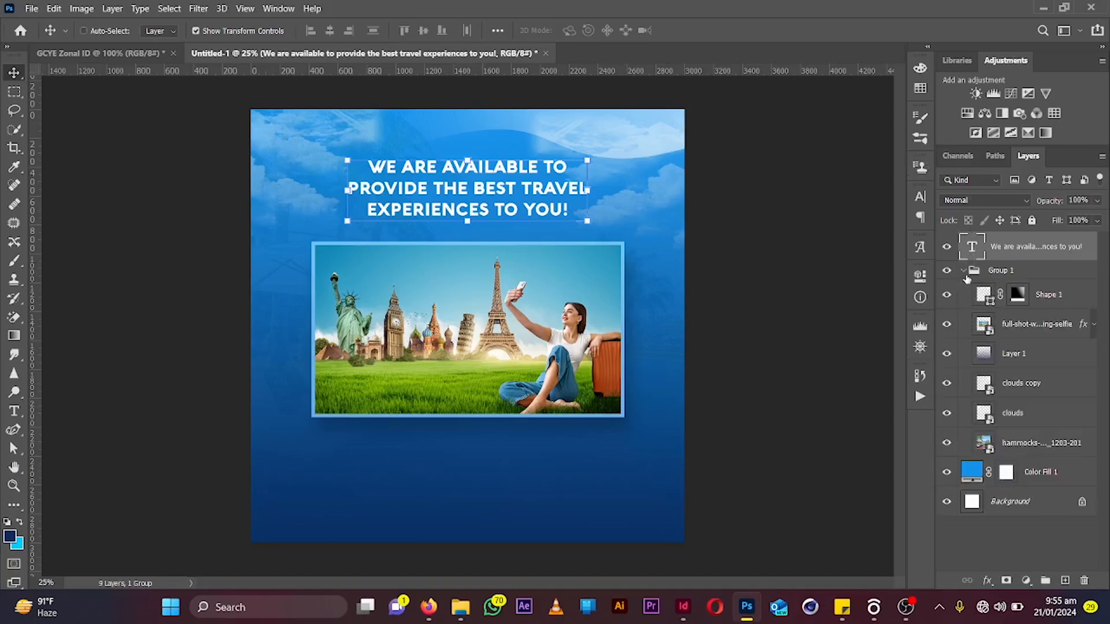
{"action": "left_click", "coordinate": [1023, 445]}
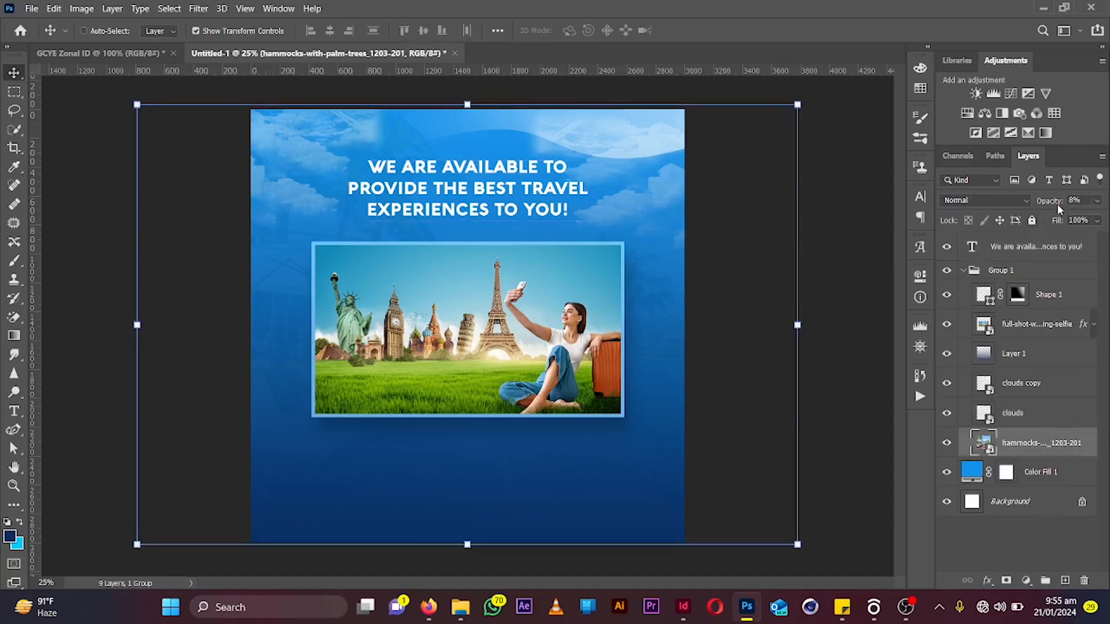
{"action": "left_click", "coordinate": [1055, 221]}
{"action": "left_click_drag", "start_coordinate": [1054, 221], "coordinate": [1049, 223]}
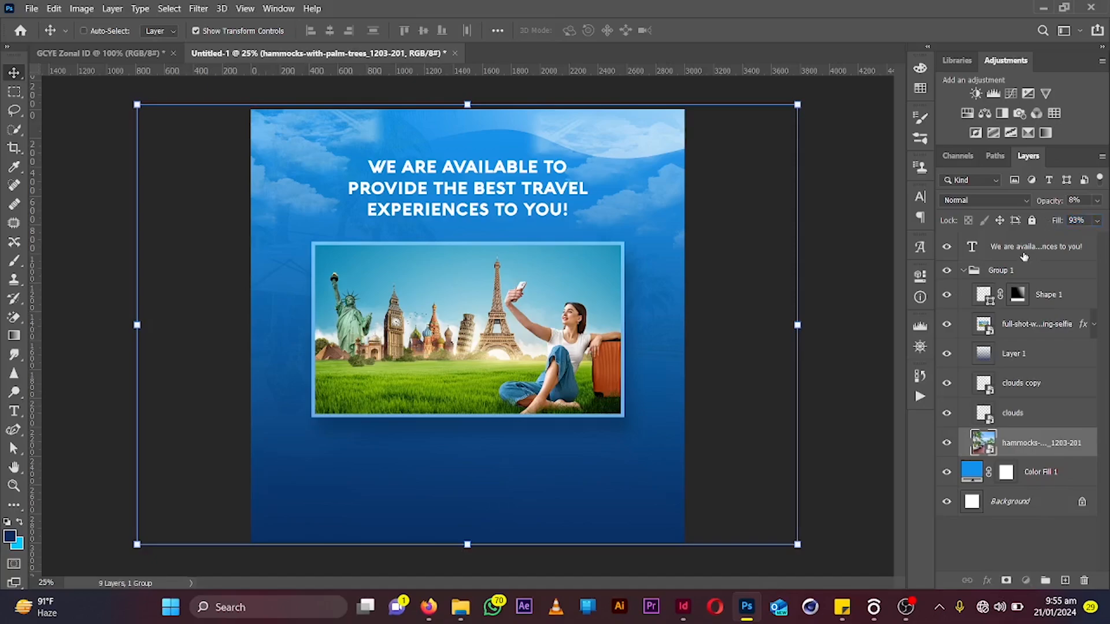
Add a drop shadow to the headline layer with 71% opacity and 13 px distance
{"action": "left_click", "coordinate": [1027, 257]}
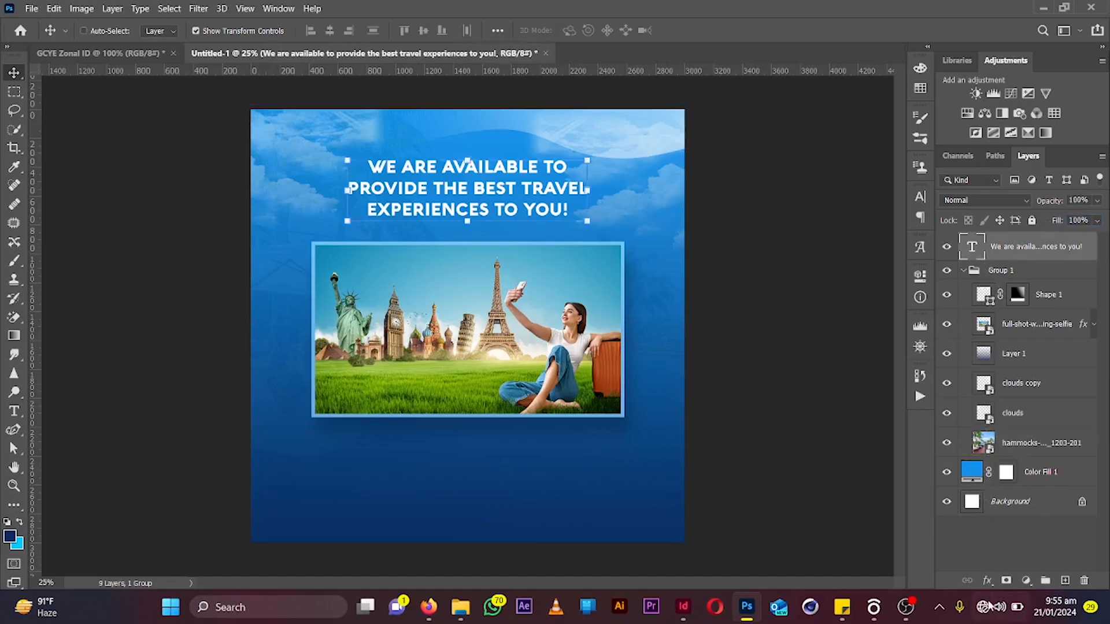
{"action": "left_click", "coordinate": [988, 580]}
{"action": "left_click", "coordinate": [1002, 571]}
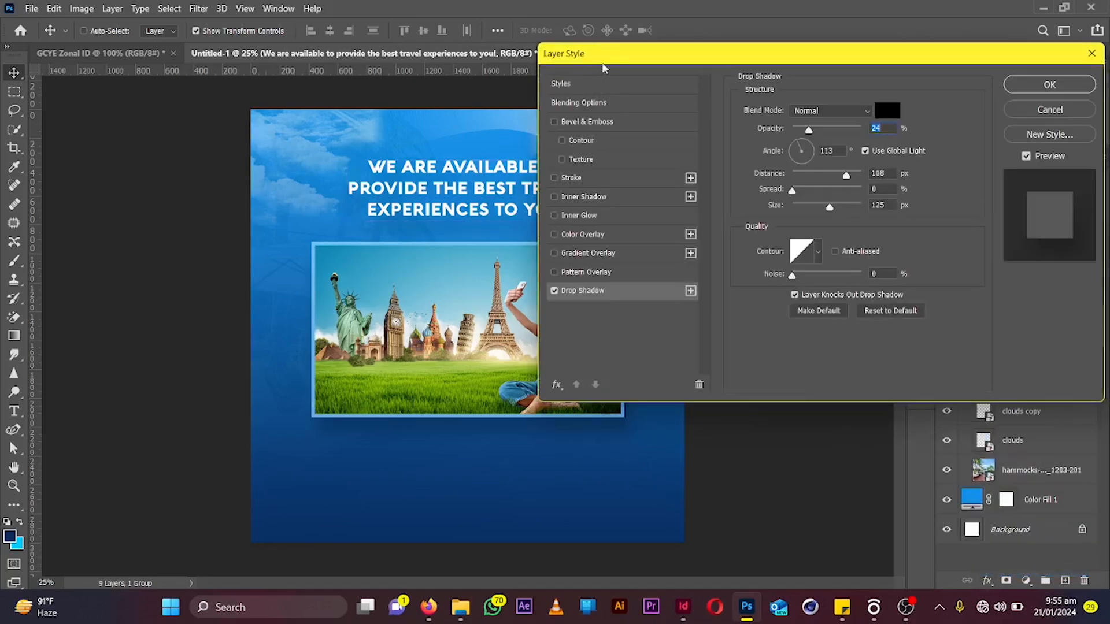
{"action": "left_click_drag", "start_coordinate": [980, 187], "coordinate": [957, 156]}
{"action": "left_click_drag", "start_coordinate": [959, 108], "coordinate": [991, 108]}
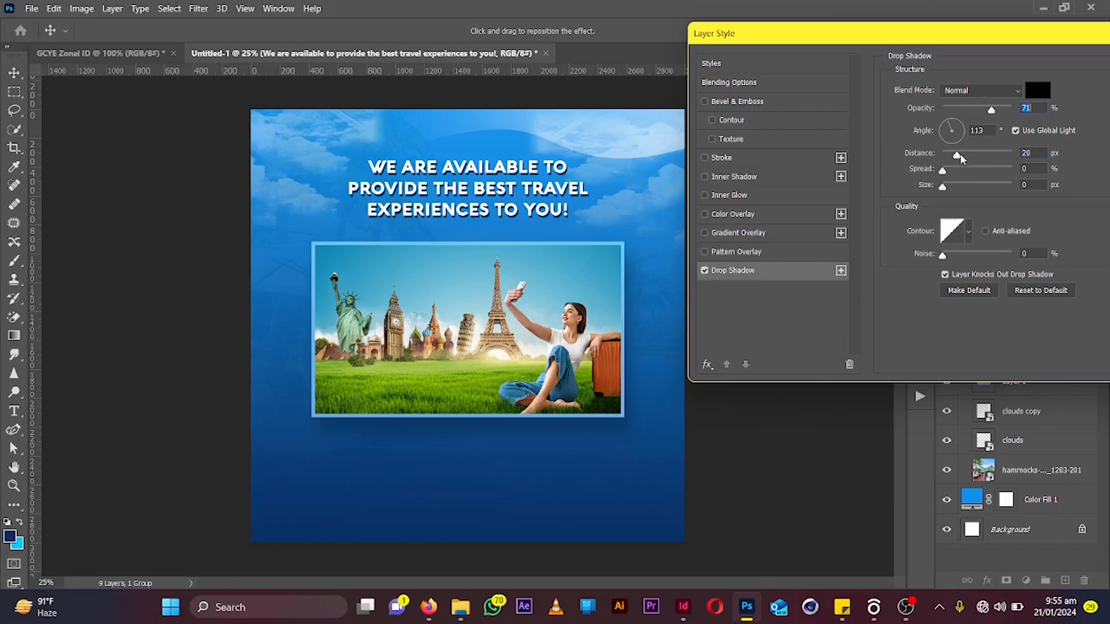
{"action": "left_click_drag", "start_coordinate": [958, 161], "coordinate": [953, 162]}
{"action": "key", "text": "Return"}
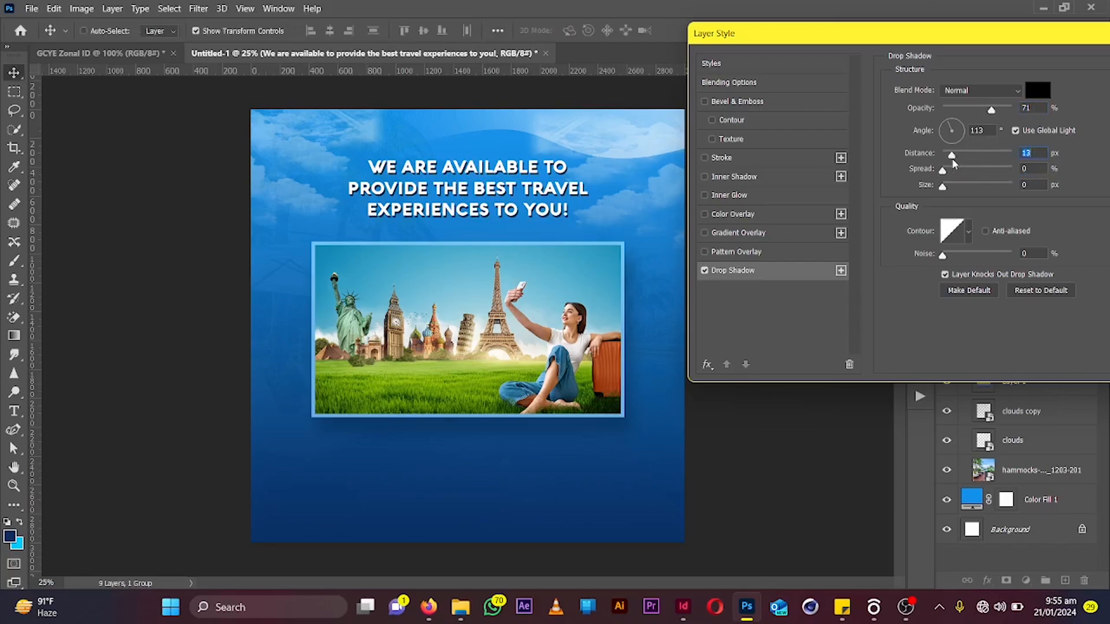
Nudge the headline down slightly and lower the opacity of its drop shadow a little
{"action": "key", "text": "shift+Down"}
{"action": "key", "text": "shift+Down"}
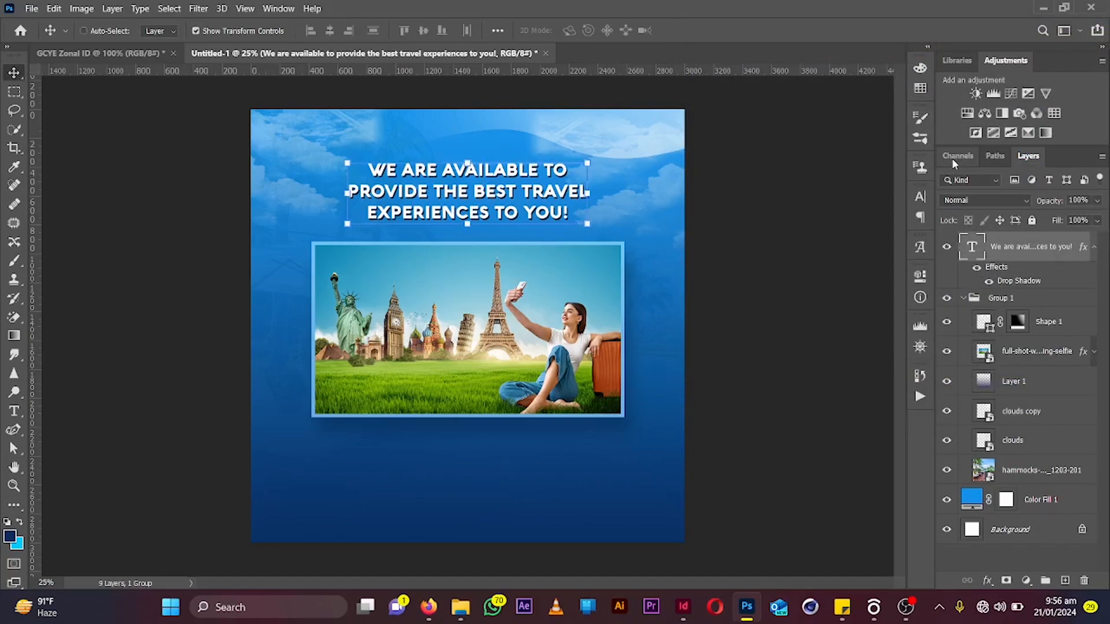
{"action": "double_click", "coordinate": [1038, 282]}
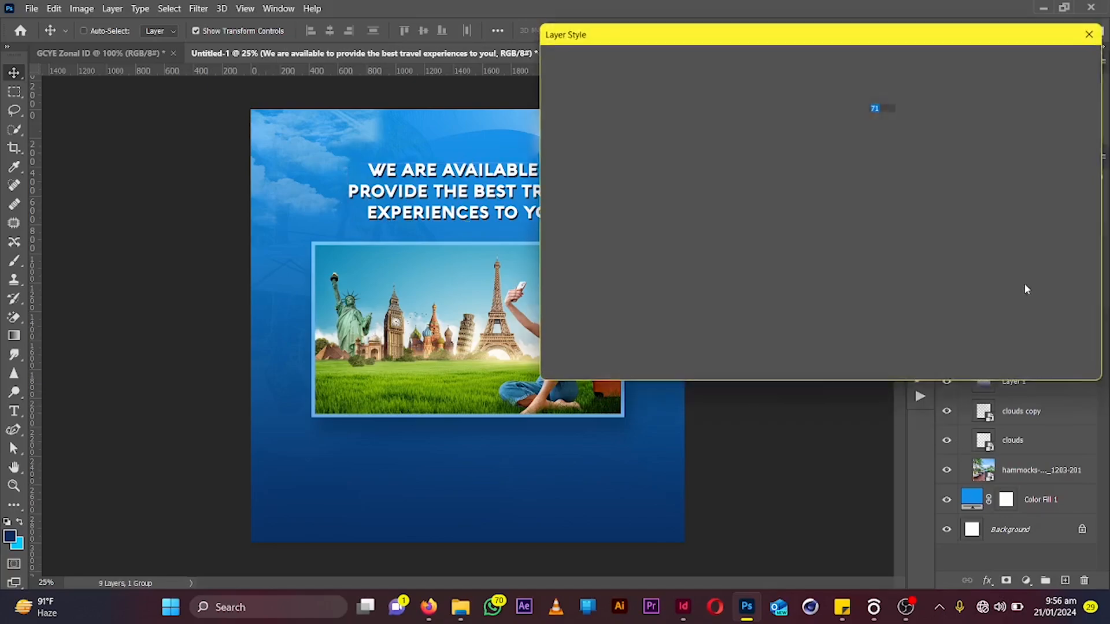
{"action": "left_click_drag", "start_coordinate": [840, 109], "coordinate": [827, 110]}
{"action": "left_click", "coordinate": [1028, 68]}
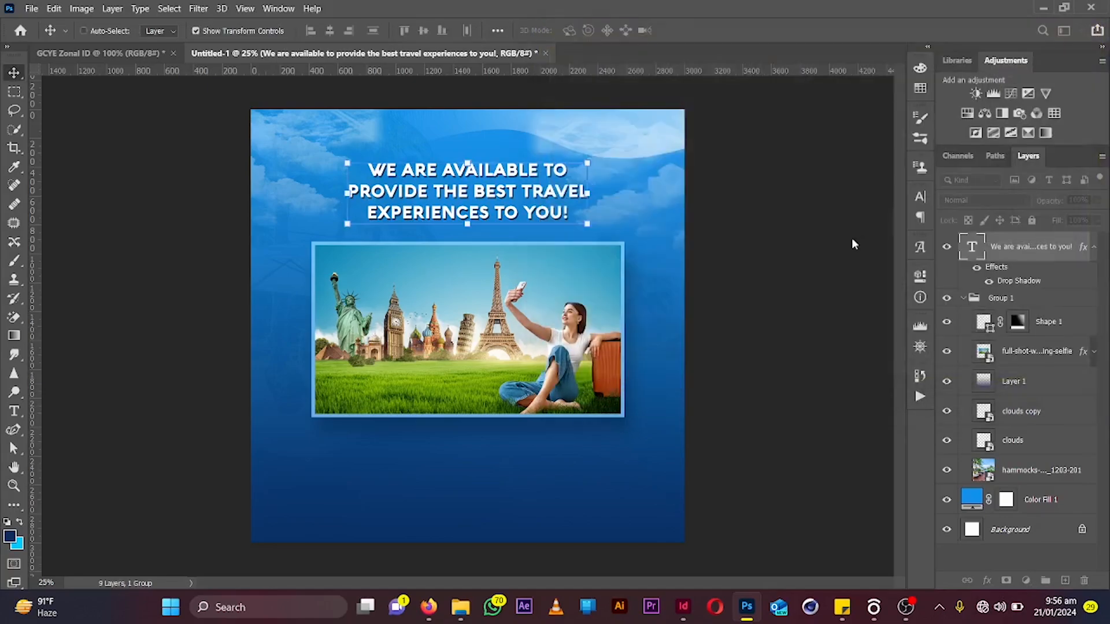
Create a paragraph text box below the photo reading "WE CAN HELP PLAN YOUR HASSLE FREE & MEMORABLE TRIPS TO DOMESTIC OR INTERNATIONAL DESTINATIONS!"
{"action": "key", "text": "ctrl+plus"}
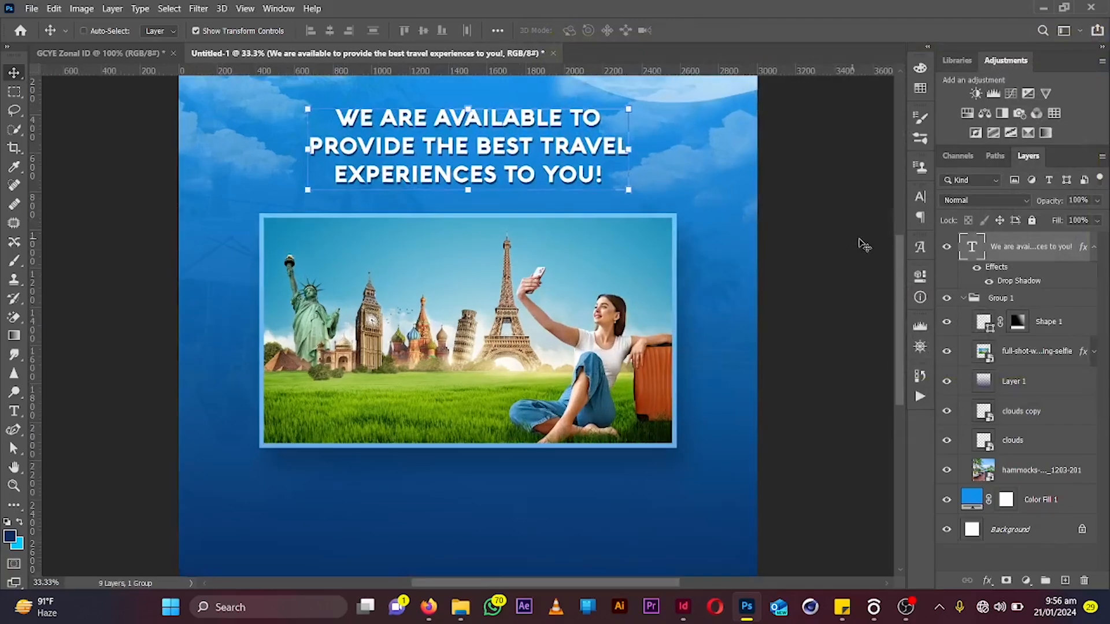
{"action": "left_click_drag", "start_coordinate": [898, 248], "coordinate": [902, 303]}
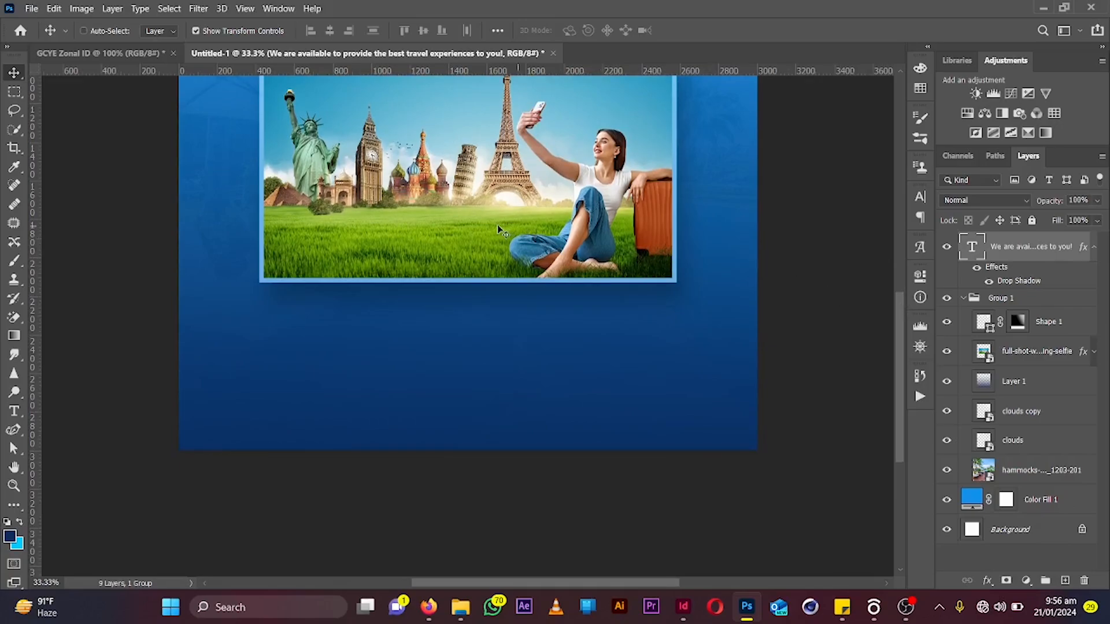
{"action": "left_click", "coordinate": [1093, 248]}
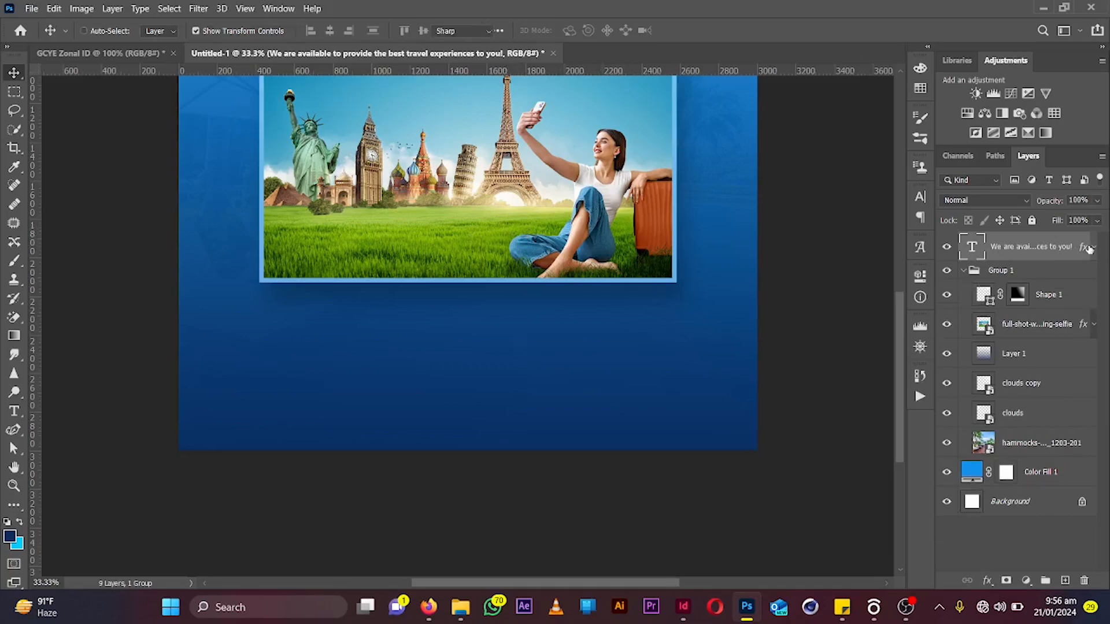
{"action": "key", "text": "t"}
{"action": "left_click", "coordinate": [260, 325]}
{"action": "left_click_drag", "start_coordinate": [259, 328], "coordinate": [726, 418]}
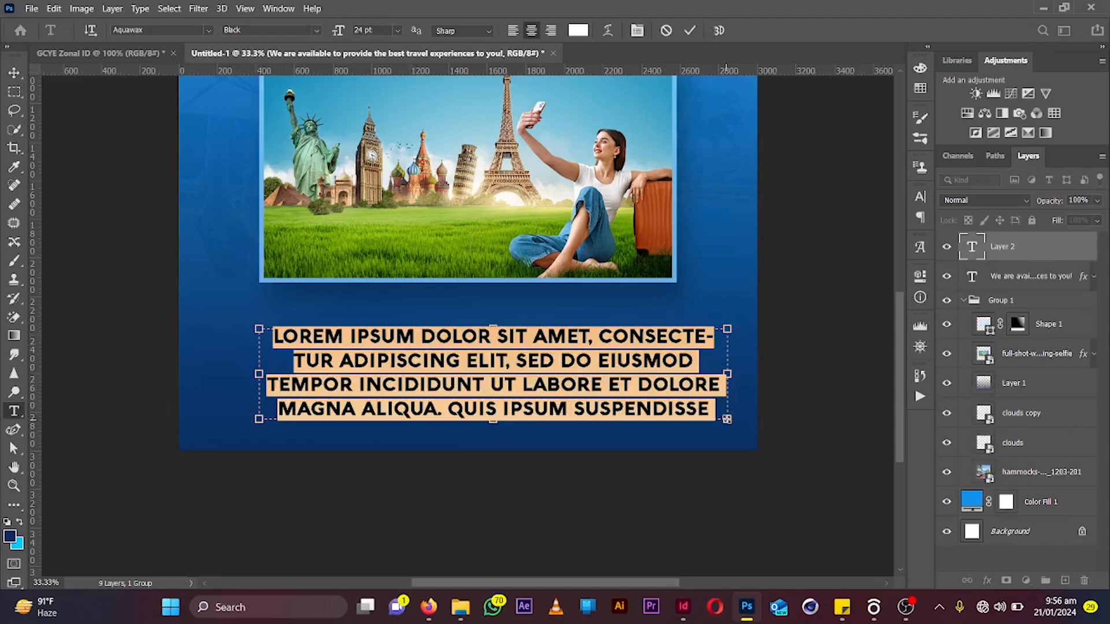
{"action": "type", "text": "WE CA"}
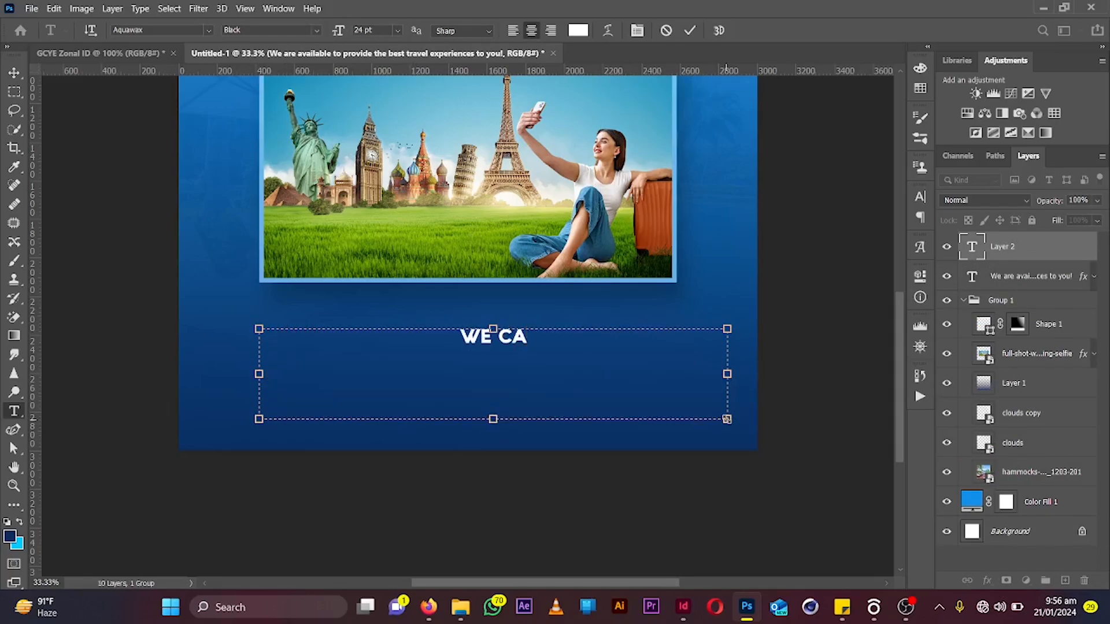
{"action": "type", "text": "N"}
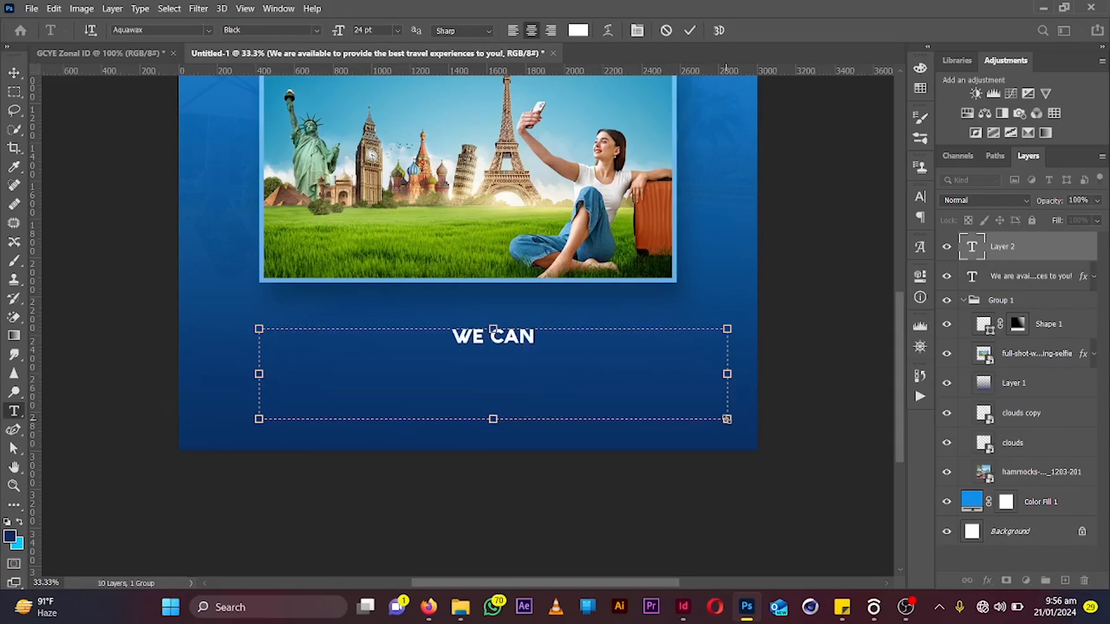
{"action": "type", "text": " HEPL"}
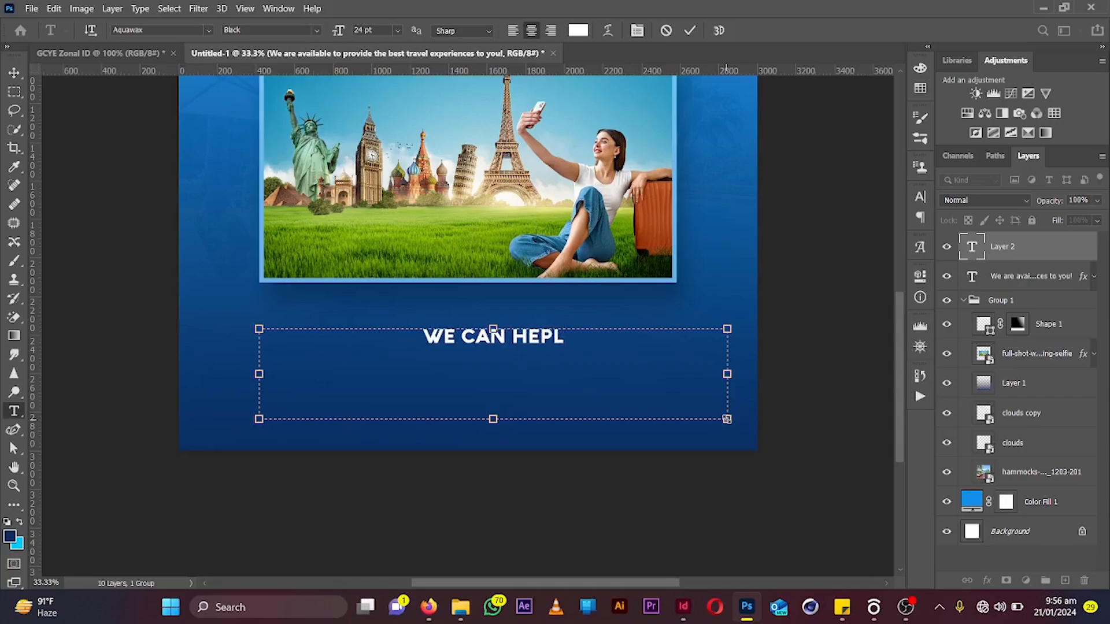
{"action": "key", "text": "BackSpace"}
{"action": "key", "text": "BackSpace"}
{"action": "type", "text": "LP P"}
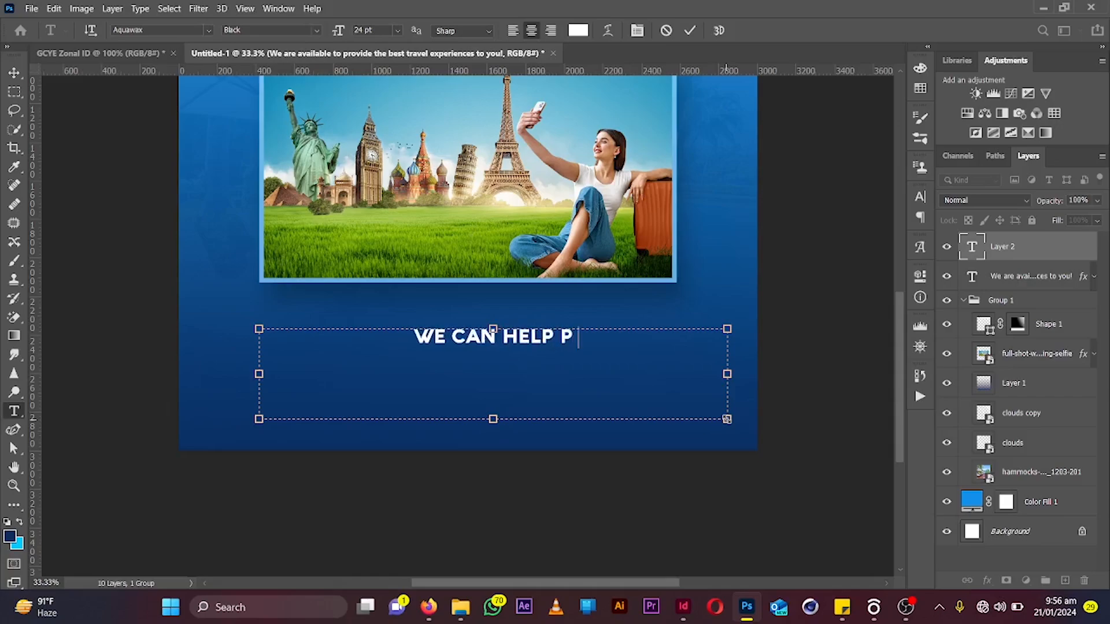
{"action": "type", "text": "LAN"}
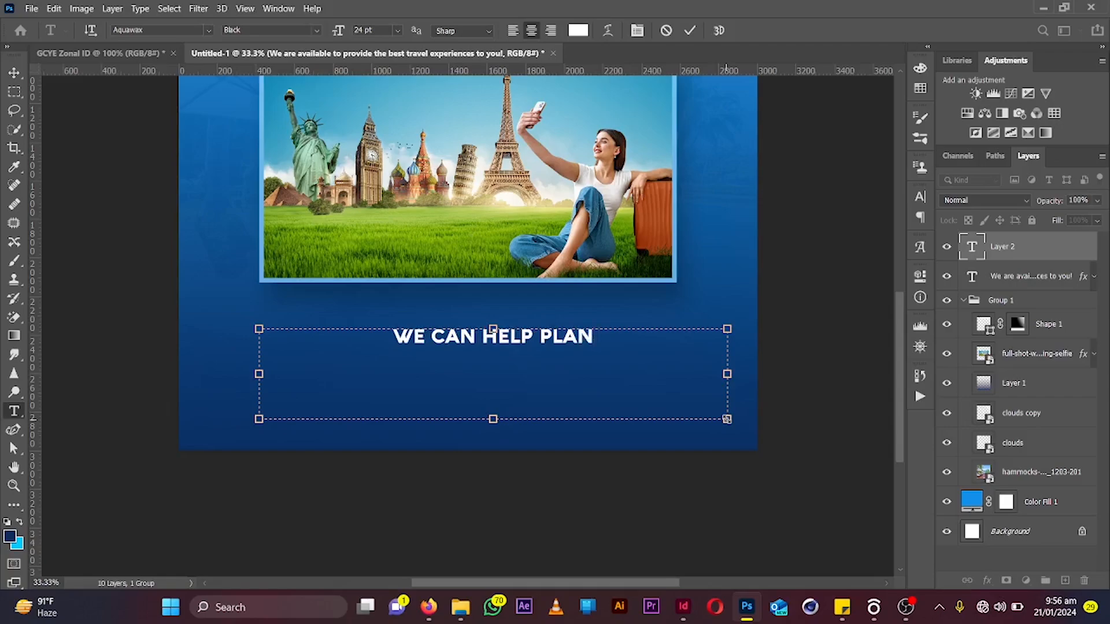
{"action": "type", "text": " YOUR H"}
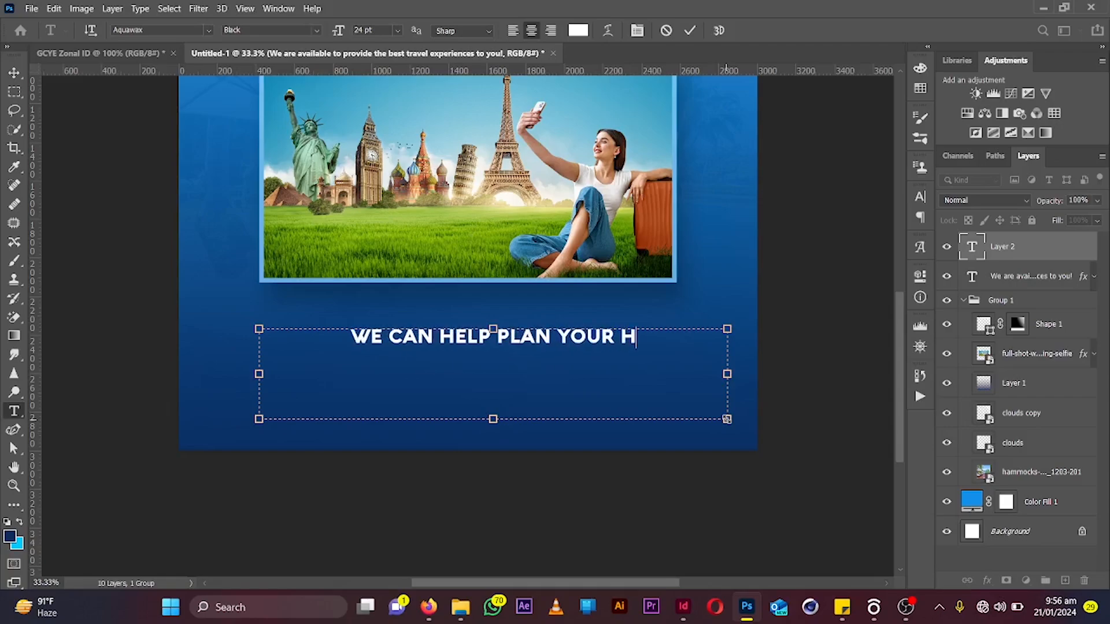
{"action": "type", "text": "ASSLE "}
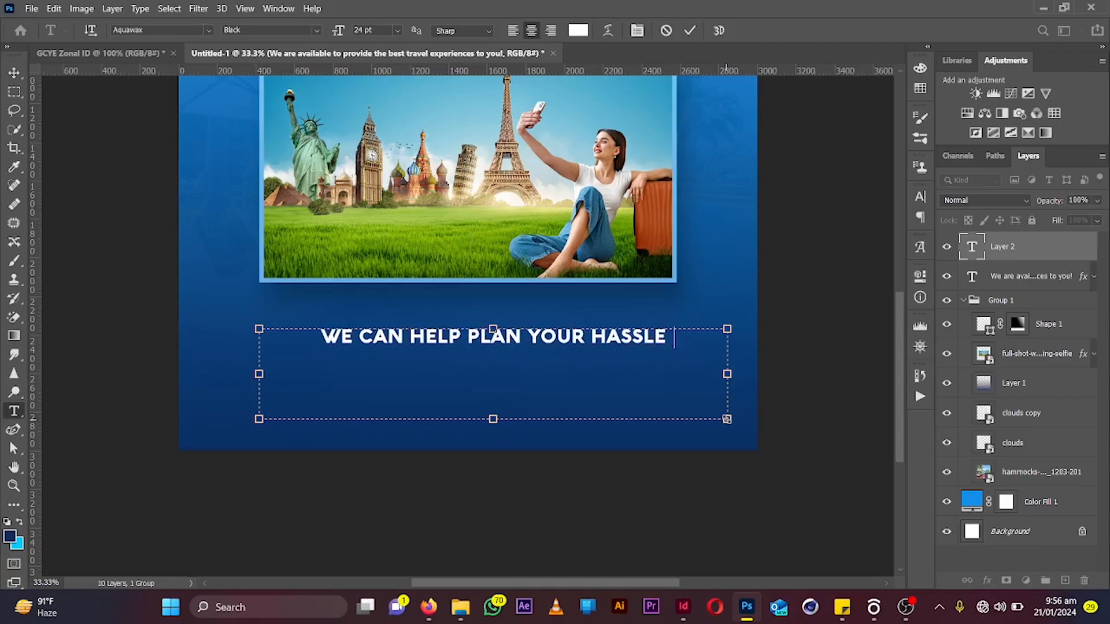
{"action": "type", "text": "F REE"}
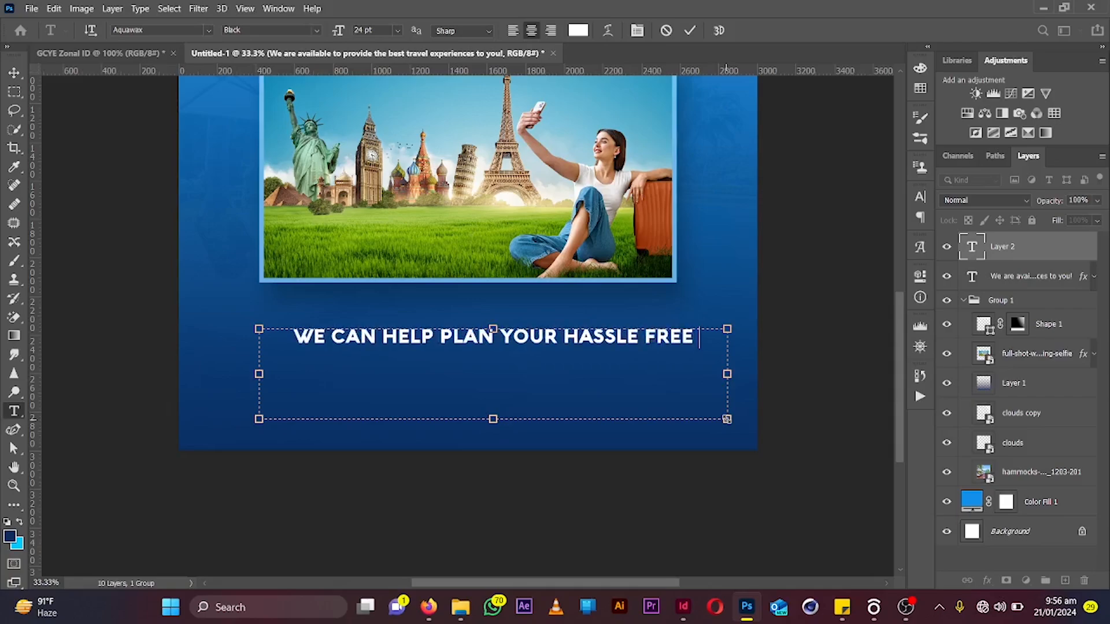
{"action": "type", "text": " & M"}
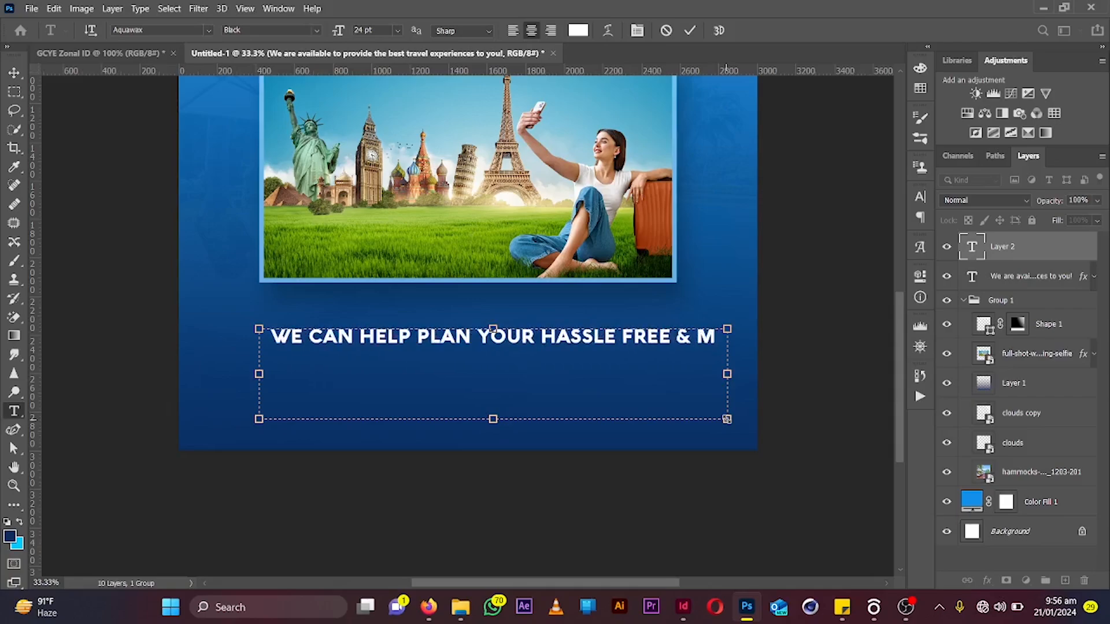
{"action": "type", "text": "EMORABLE"}
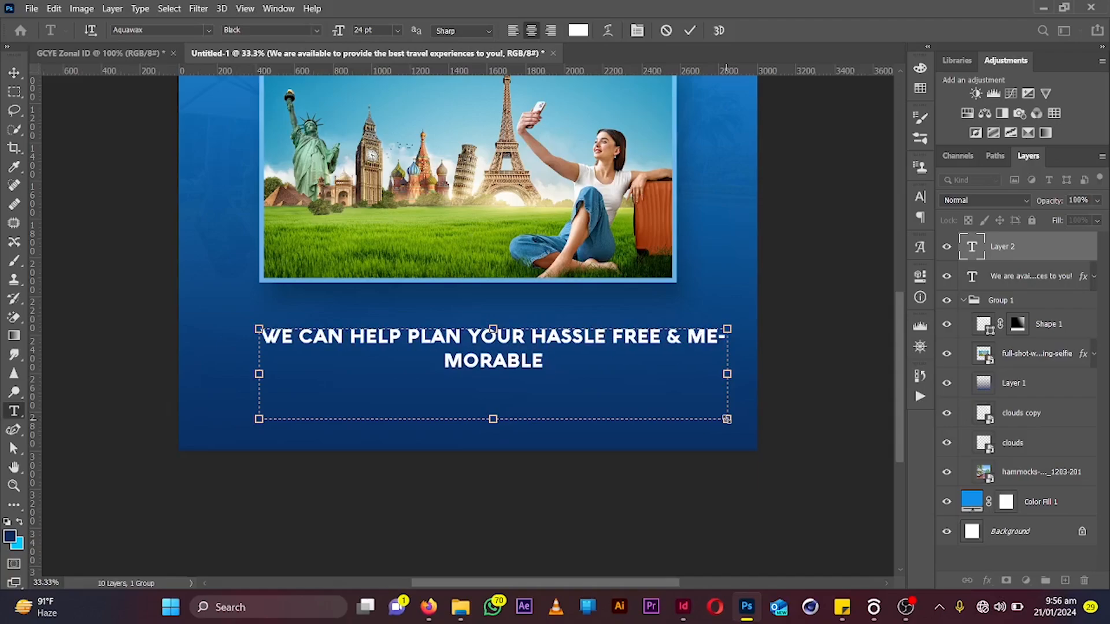
{"action": "type", "text": " TRIPS"}
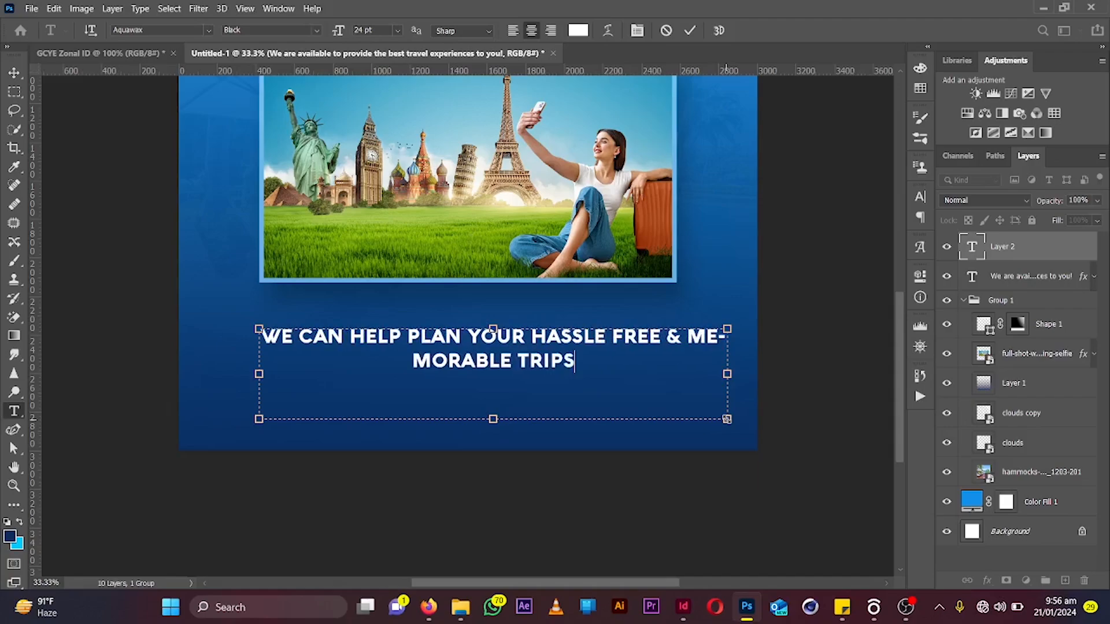
{"action": "type", "text": " TO"}
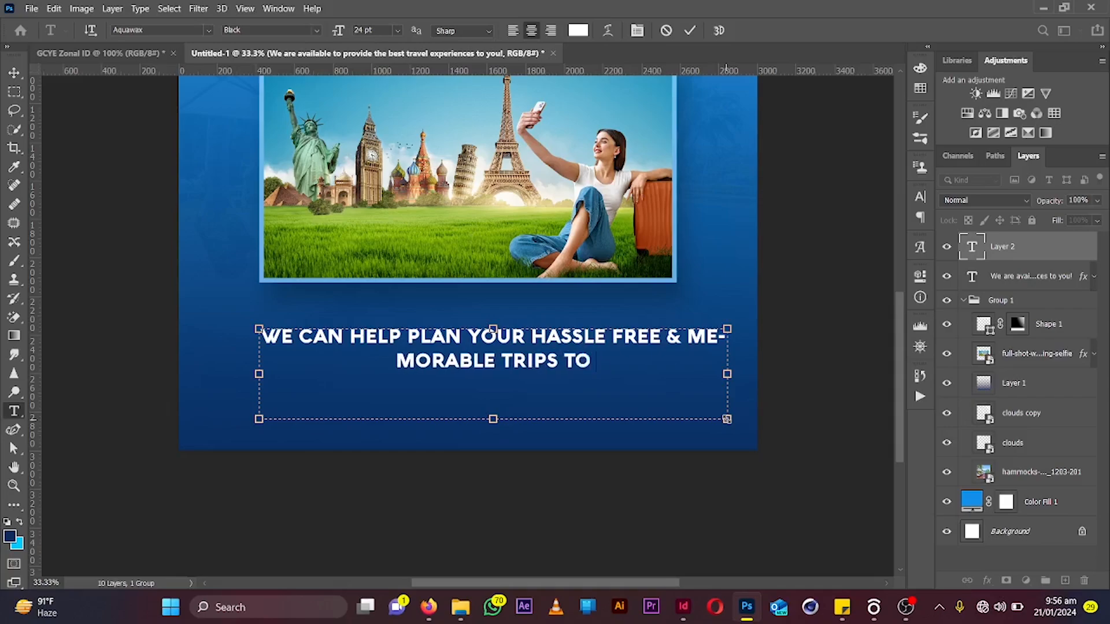
{"action": "type", "text": " DOMEST"}
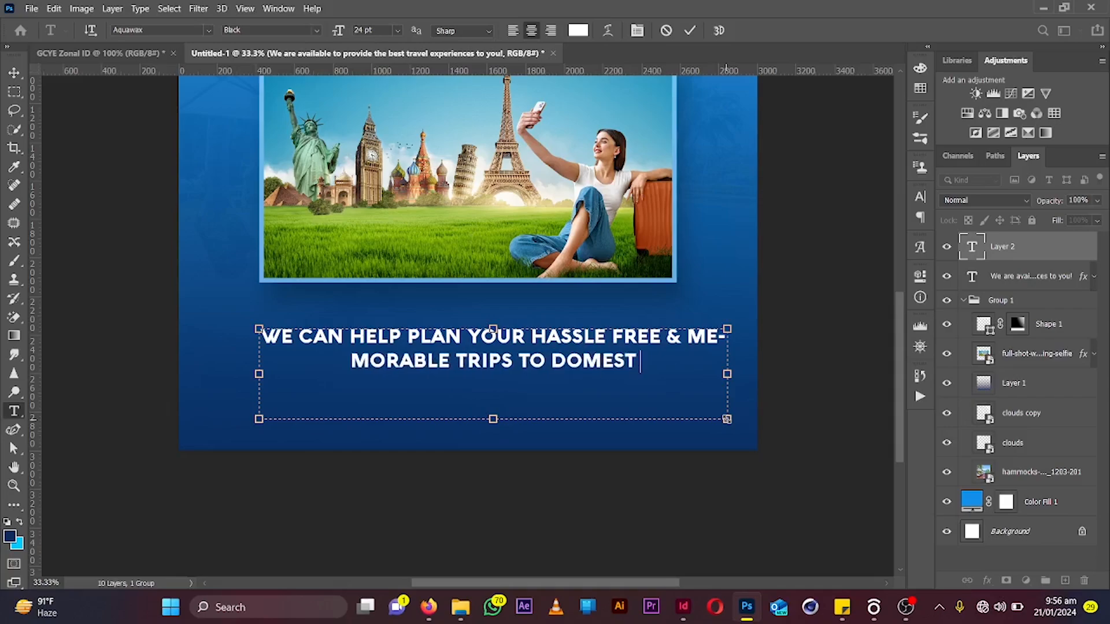
{"action": "type", "text": "IC"}
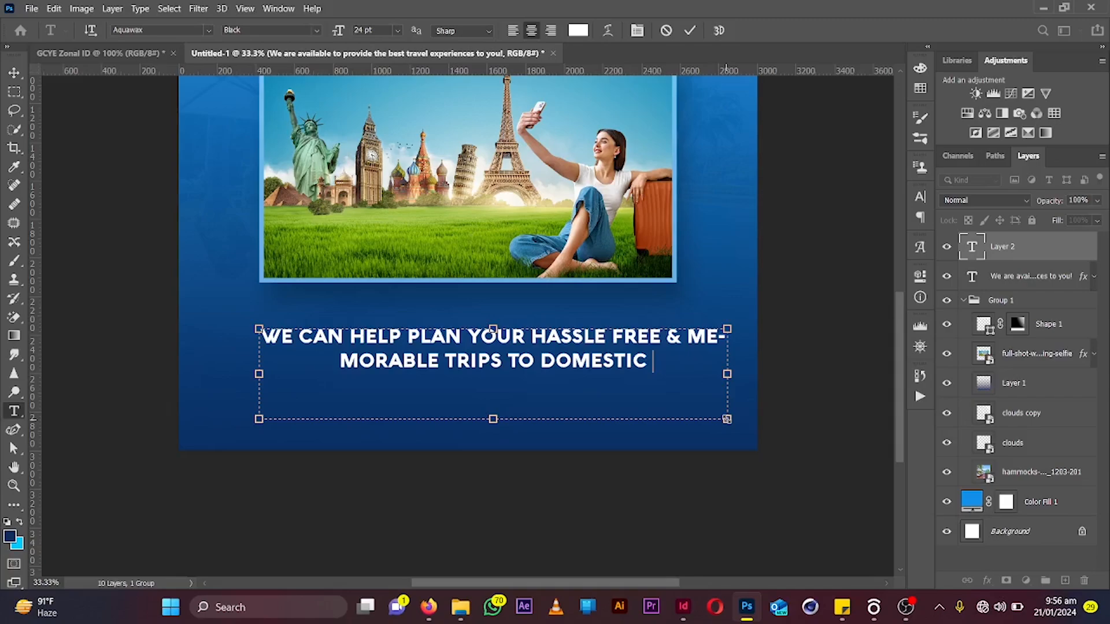
{"action": "type", "text": " OR"}
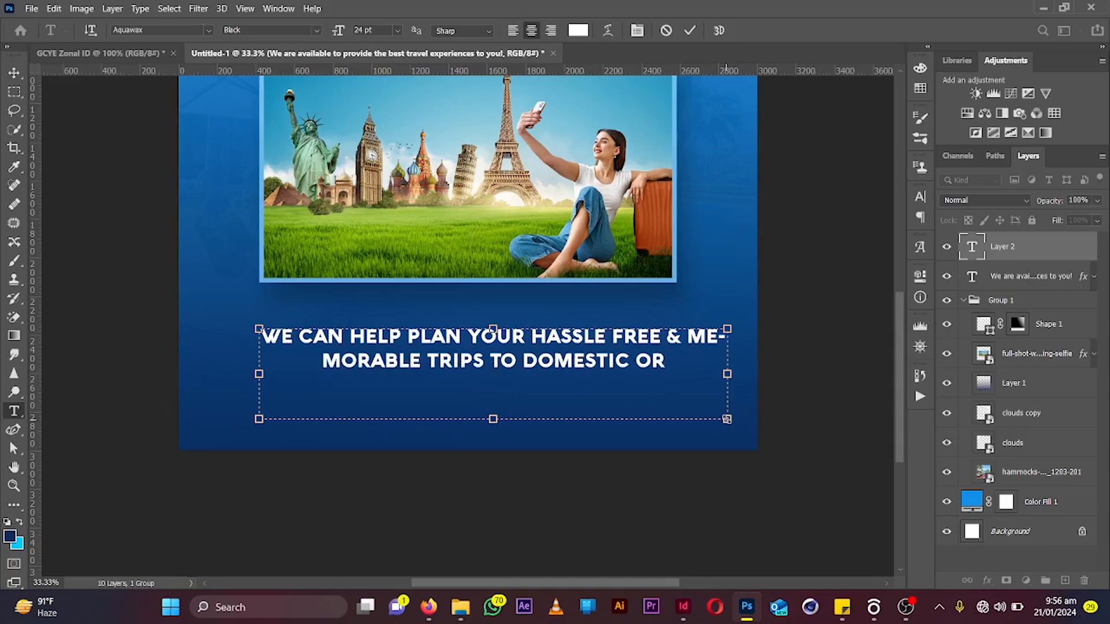
{"action": "type", "text": " INTER"}
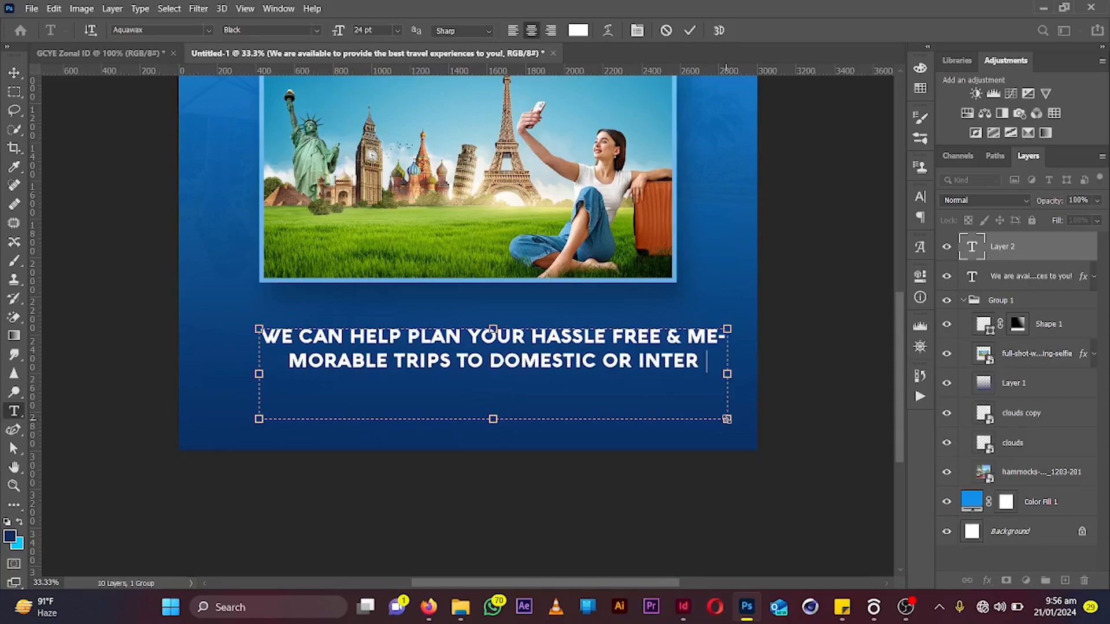
{"action": "type", "text": "NATION"}
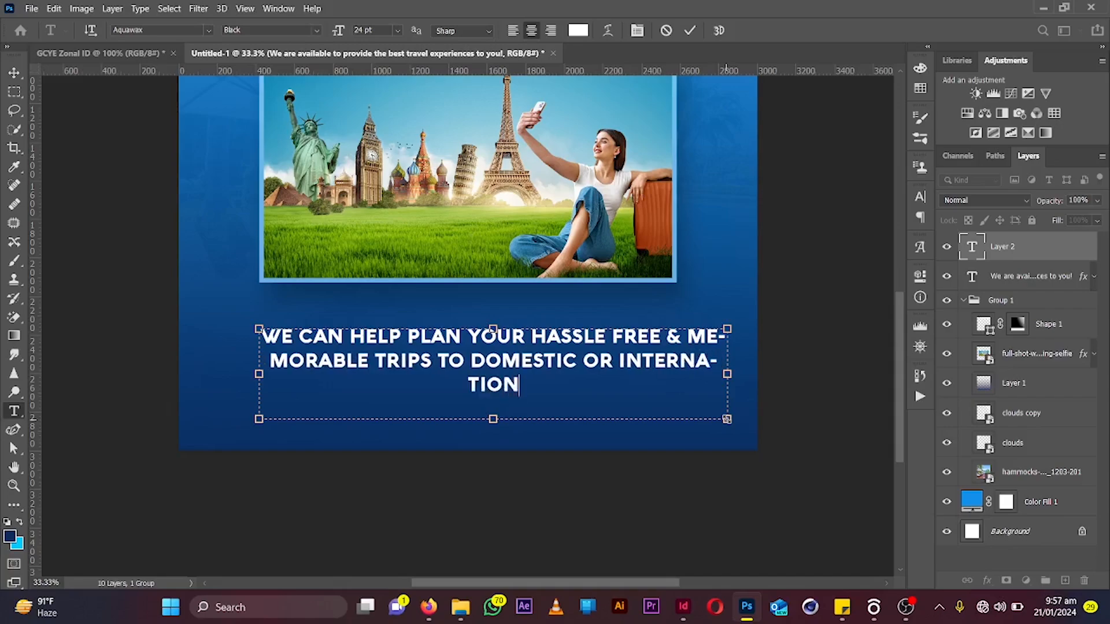
{"action": "type", "text": "AL "}
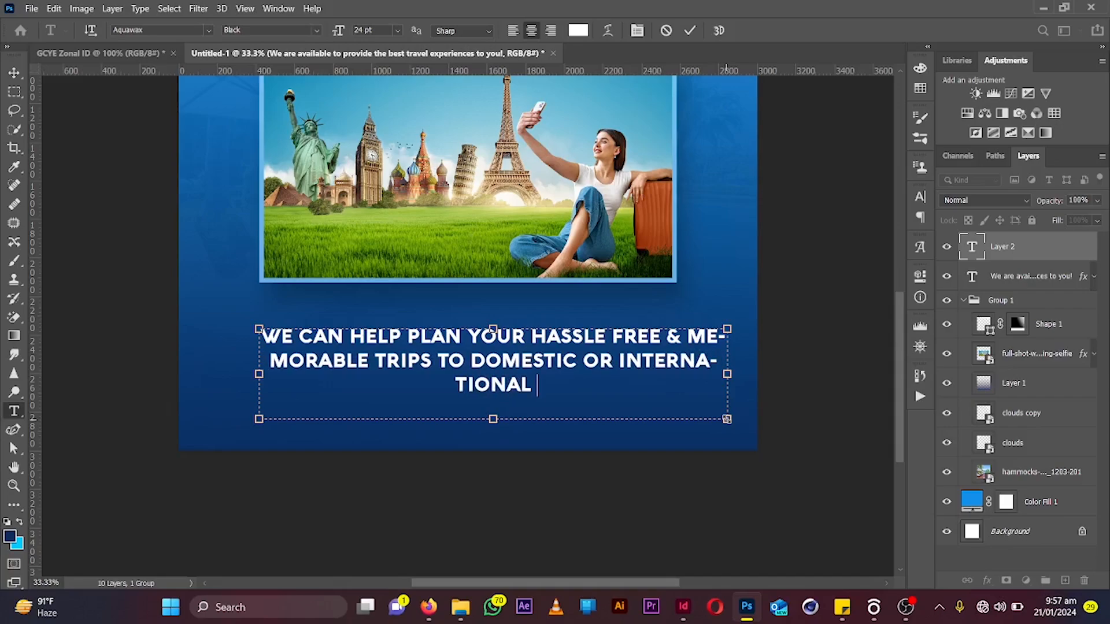
{"action": "type", "text": "DESTIN"}
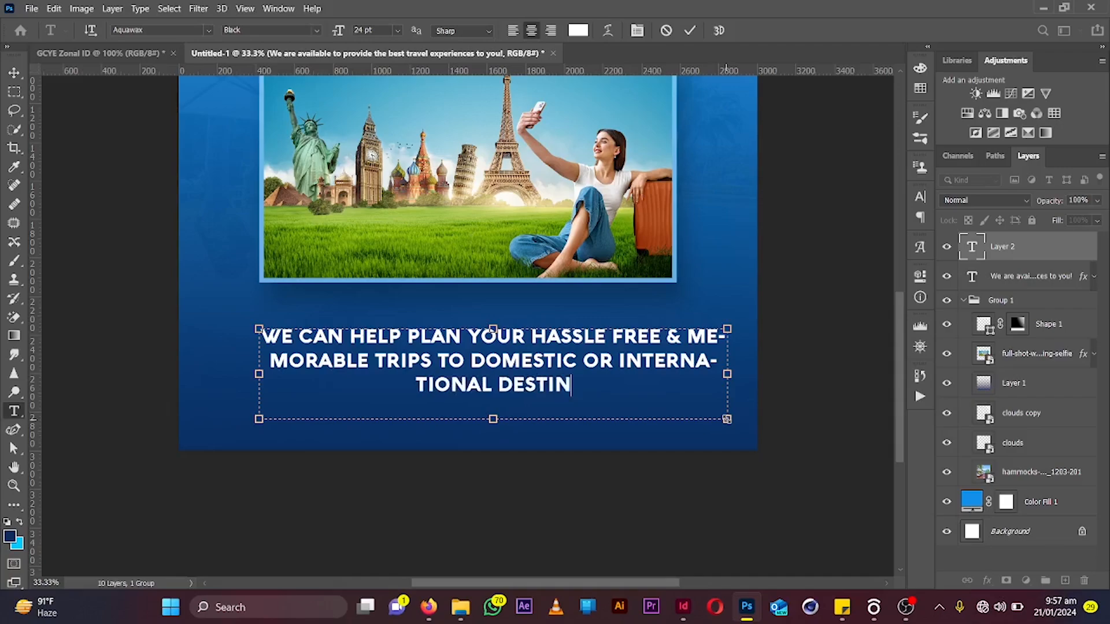
{"action": "type", "text": "ATIONS!"}
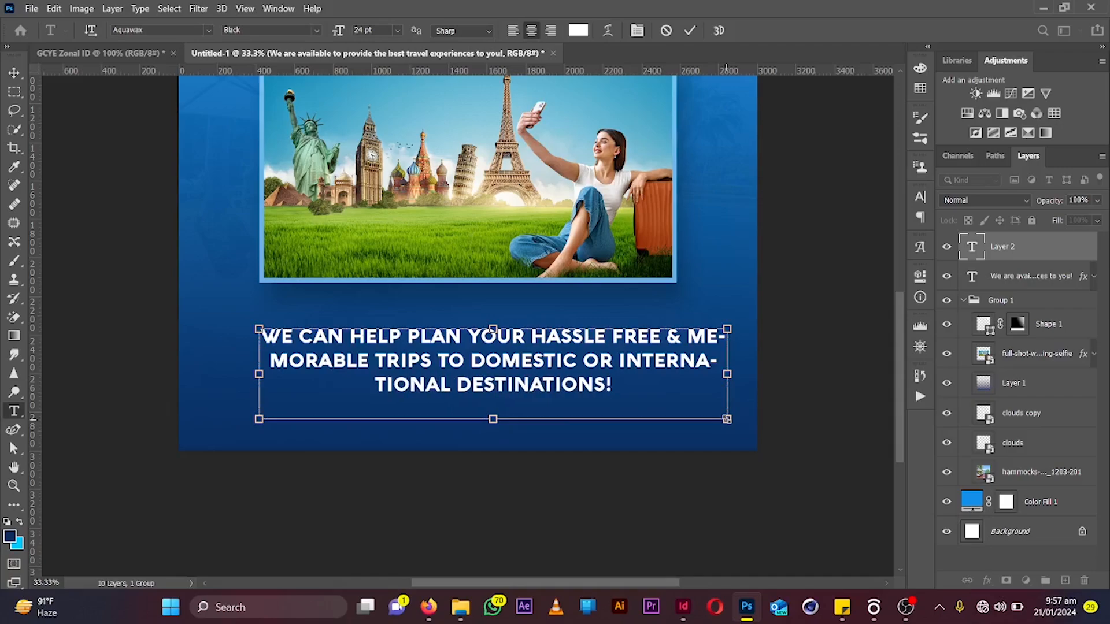
Select all the body text, widen its text box to the canvas edge, and turn off all caps
{"action": "key", "text": "ctrl+a"}
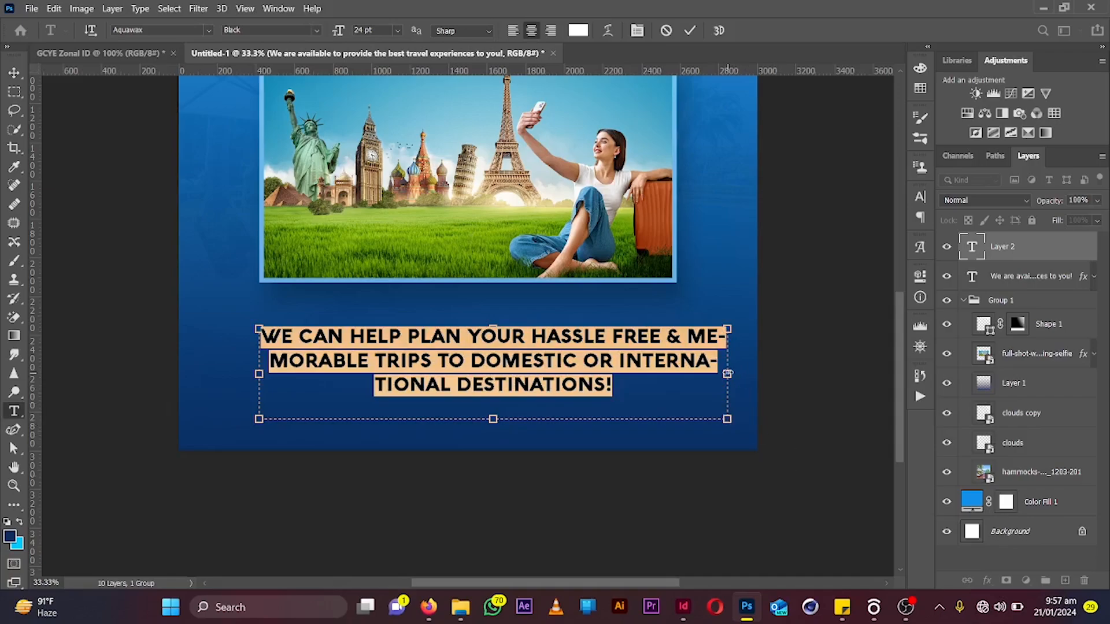
{"action": "left_click_drag", "start_coordinate": [727, 373], "coordinate": [762, 369]}
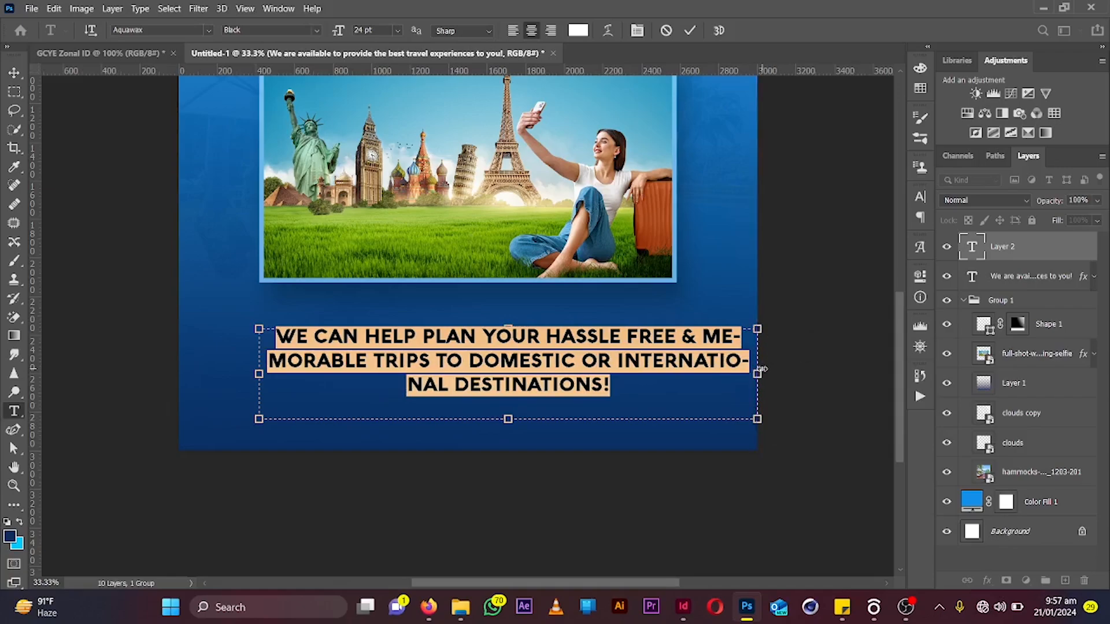
{"action": "key", "text": "ctrl+shift+k"}
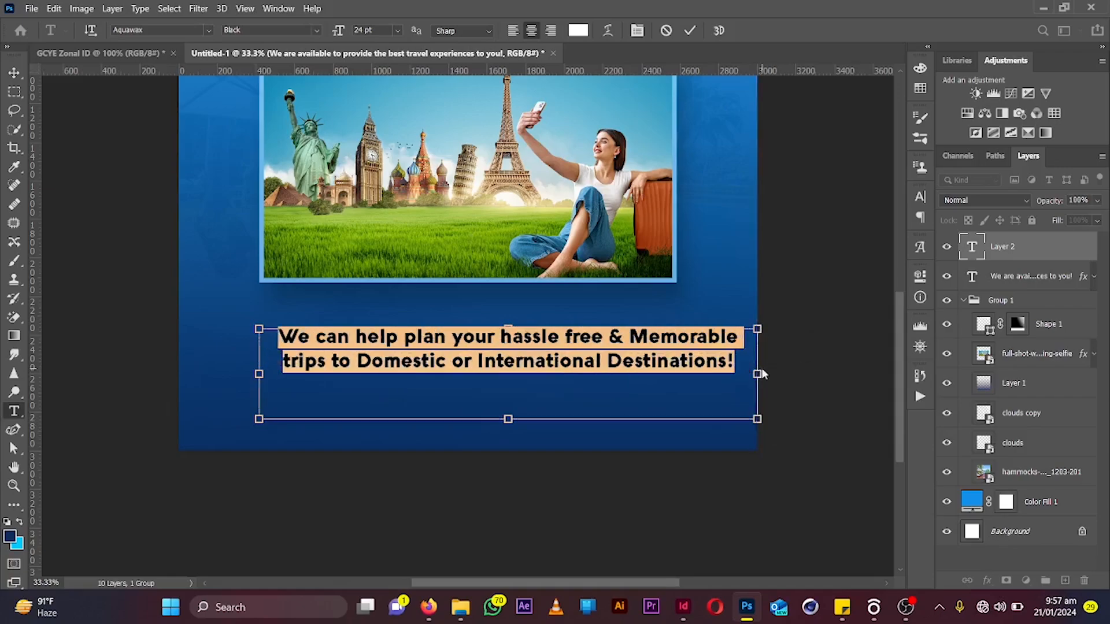
Set the selected body text to Medium weight and adjust its line break so 'trips' starts the second line
{"action": "left_click", "coordinate": [314, 31]}
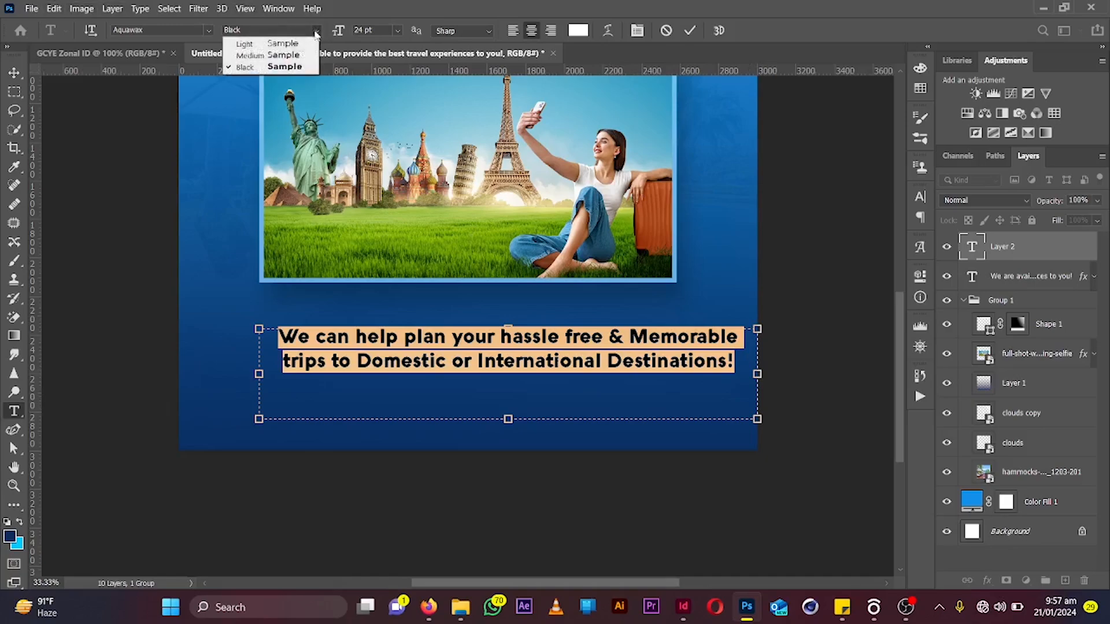
{"action": "left_click", "coordinate": [290, 55]}
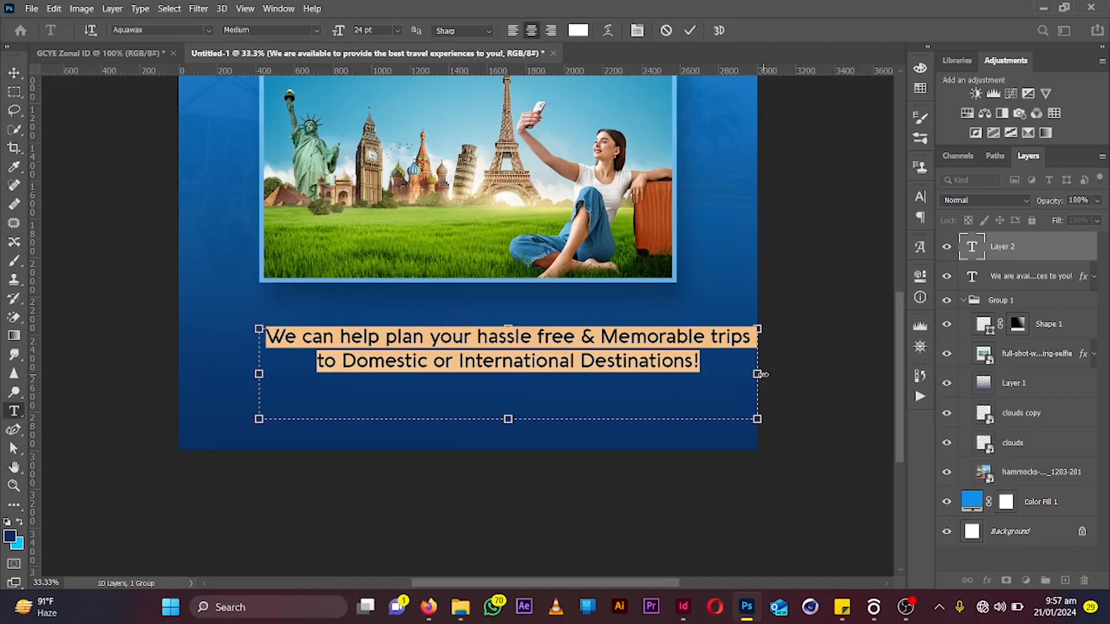
{"action": "left_click", "coordinate": [722, 354]}
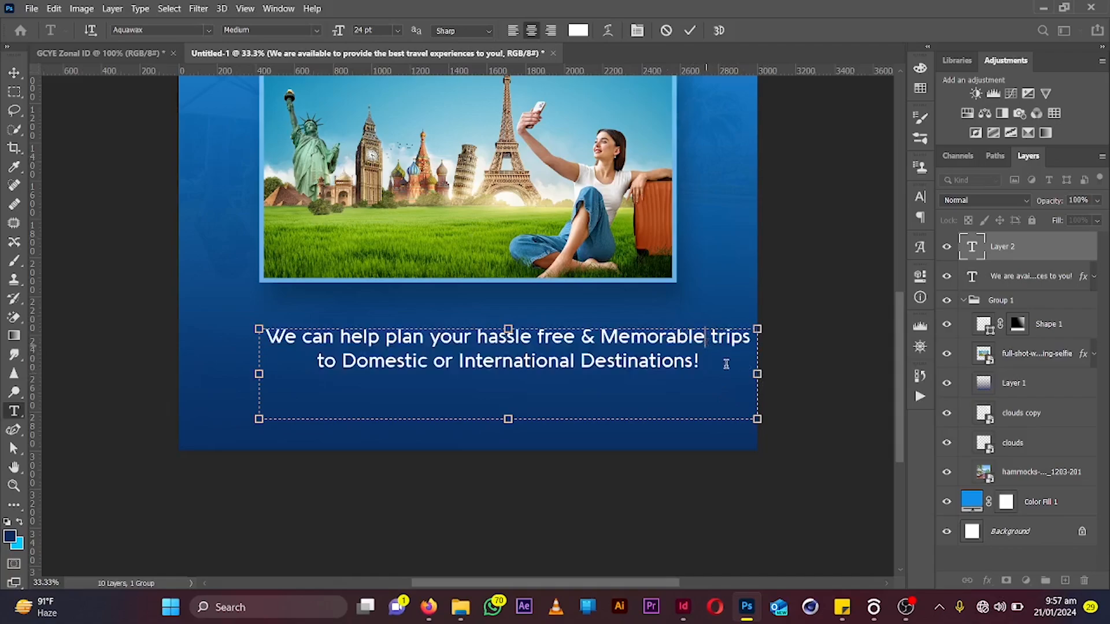
{"action": "key", "text": "BackSpace"}
{"action": "key", "text": "Return"}
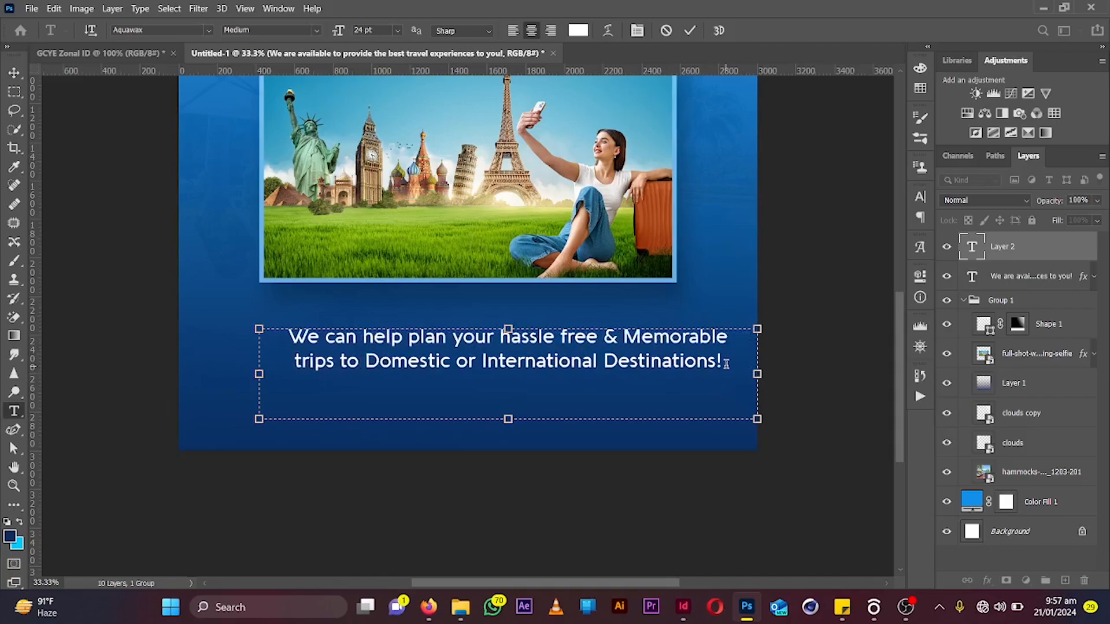
Select all the body text, tighten its line spacing, and commit the edit
{"action": "key", "text": "ctrl+a"}
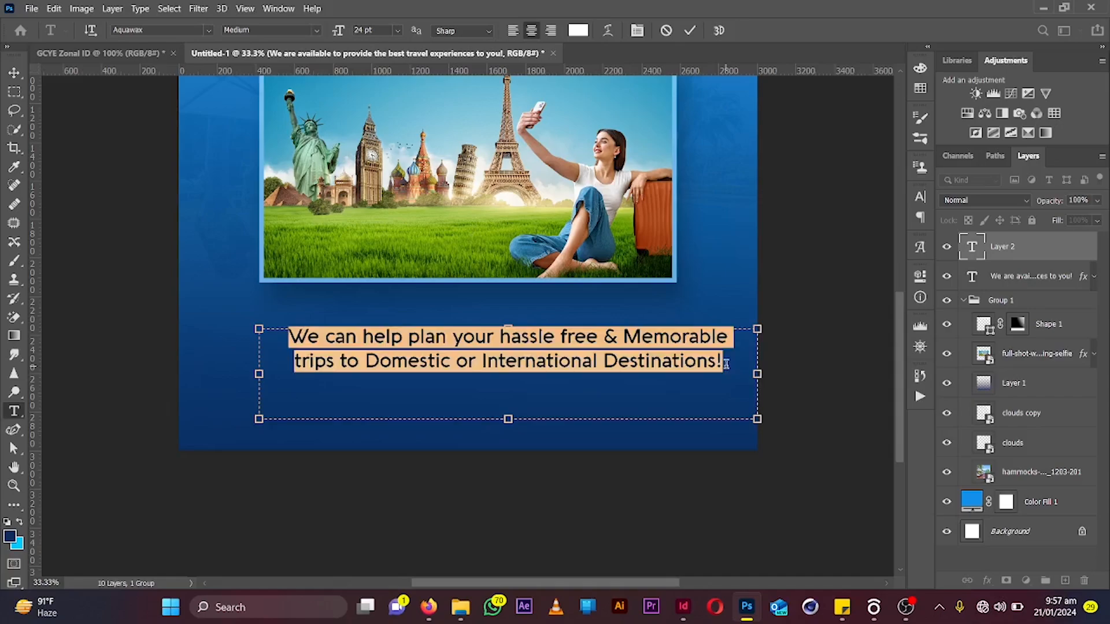
{"action": "key", "text": "alt+Up"}
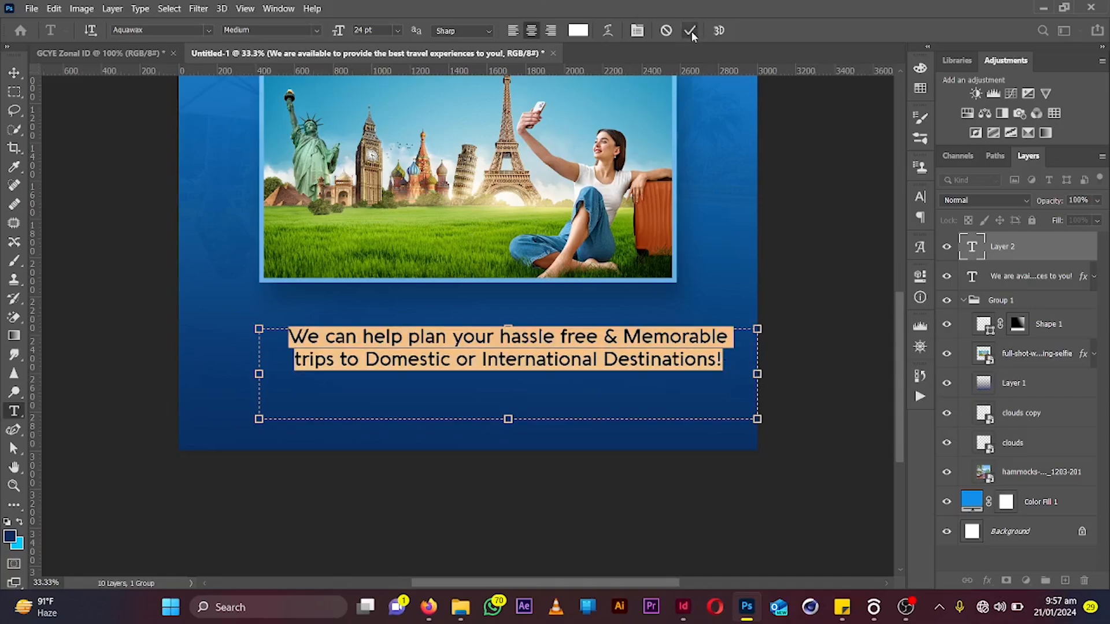
{"action": "left_click", "coordinate": [691, 31]}
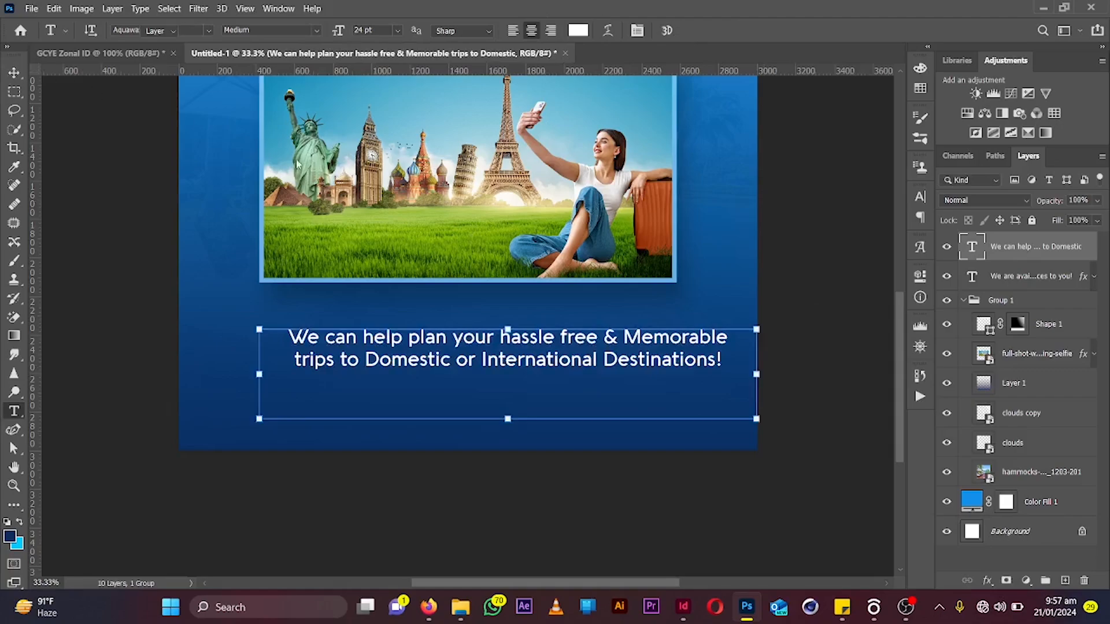
Scale the body text box down to about 79% and confirm the transform
{"action": "key", "text": "v"}
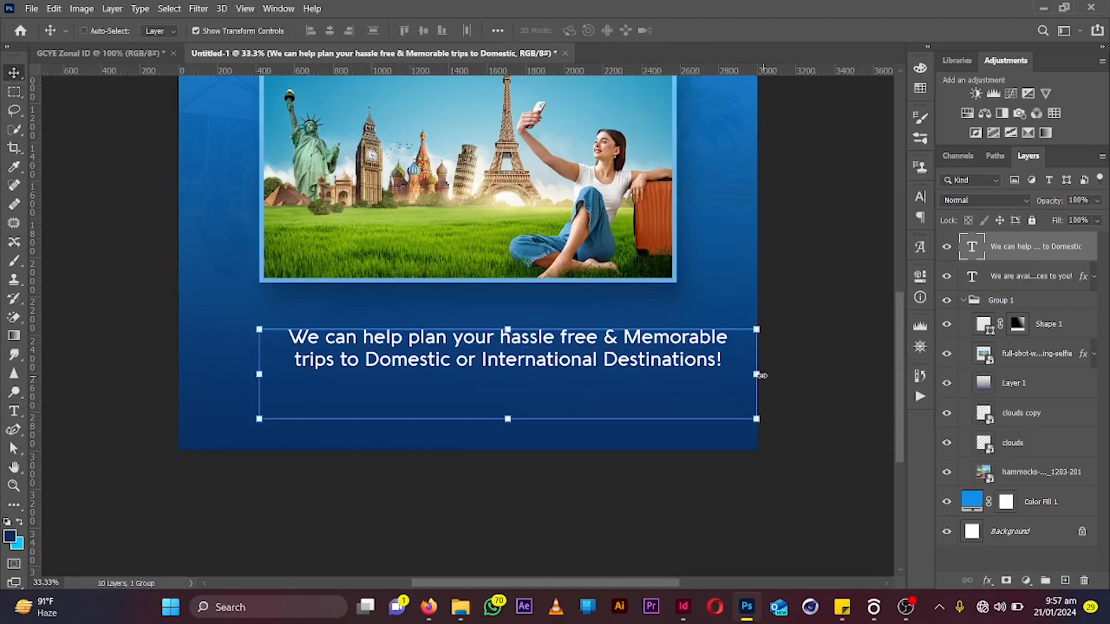
{"action": "left_click_drag", "start_coordinate": [759, 375], "coordinate": [653, 368]}
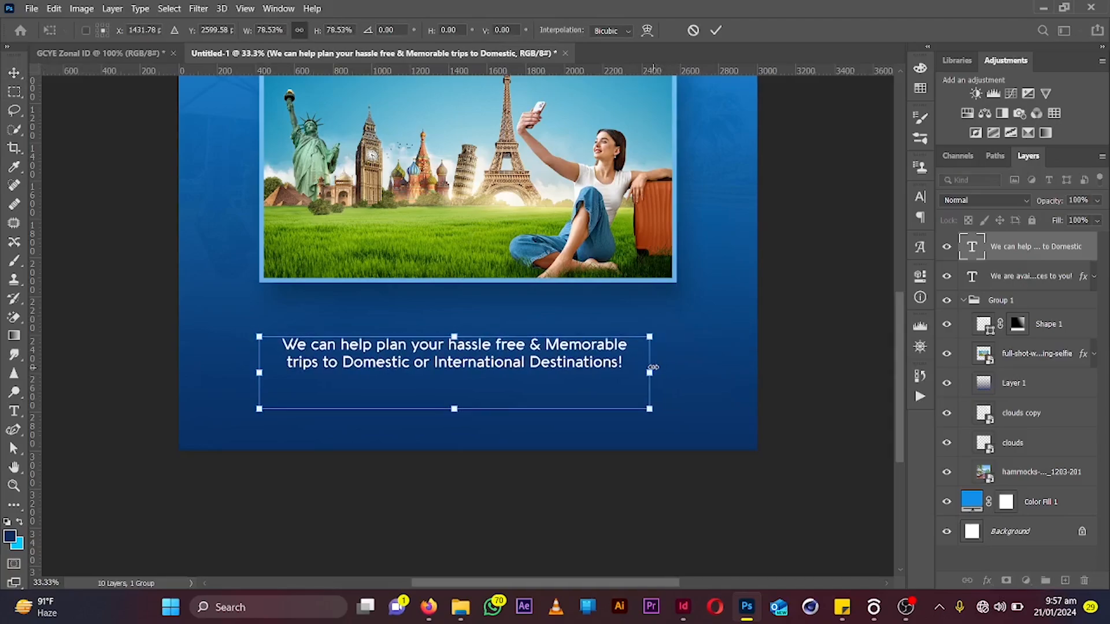
{"action": "key", "text": "Return"}
Color the word 'International' light blue #95e5ff and set it to Black weight
{"action": "double_click", "coordinate": [568, 354]}
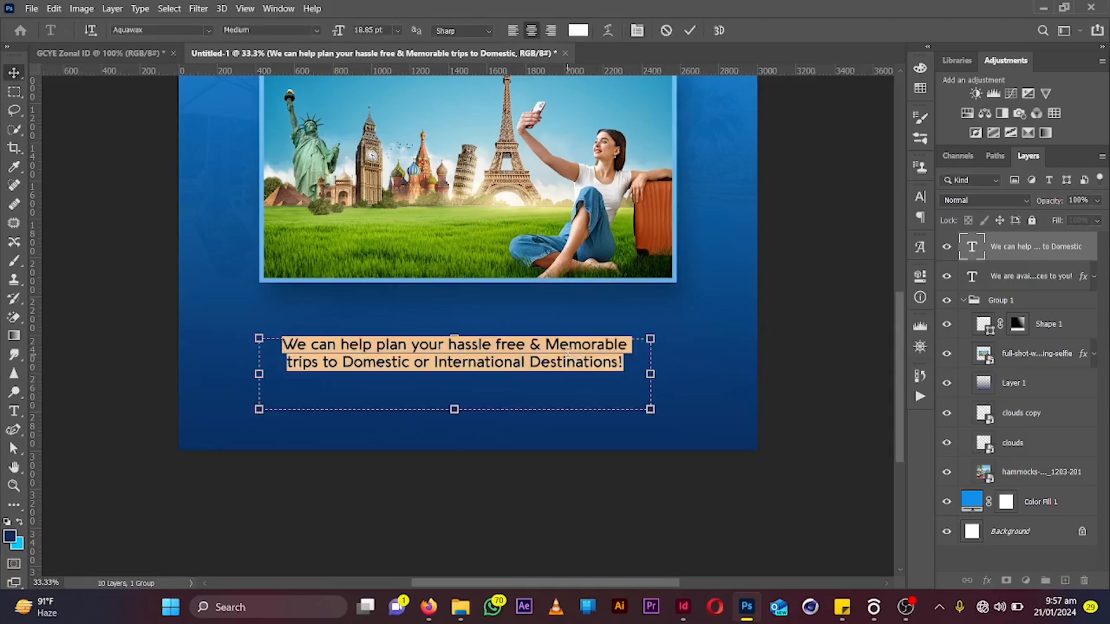
{"action": "left_click", "coordinate": [524, 365]}
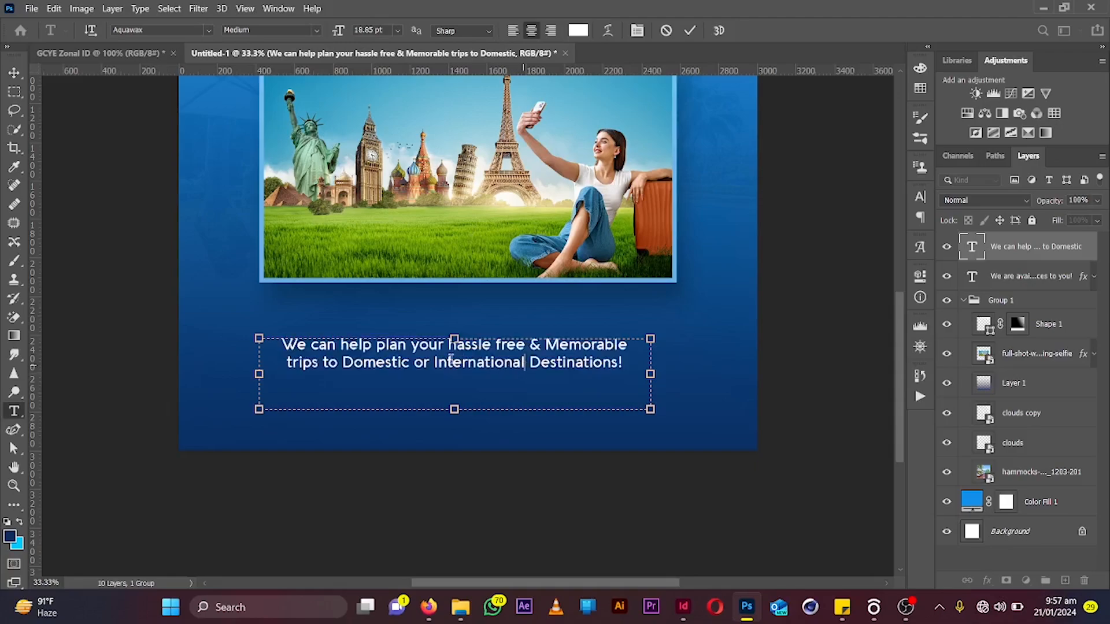
{"action": "double_click", "coordinate": [439, 361]}
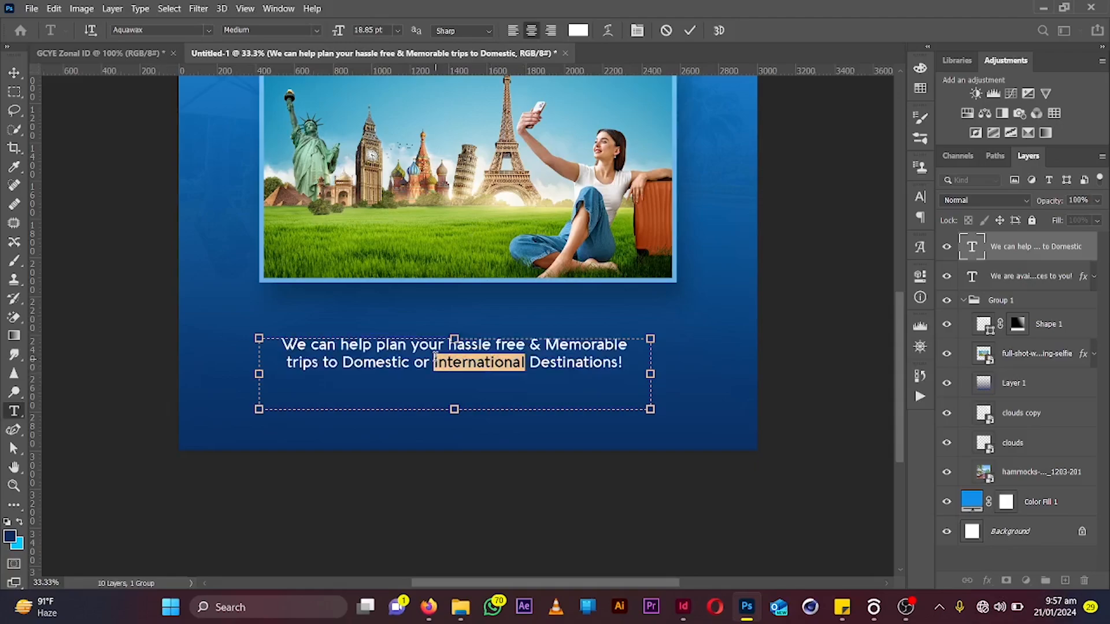
{"action": "left_click", "coordinate": [578, 30]}
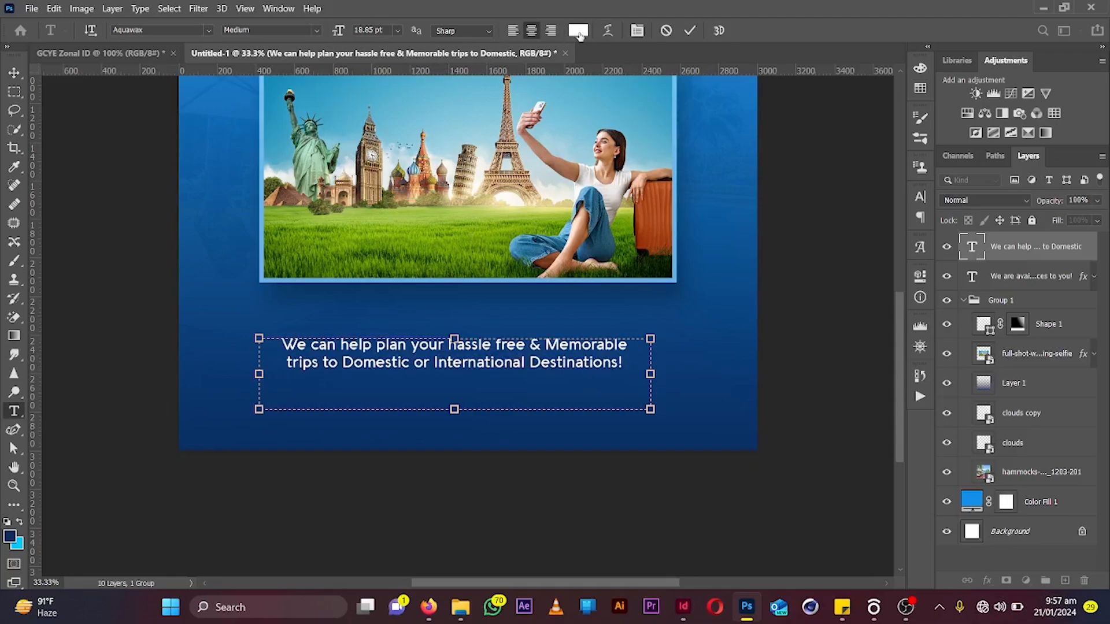
{"action": "left_click_drag", "start_coordinate": [842, 370], "coordinate": [808, 322]}
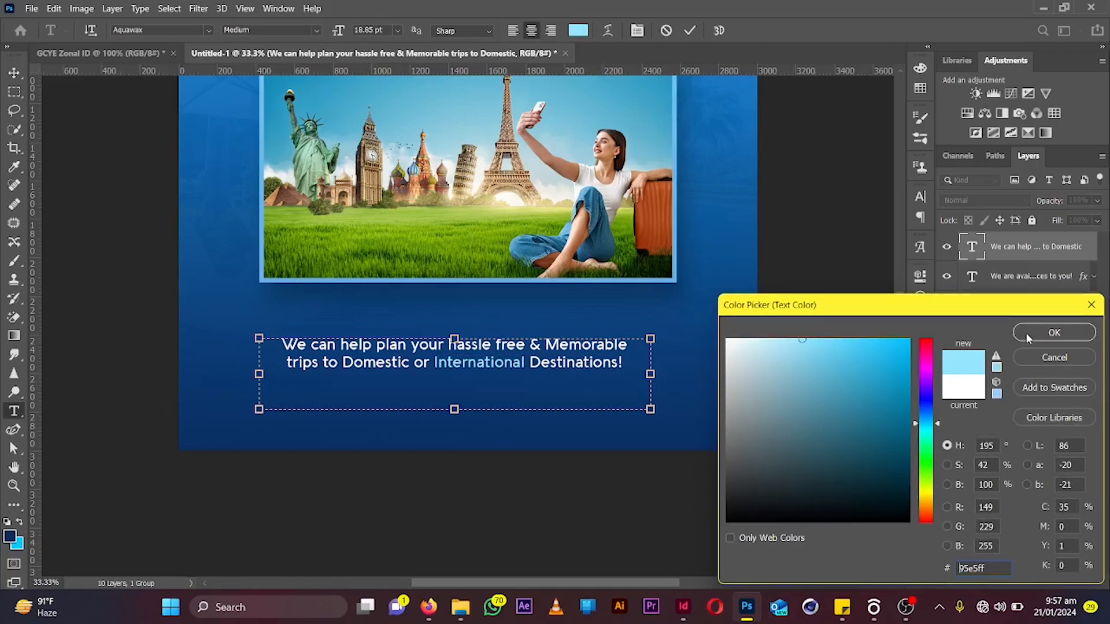
{"action": "left_click", "coordinate": [1055, 333]}
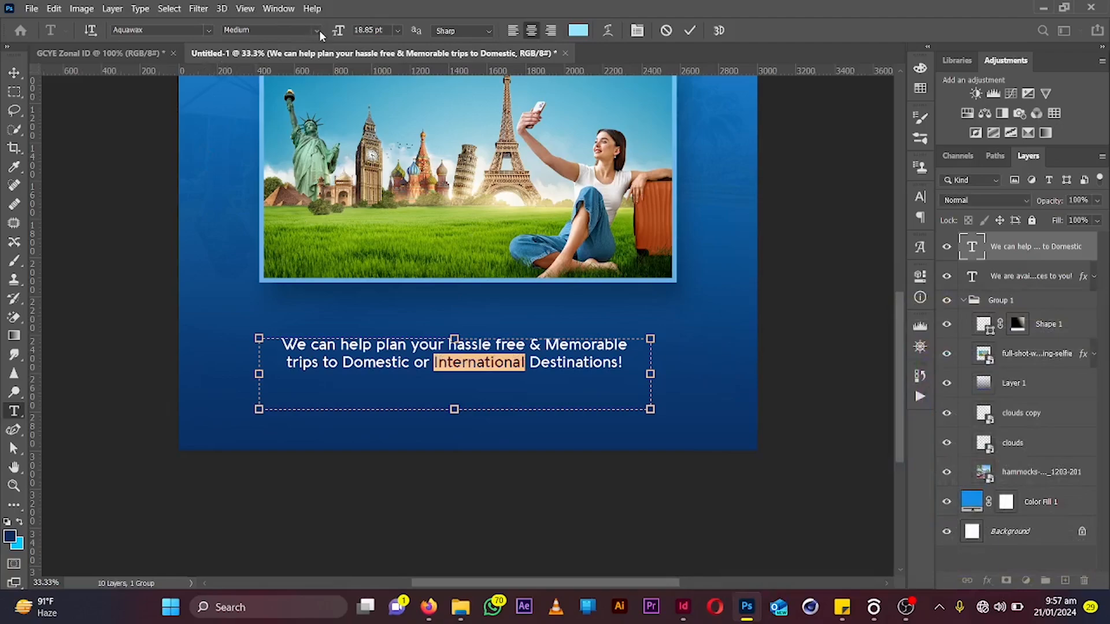
{"action": "left_click", "coordinate": [318, 30]}
{"action": "left_click", "coordinate": [254, 66]}
Set the word 'Domestic' to Black weight and color it light blue #b5edff
{"action": "left_click_drag", "start_coordinate": [407, 363], "coordinate": [337, 366]}
{"action": "left_click", "coordinate": [316, 30]}
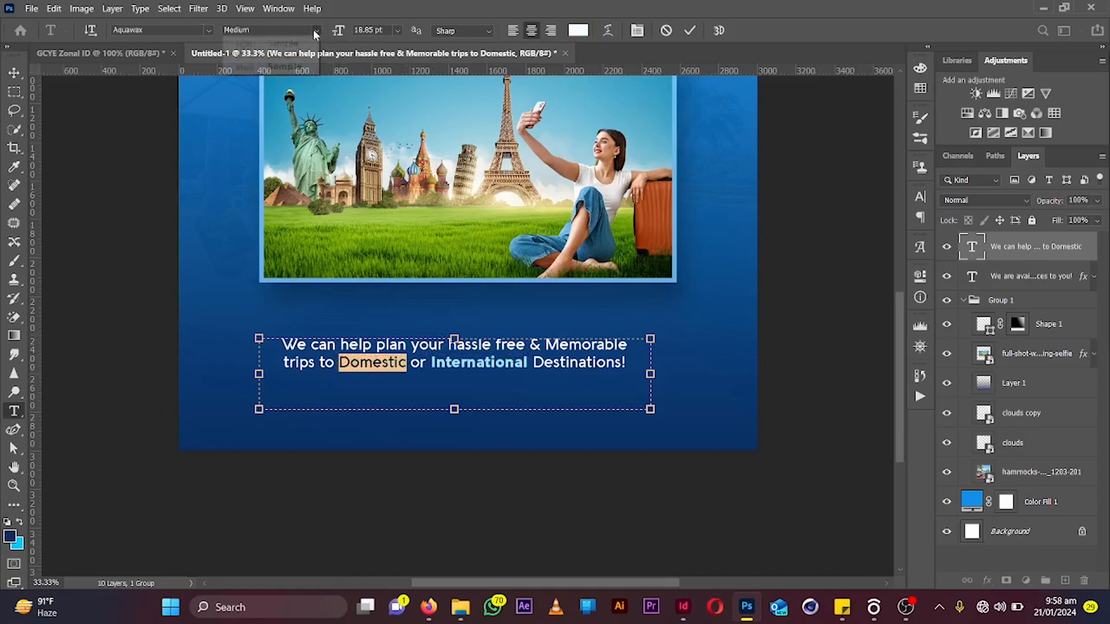
{"action": "left_click", "coordinate": [304, 68]}
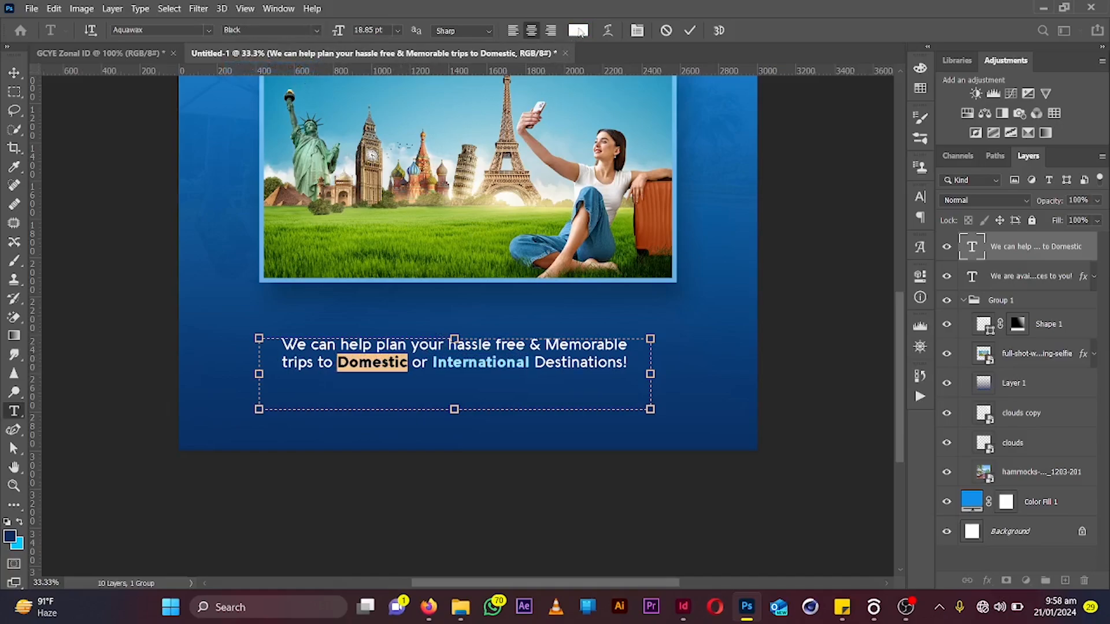
{"action": "left_click", "coordinate": [578, 30]}
{"action": "type", "text": "b7edff"}
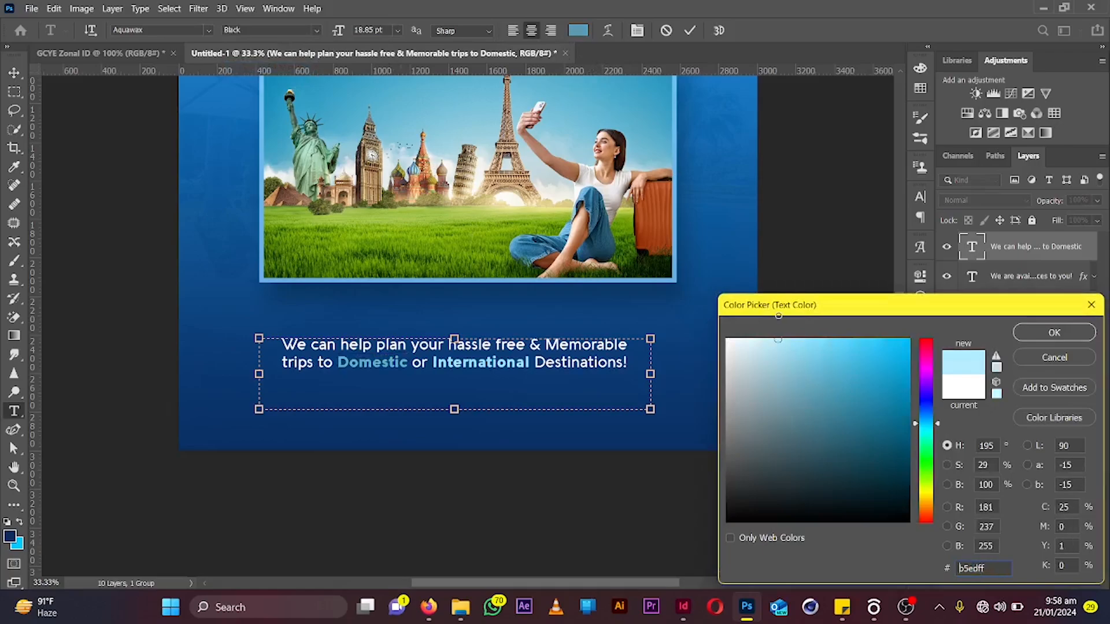
{"action": "left_click", "coordinate": [1038, 332]}
Shrink the body text box tightly around the two lines and commit
{"action": "left_click_drag", "start_coordinate": [455, 409], "coordinate": [454, 369]}
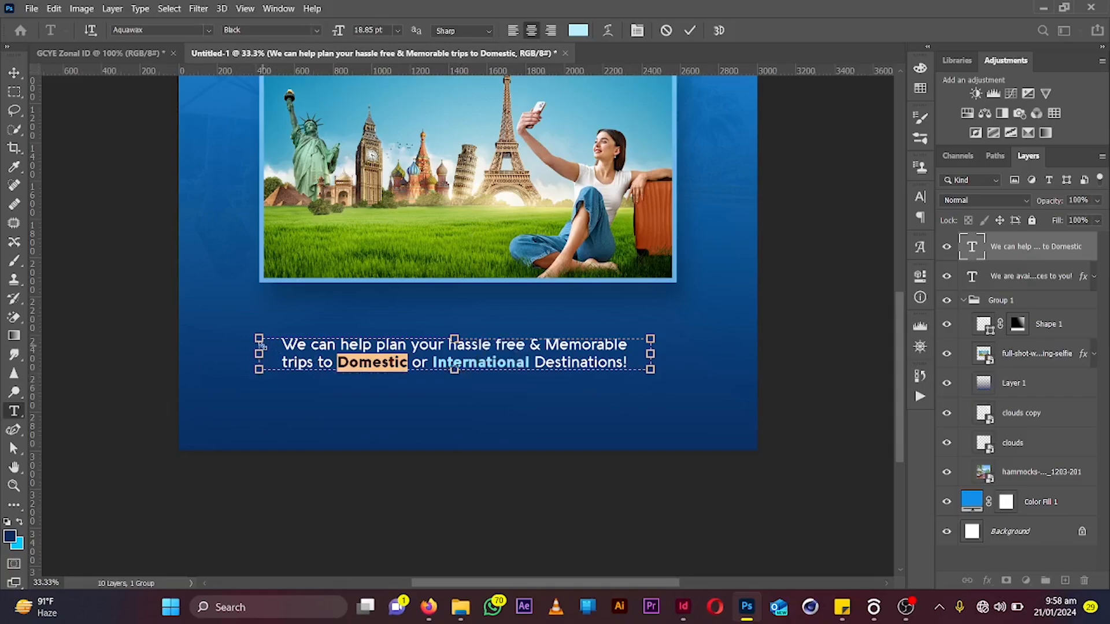
{"action": "left_click_drag", "start_coordinate": [259, 353], "coordinate": [293, 361]}
{"action": "left_click", "coordinate": [685, 32]}
Center the body text layer horizontally on the canvas
{"action": "key", "text": "v"}
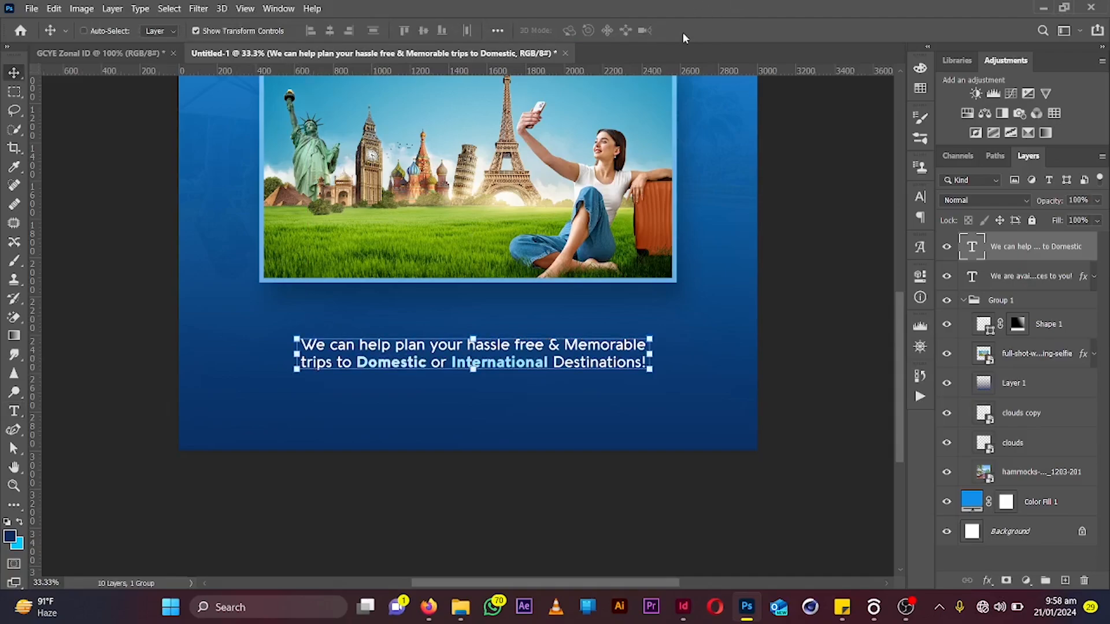
{"action": "key", "text": "ctrl+a"}
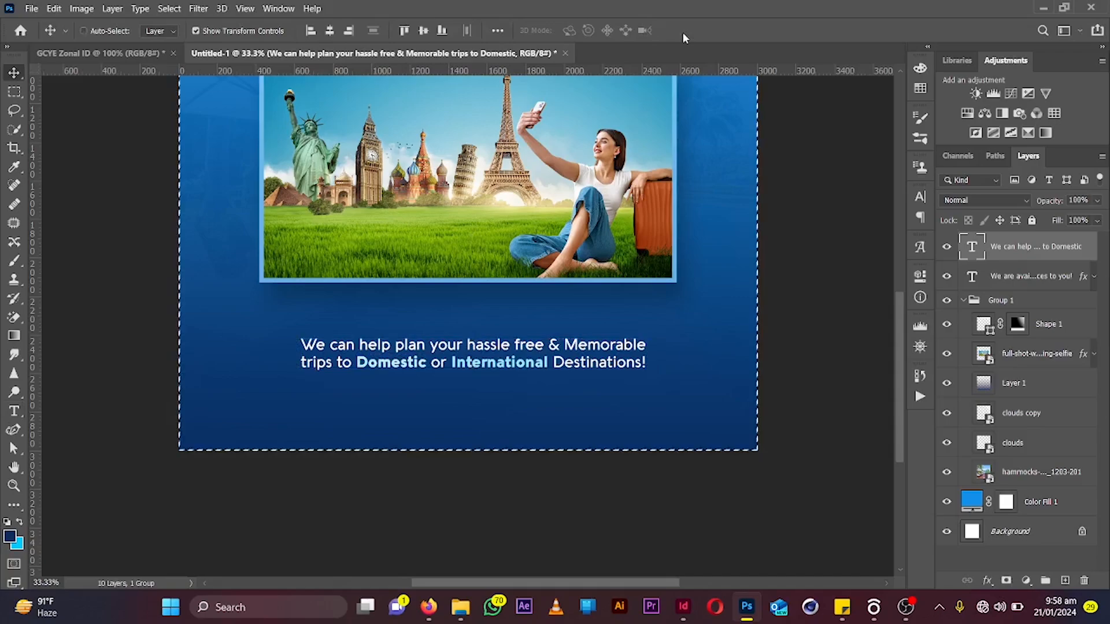
{"action": "left_click", "coordinate": [331, 35]}
{"action": "key", "text": "ctrl+d"}
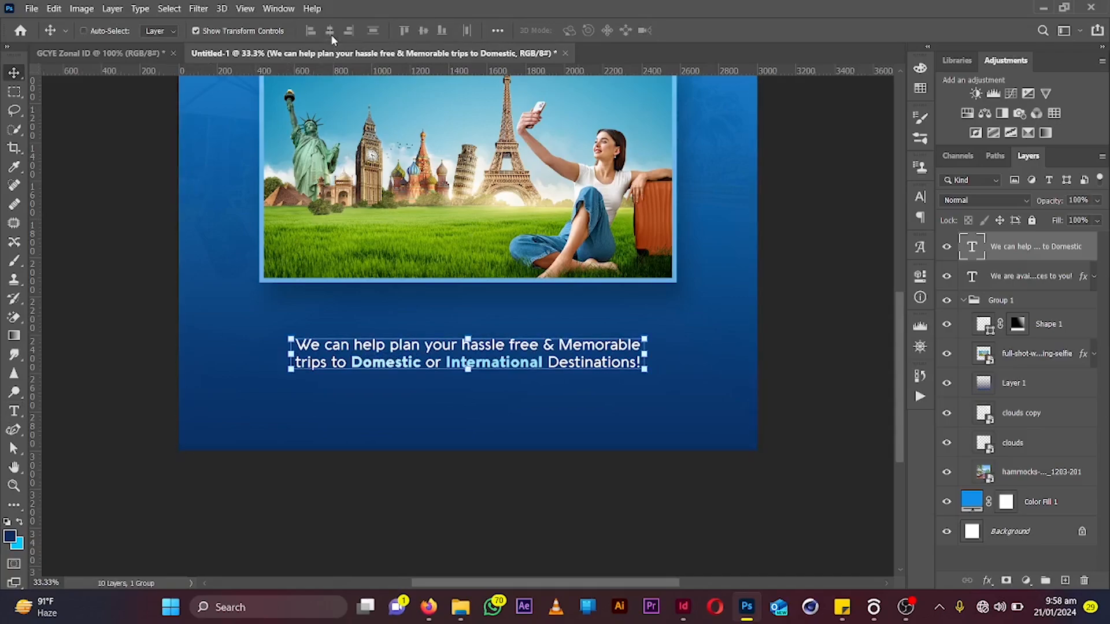
Nudge the body text up slightly and re-center it horizontally on the canvas
{"action": "key", "text": "shift+Up"}
{"action": "key", "text": "shift+Up"}
{"action": "key", "text": "shift+Up"}
{"action": "key", "text": "shift+Up"}
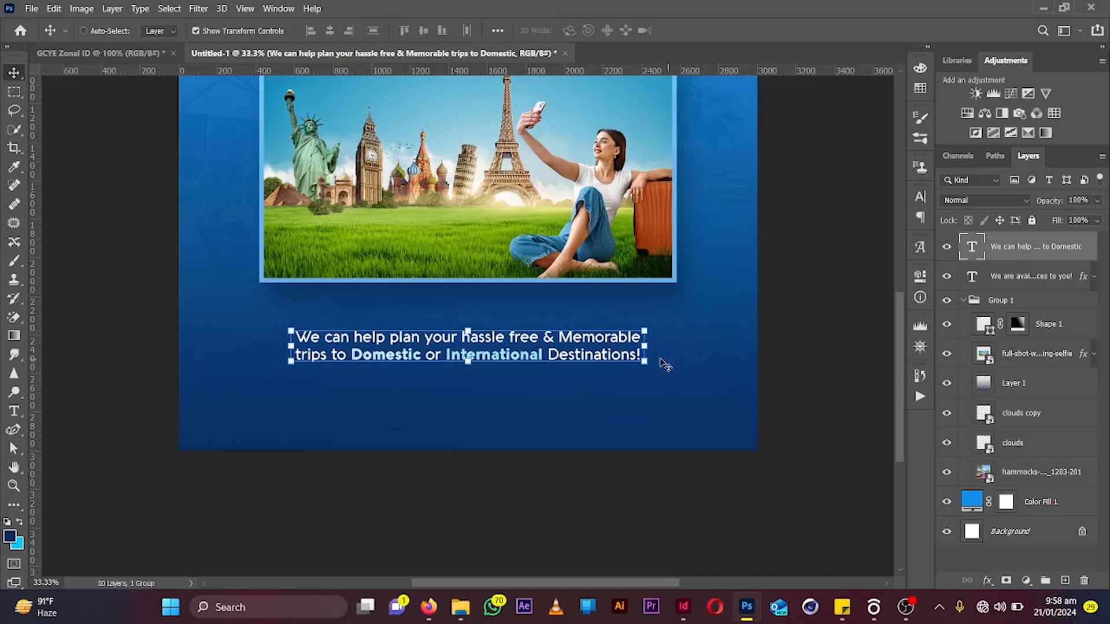
{"action": "left_click_drag", "start_coordinate": [670, 345], "coordinate": [675, 345]}
{"action": "key", "text": "Return"}
{"action": "key", "text": "ctrl+a"}
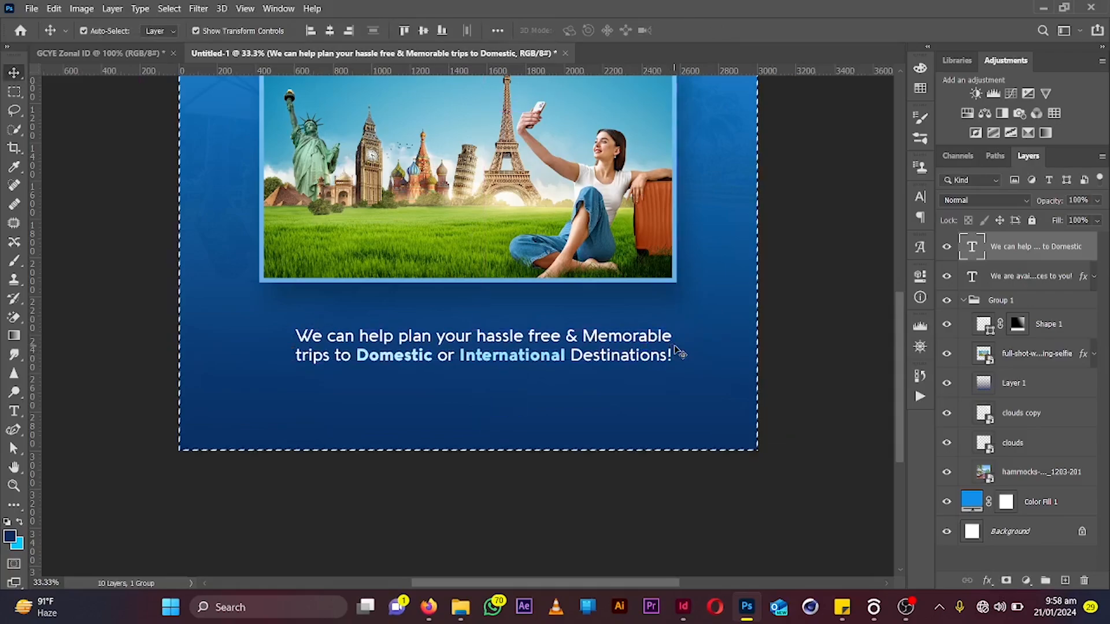
{"action": "left_click", "coordinate": [330, 31]}
{"action": "key", "text": "ctrl+d"}
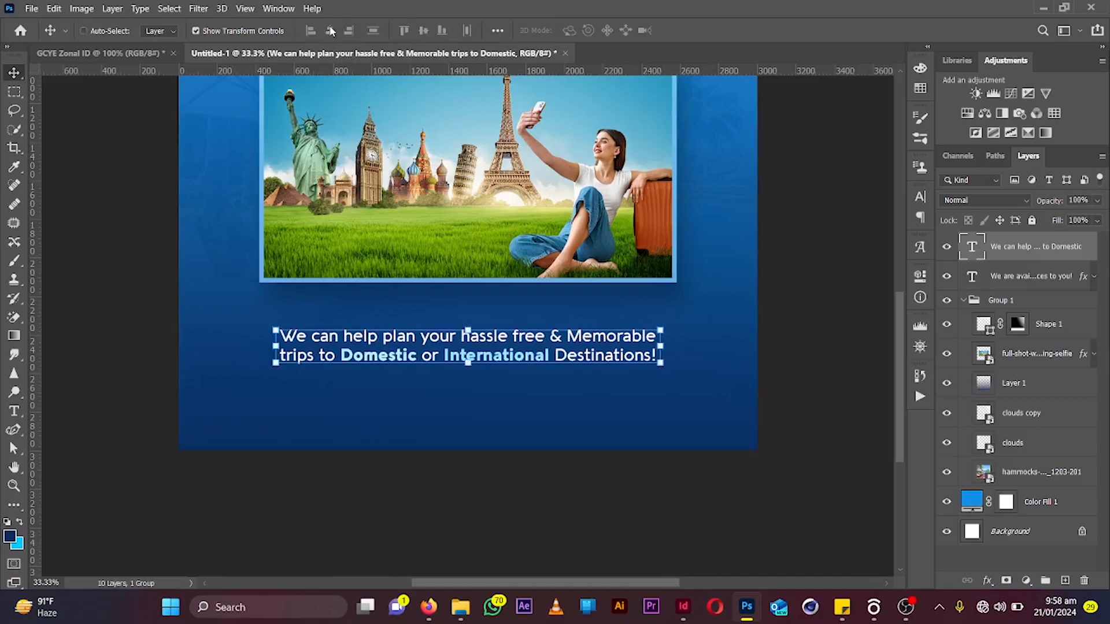
Place a new point text below the body text and set its color to white #ffffff
{"action": "key", "text": "t"}
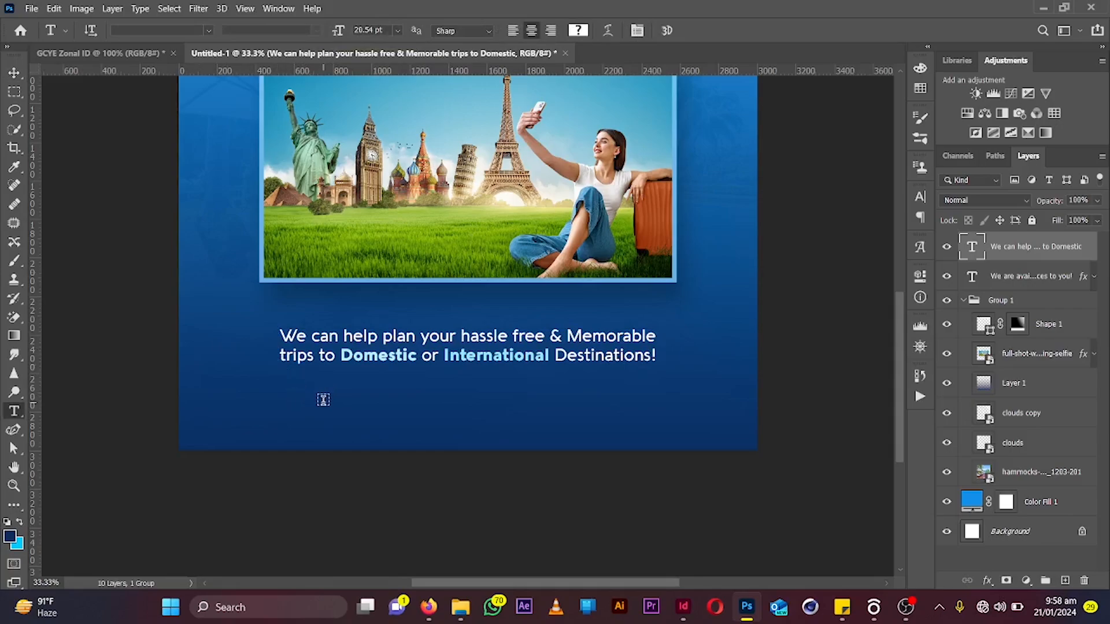
{"action": "left_click", "coordinate": [323, 399]}
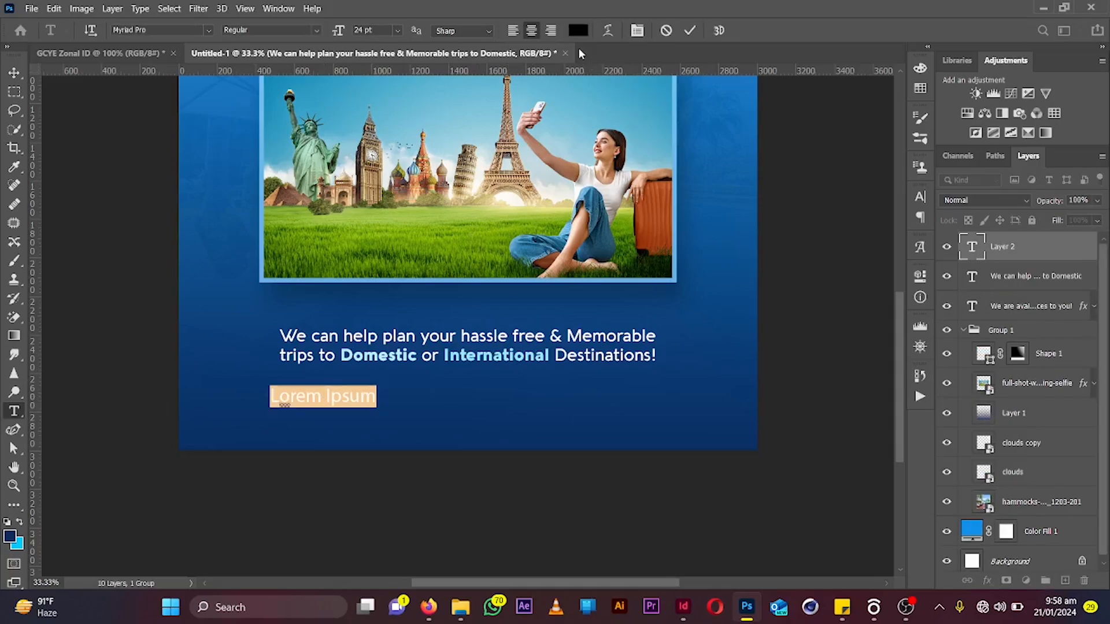
{"action": "left_click", "coordinate": [577, 32]}
{"action": "type", "text": "ffffff"}
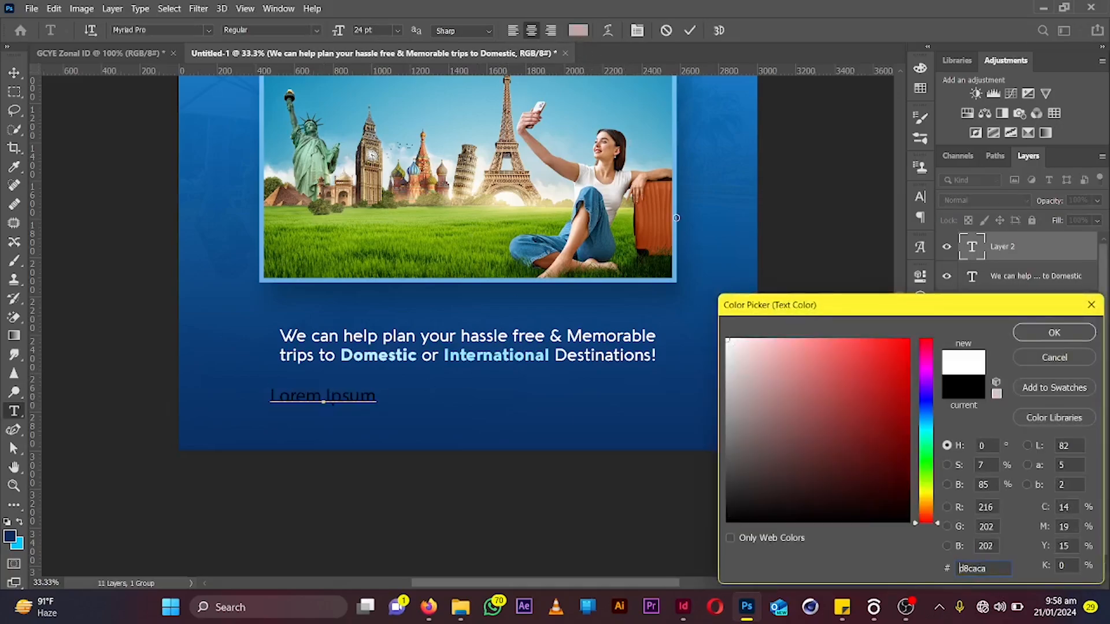
{"action": "key", "text": "Return"}
Type the tagline “Uleash Your Wanderlust” enclosed in quotation marks
{"action": "type", "text": "Ulnl"}
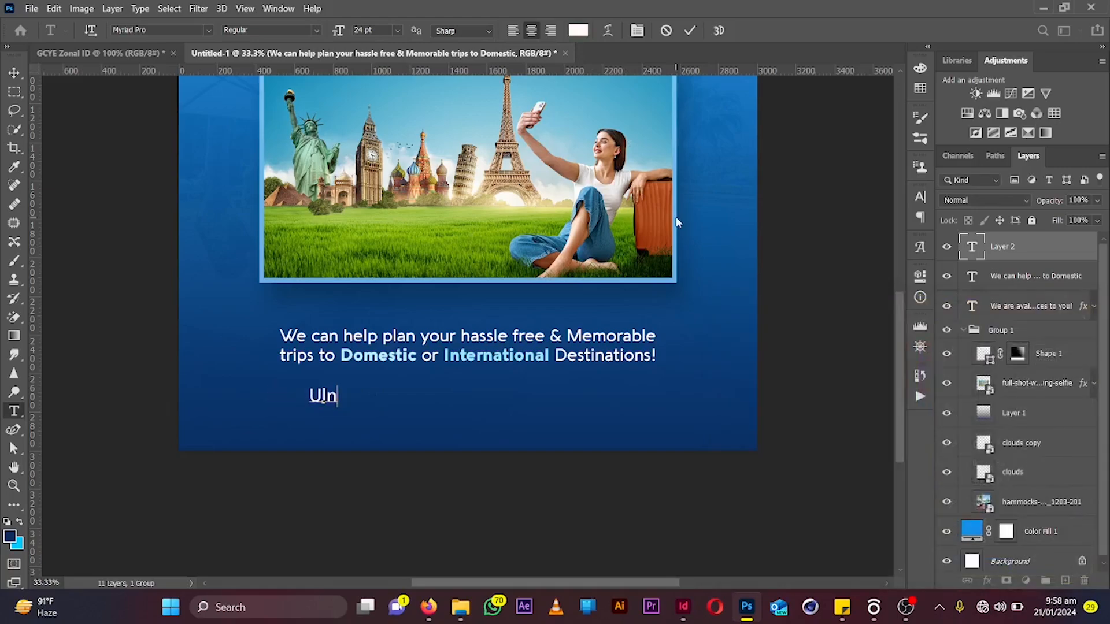
{"action": "key", "text": "BackSpace"}
{"action": "key", "text": "BackSpace"}
{"action": "type", "text": "eash Y"}
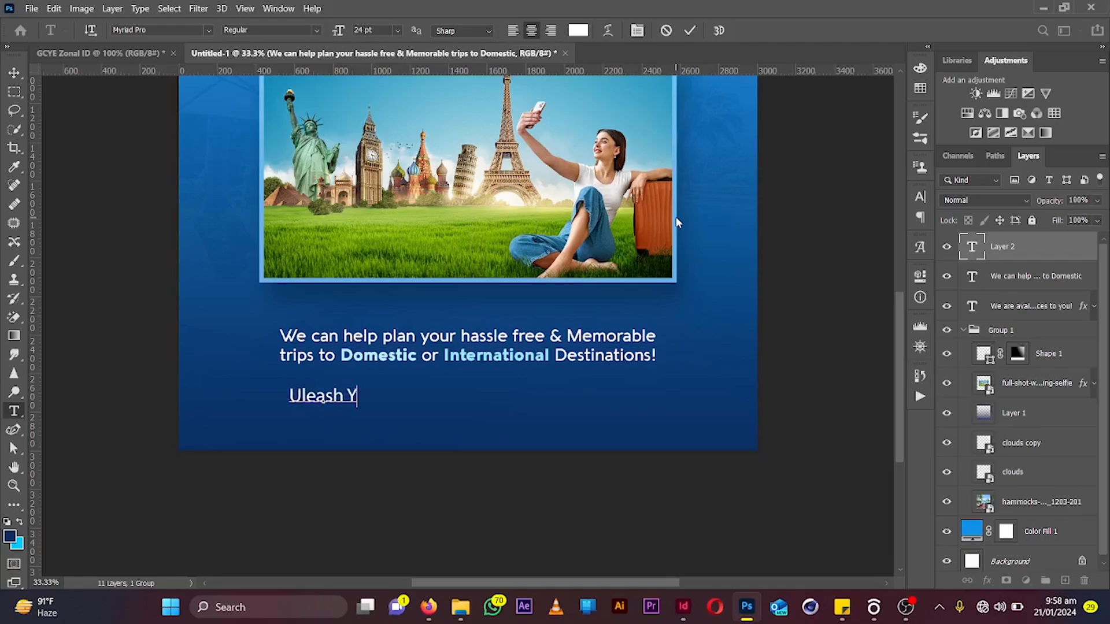
{"action": "type", "text": "our"}
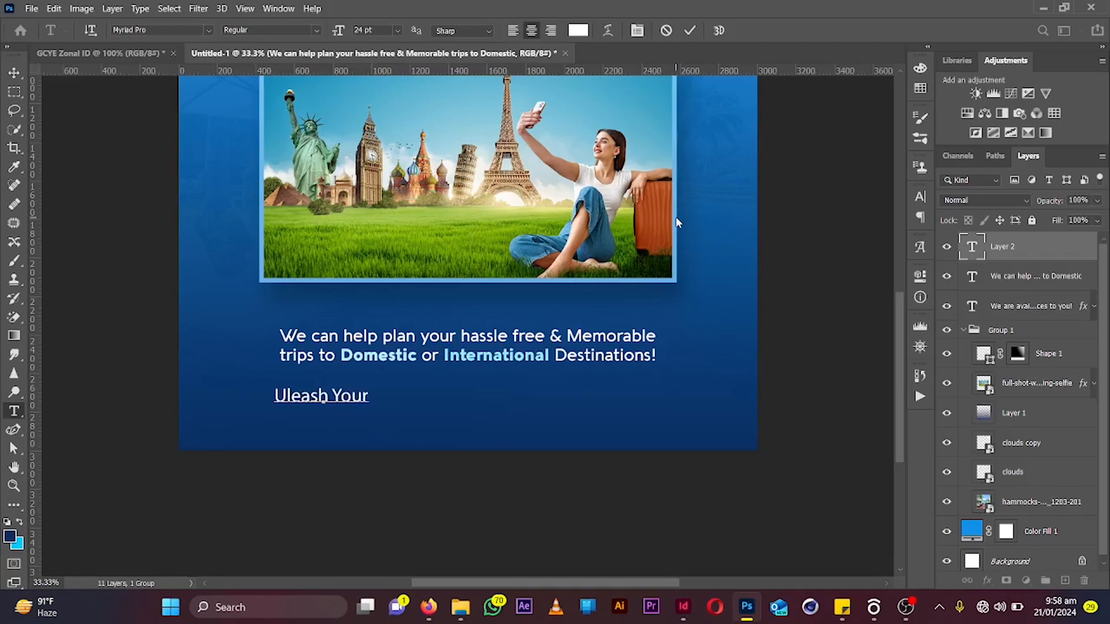
{"action": "type", "text": " Wander"}
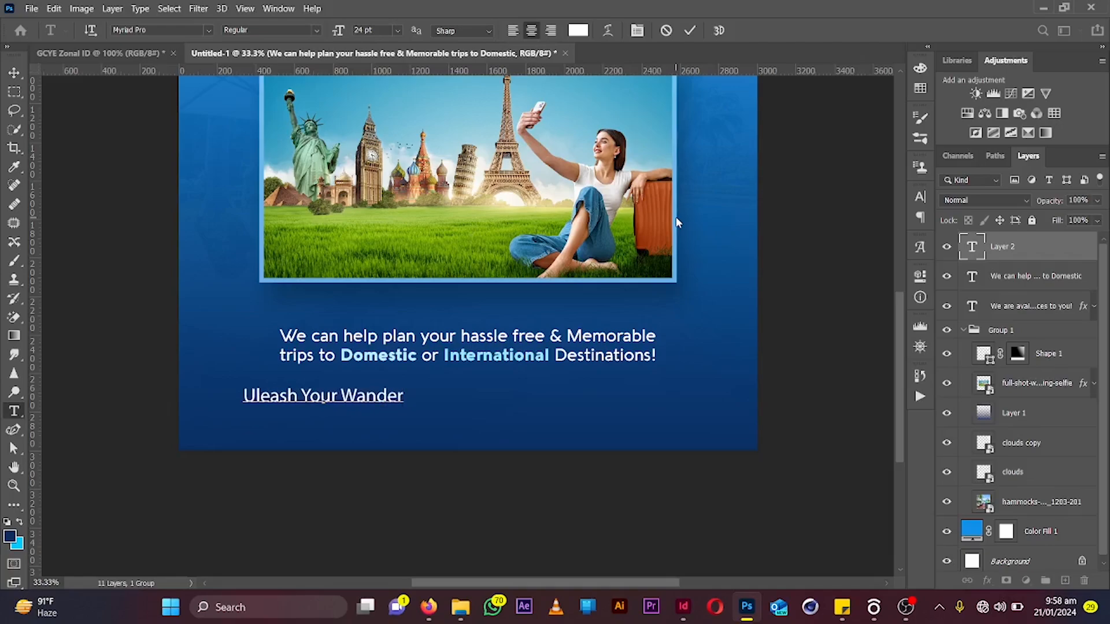
{"action": "type", "text": "lust"}
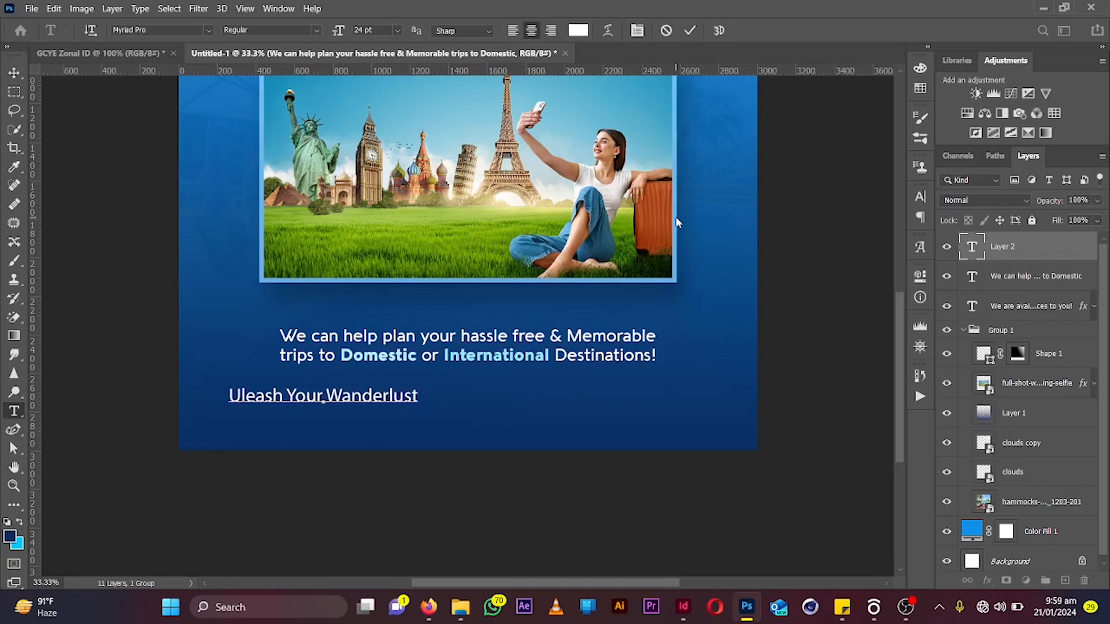
{"action": "type", "text": "\""}
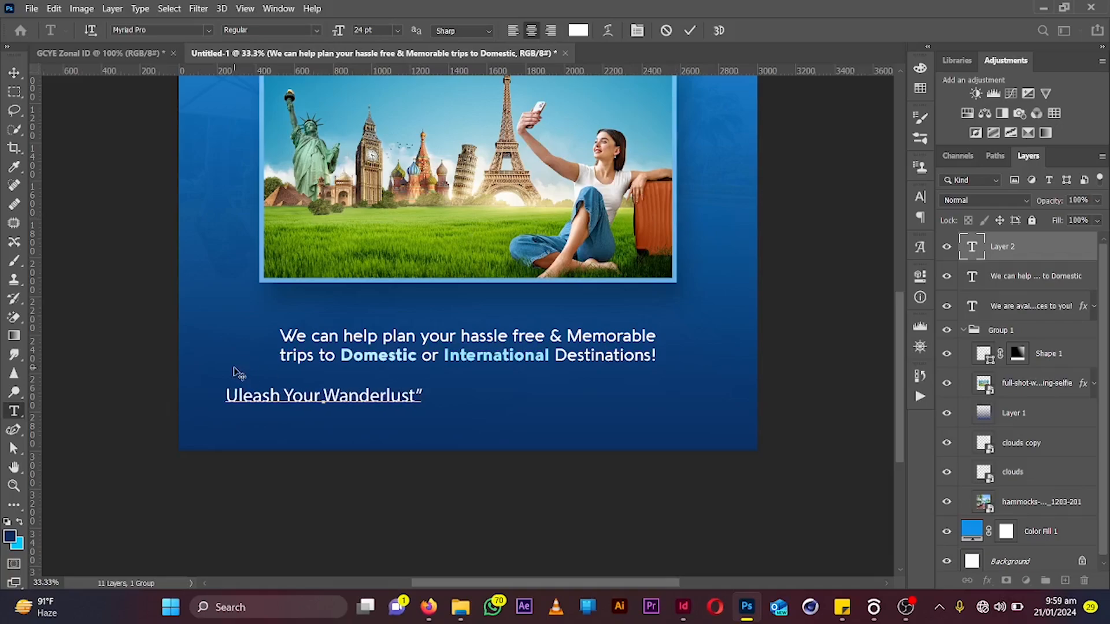
{"action": "type", "text": "\""}
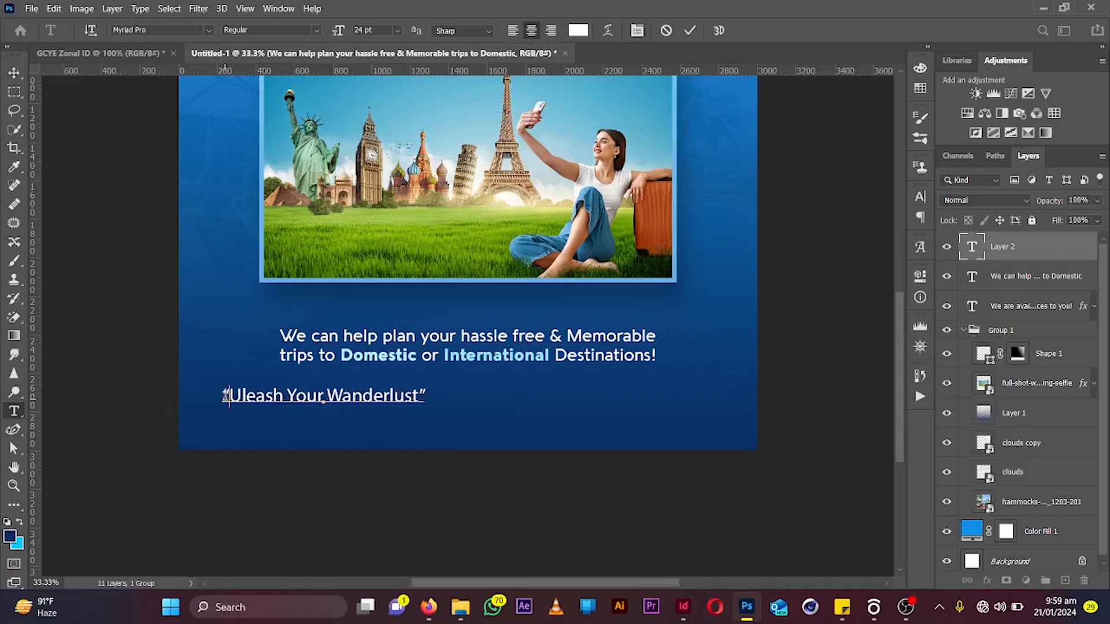
Increase the letter spacing of the whole tagline
{"action": "key", "text": "ctrl+a"}
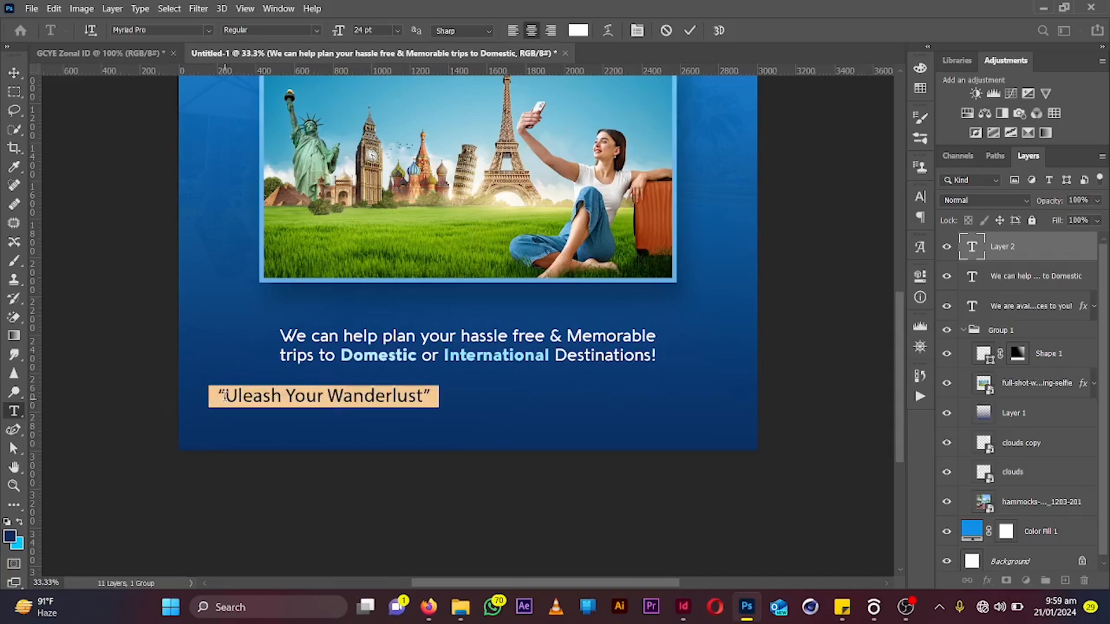
{"action": "key", "text": "alt+Right"}
{"action": "key", "text": "alt+Right"}
{"action": "key", "text": "alt+Right"}
{"action": "key", "text": "alt+Right"}
{"action": "key", "text": "alt+Right"}
{"action": "key", "text": "alt+Right"}
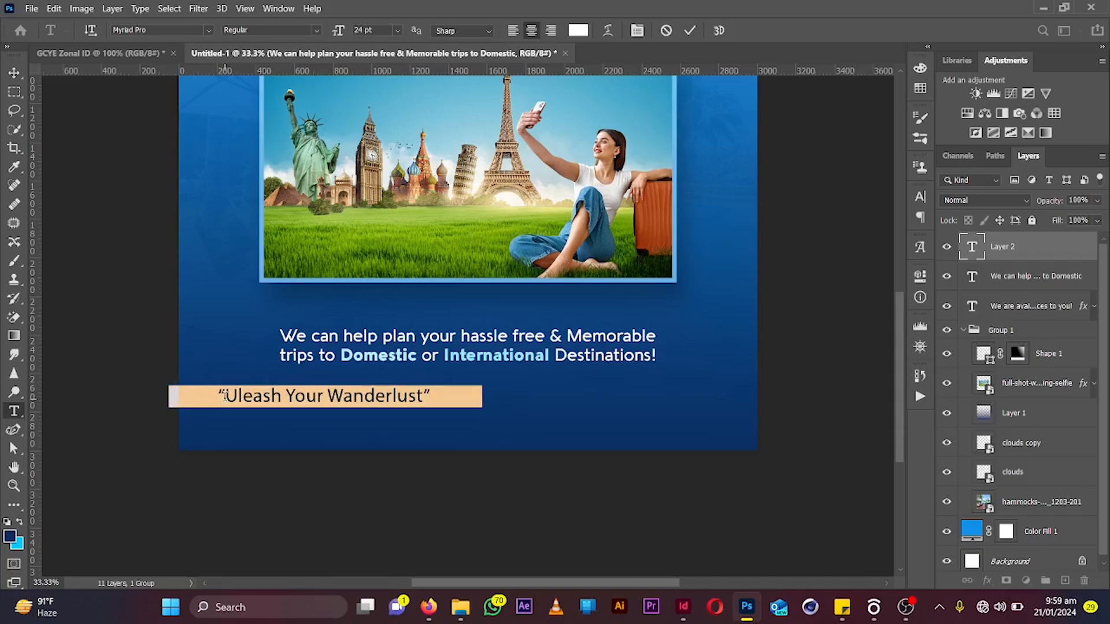
{"action": "key", "text": "alt+Right"}
{"action": "key", "text": "alt+Right"}
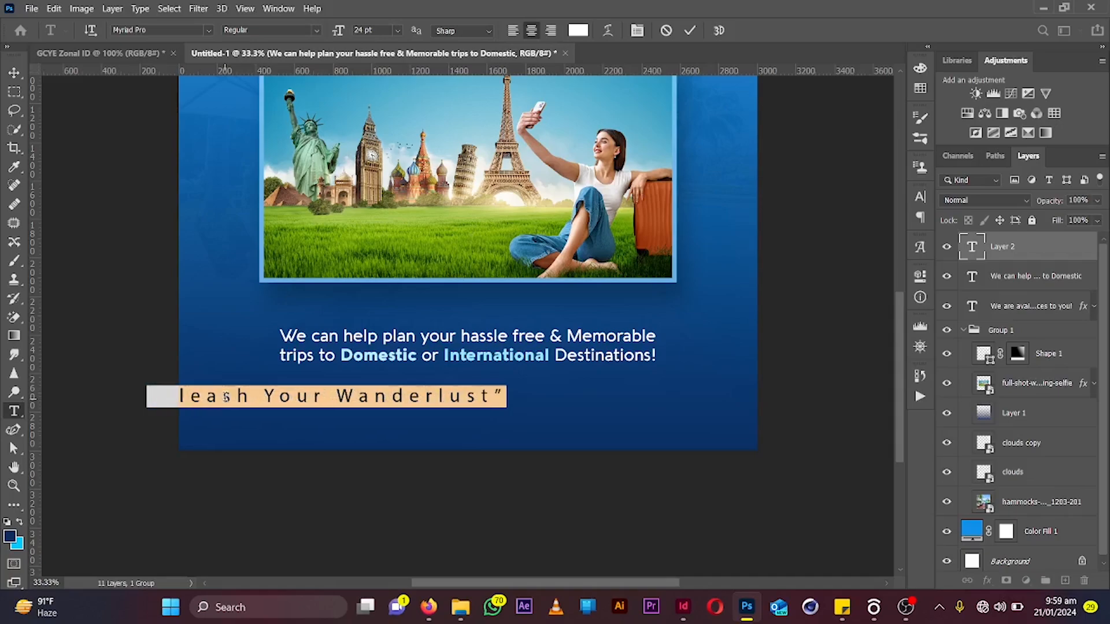
{"action": "left_click", "coordinate": [690, 30]}
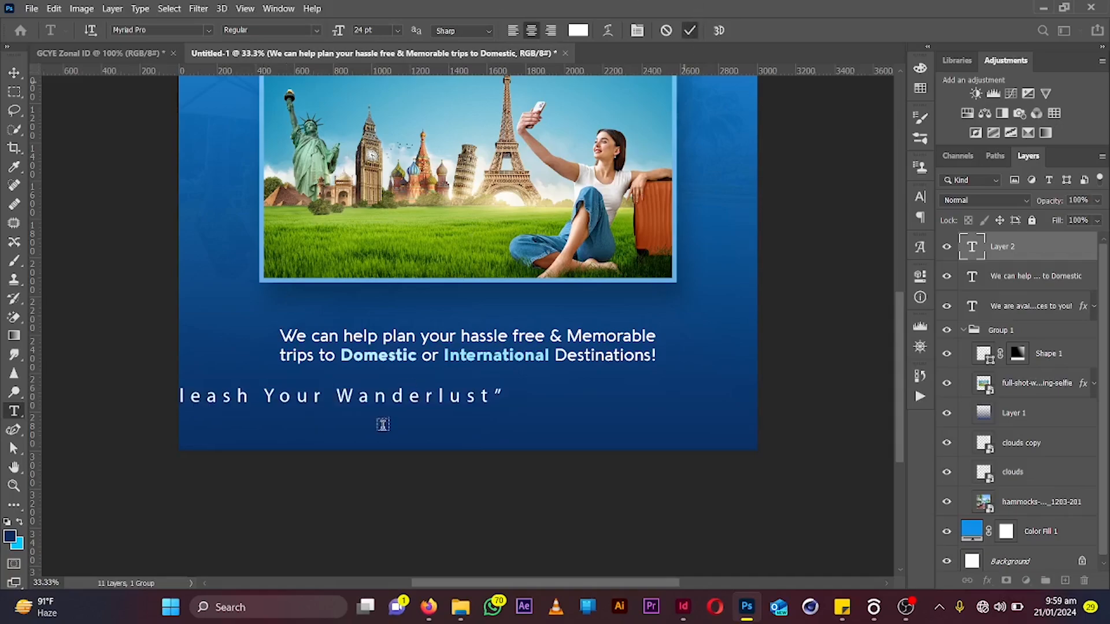
Move the tagline to the center below the body text and scale it down to about 74%
{"action": "left_click", "coordinate": [15, 72]}
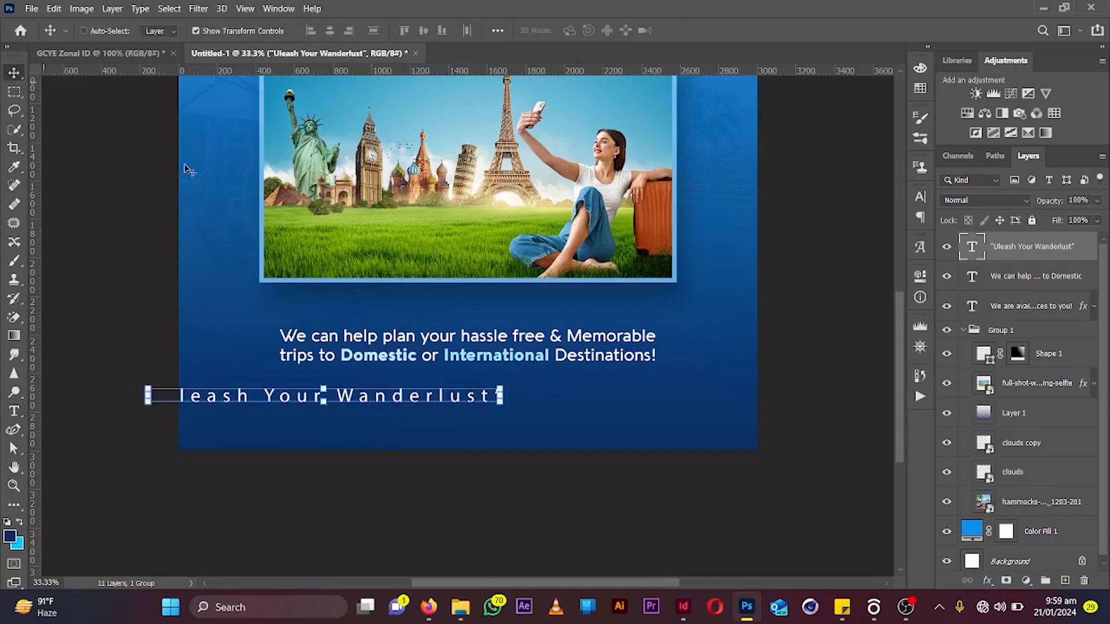
{"action": "left_click_drag", "start_coordinate": [190, 170], "coordinate": [416, 243]}
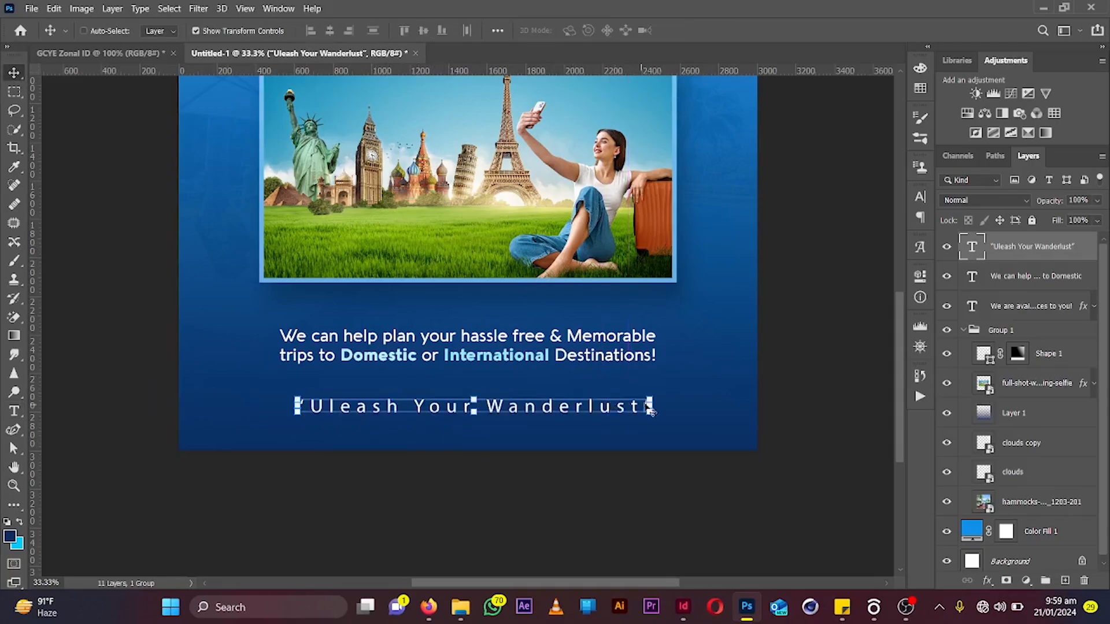
{"action": "left_click", "coordinate": [586, 398]}
{"action": "left_click_drag", "start_coordinate": [586, 398], "coordinate": [511, 399]}
{"action": "left_click", "coordinate": [715, 29]}
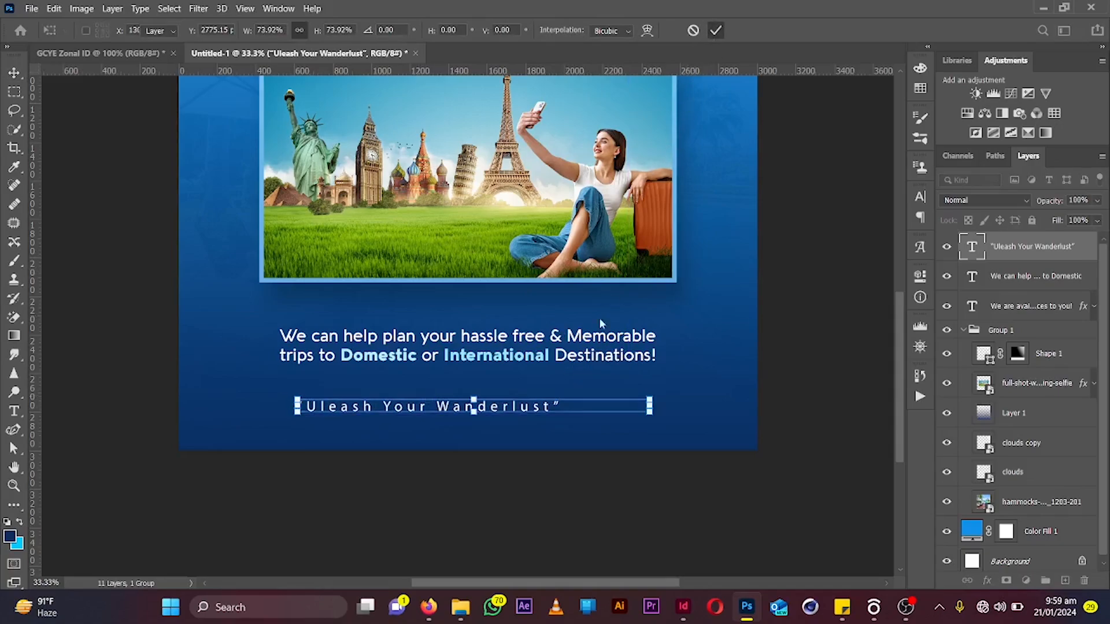
Change the tagline's font to Aquawax Light
{"action": "double_click", "coordinate": [528, 408]}
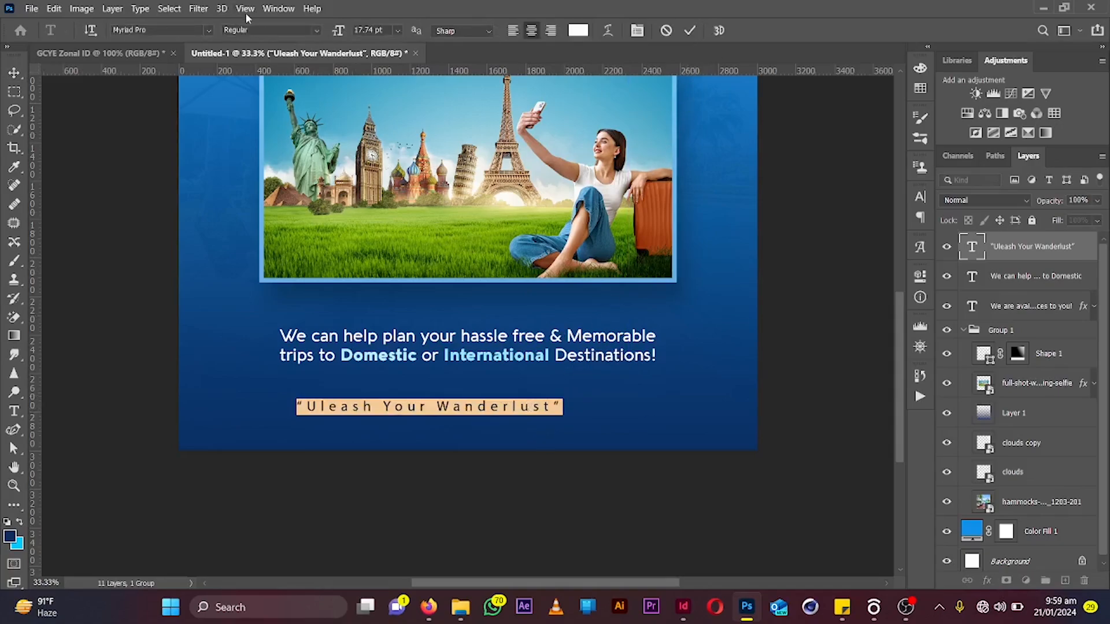
{"action": "left_click", "coordinate": [312, 30]}
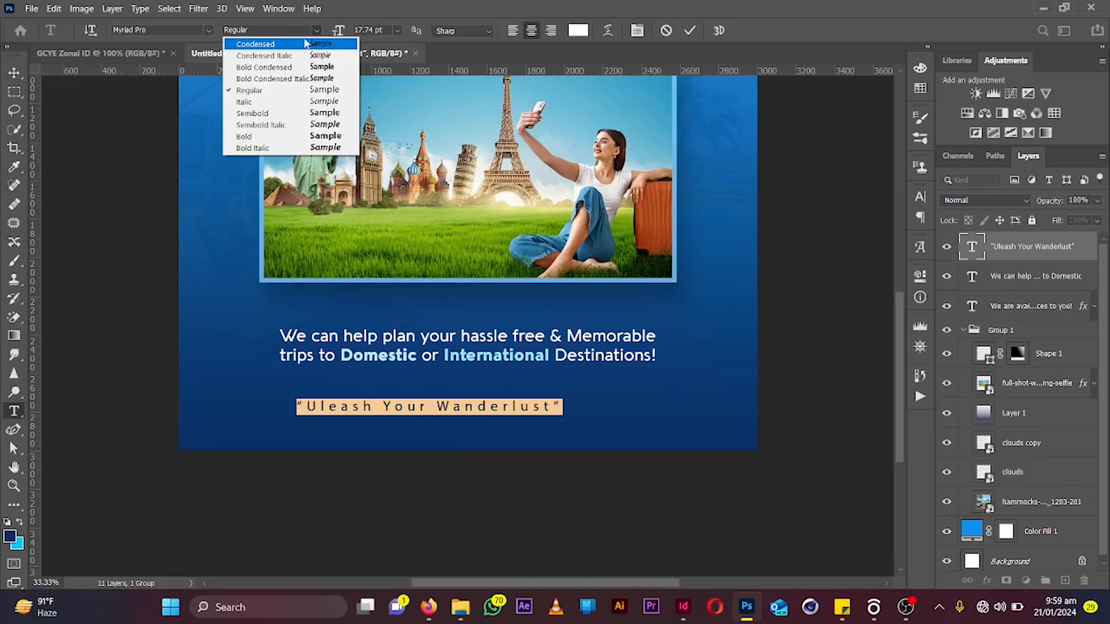
{"action": "left_click", "coordinate": [191, 40]}
{"action": "left_click", "coordinate": [152, 32]}
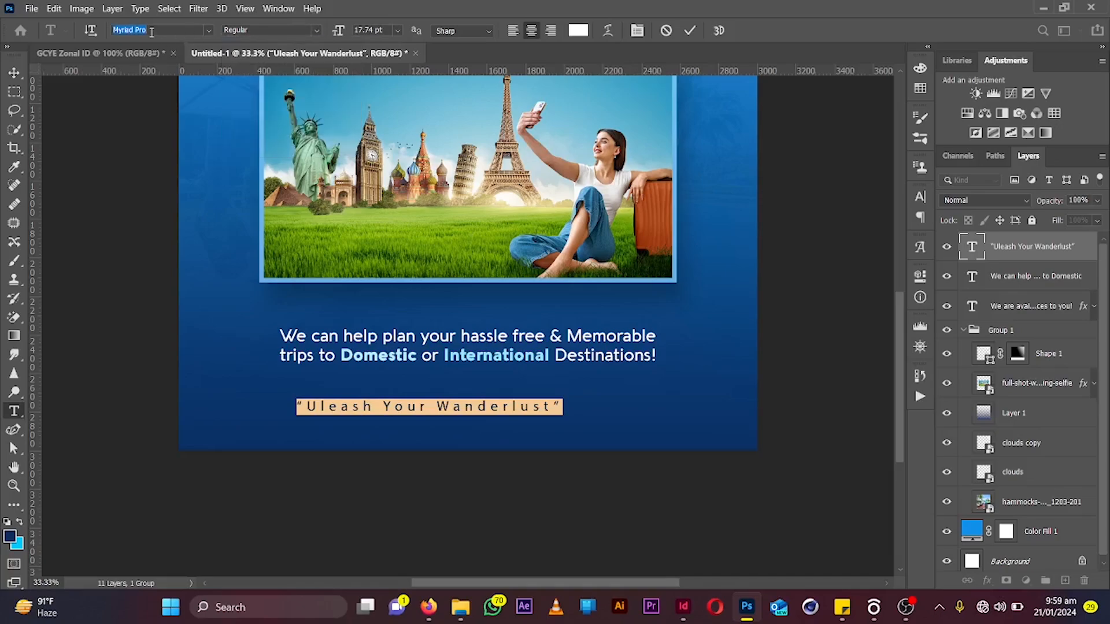
{"action": "type", "text": "aqu"}
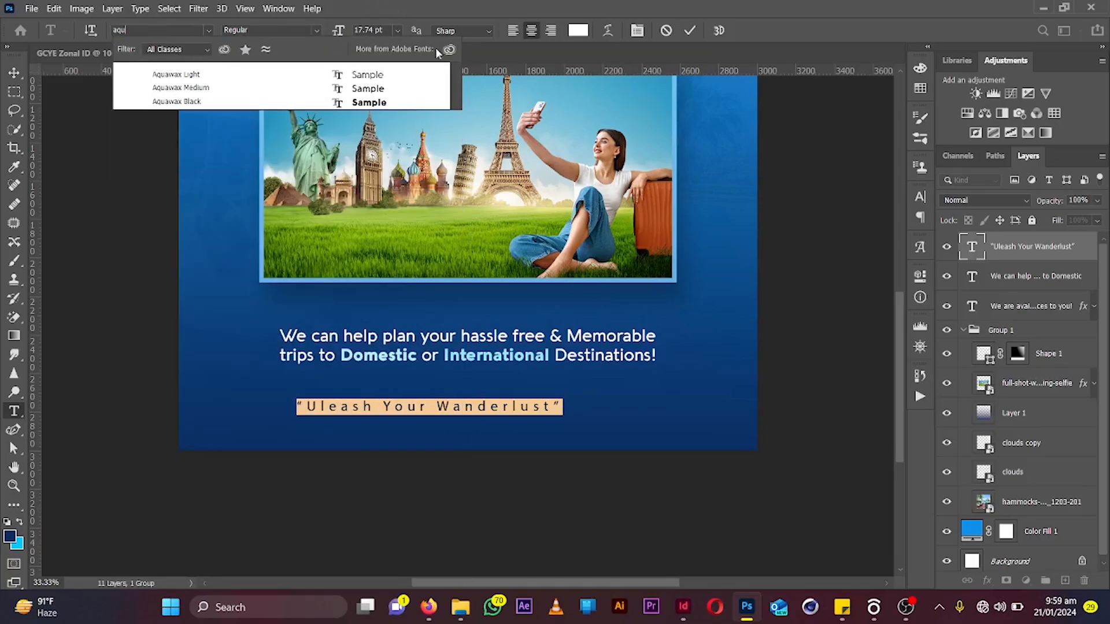
{"action": "key", "text": "Return"}
{"action": "left_click", "coordinate": [437, 81]}
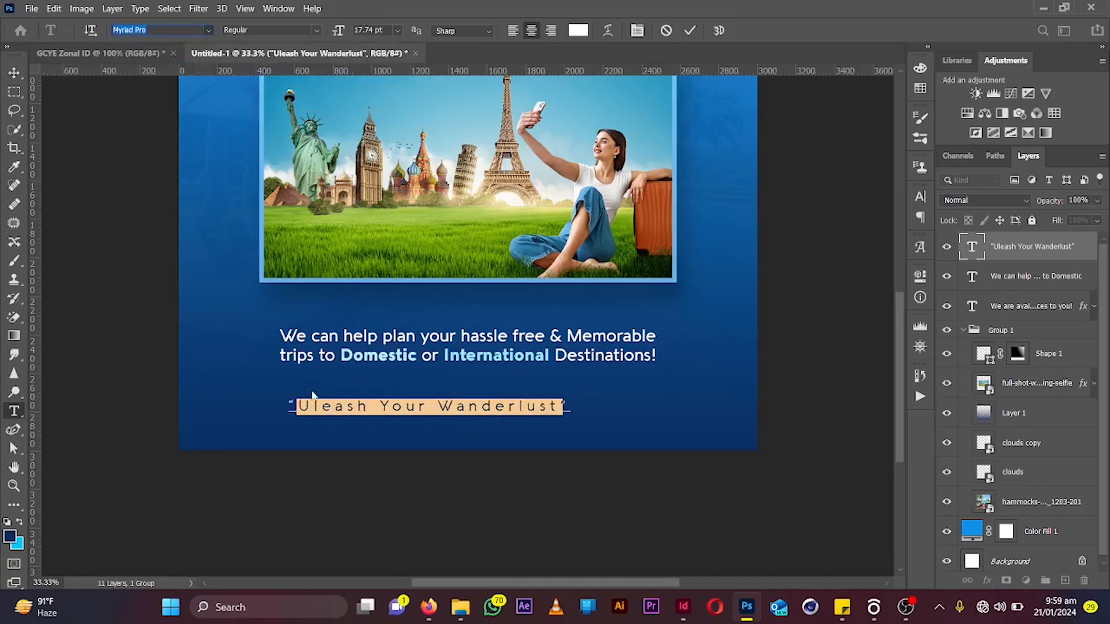
Correct the tagline's spelling to “Unleash Your Wanderlust”
{"action": "left_click_drag", "start_coordinate": [311, 406], "coordinate": [364, 406]}
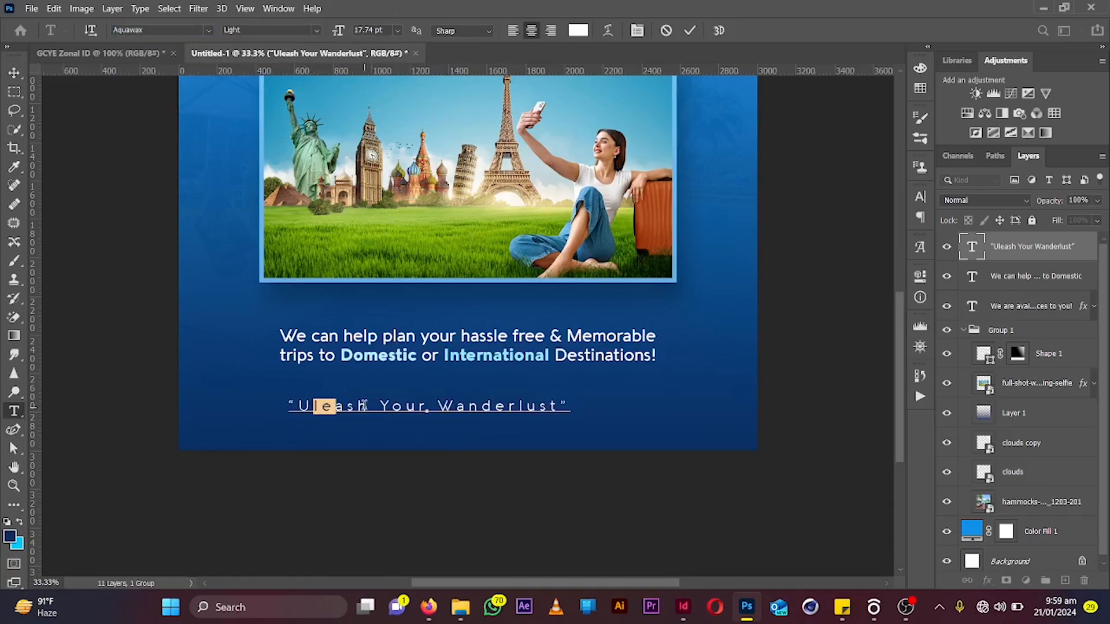
{"action": "key", "text": "Left"}
{"action": "type", "text": "n"}
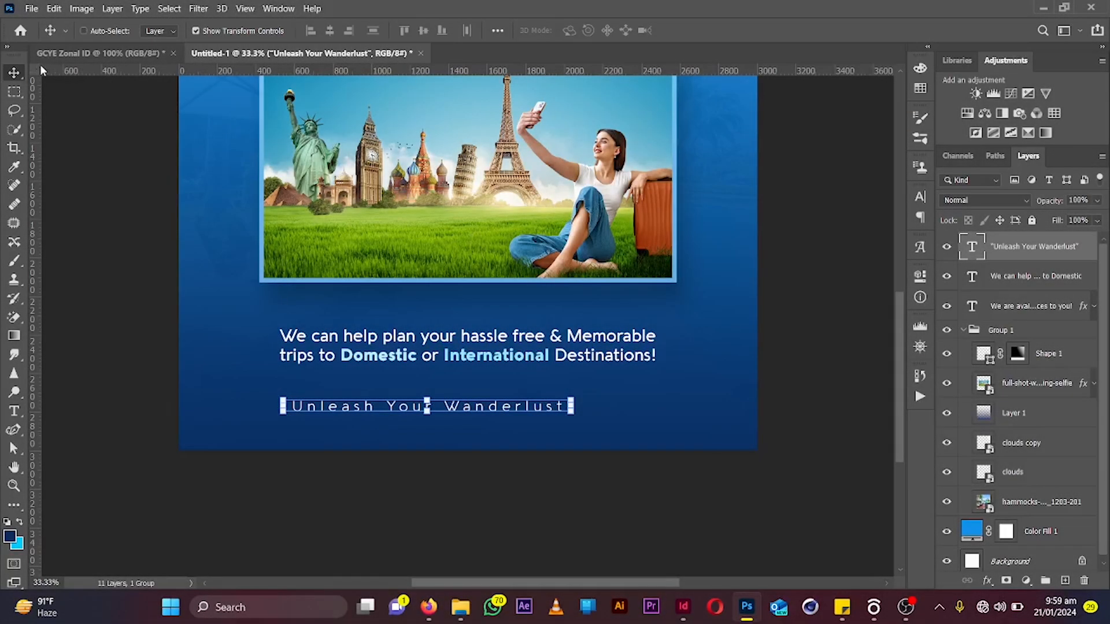
Scale the tagline to about 94% and center it horizontally on the canvas
{"action": "left_click_drag", "start_coordinate": [534, 346], "coordinate": [566, 341]}
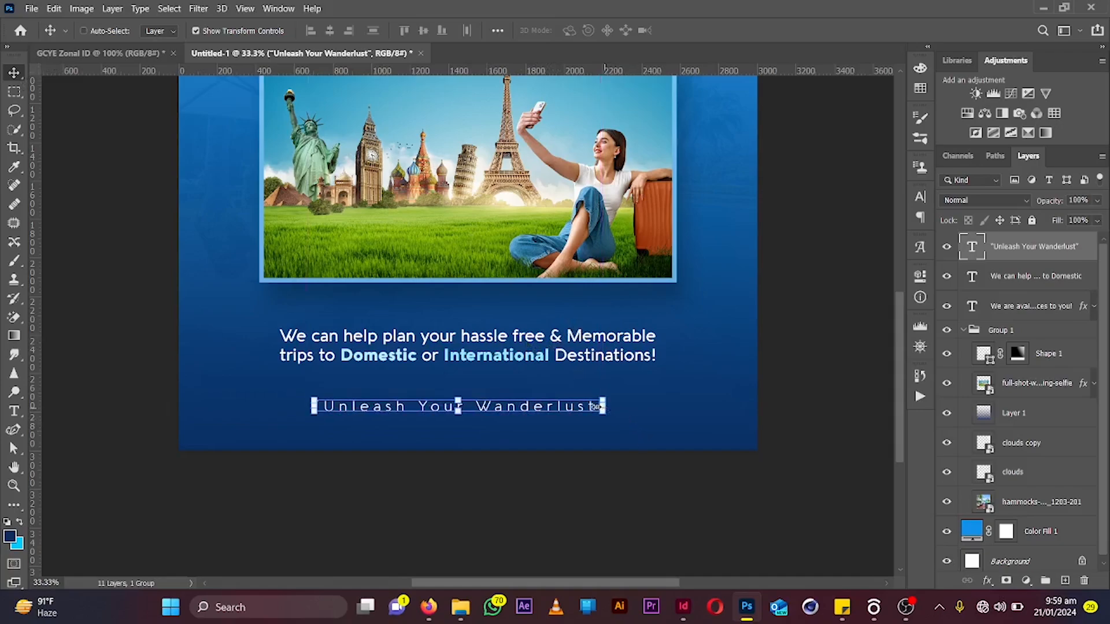
{"action": "mouse_move", "coordinate": [596, 407]}
{"action": "left_mouse_down"}
{"action": "mouse_move", "coordinate": [621, 407]}
{"action": "mouse_move", "coordinate": [586, 406]}
{"action": "left_mouse_up"}
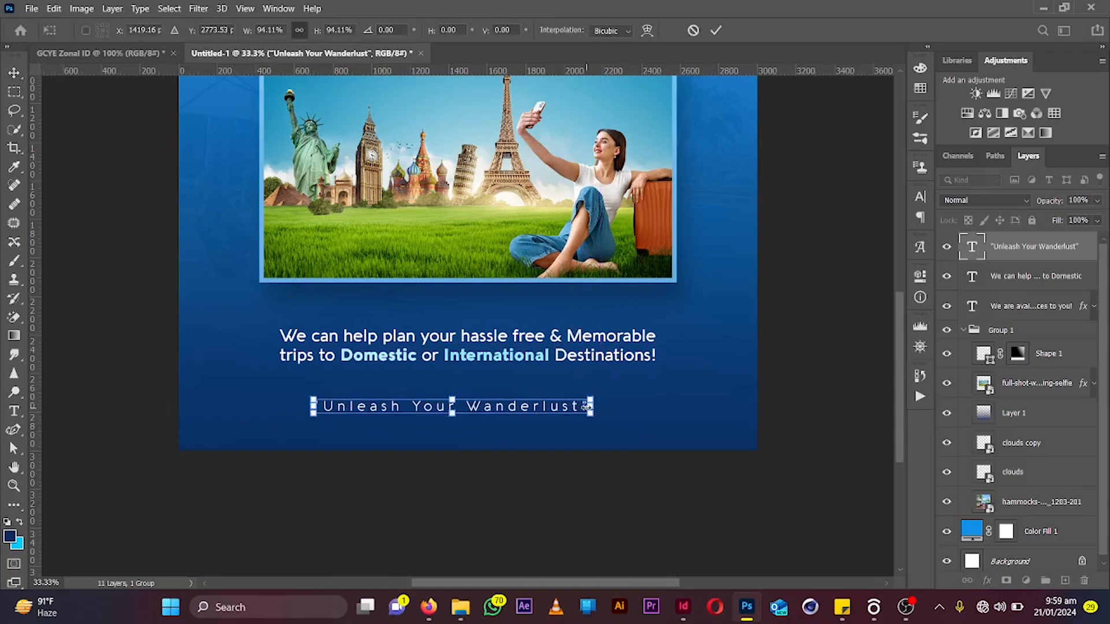
{"action": "key", "text": "Return"}
{"action": "key", "text": "ctrl+a"}
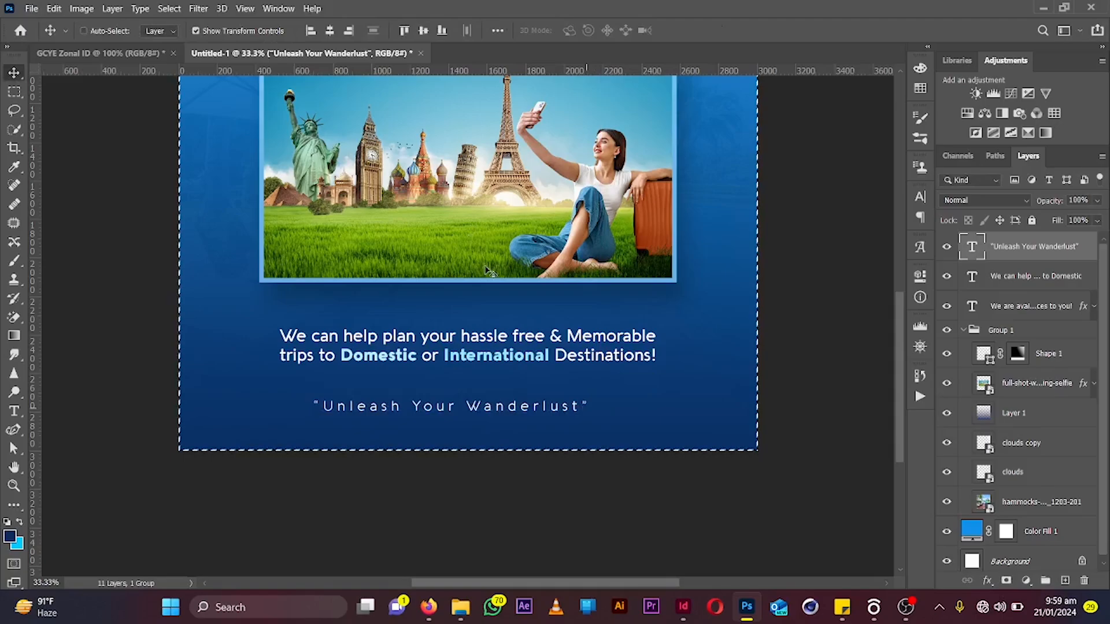
{"action": "left_click", "coordinate": [329, 31]}
{"action": "key", "text": "ctrl+d"}
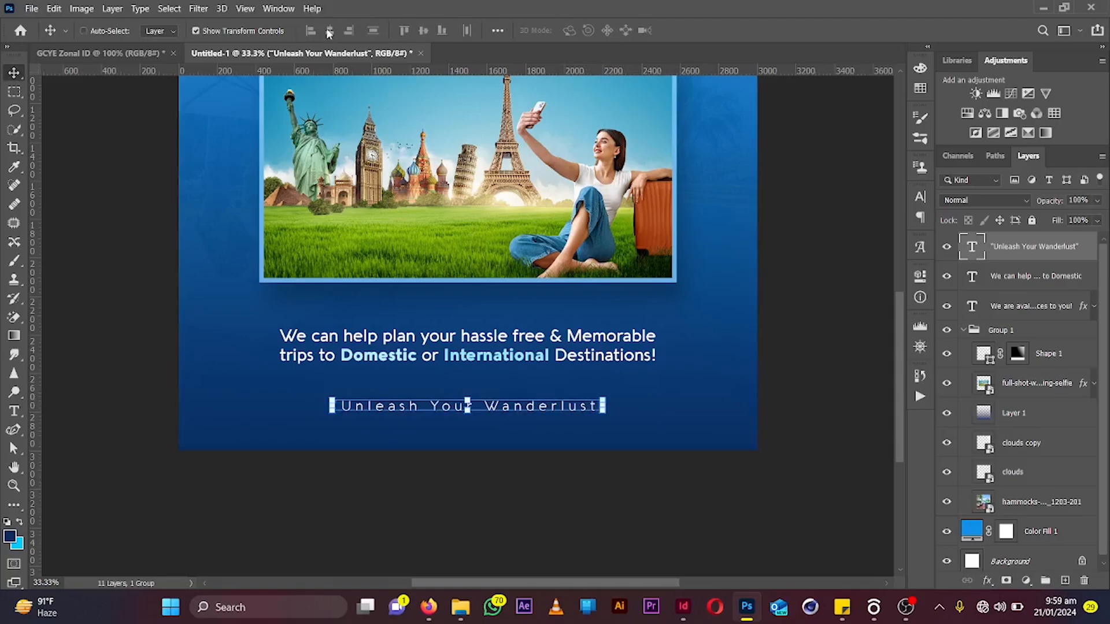
Hide the hammocks-with-palm-trees background image layer
{"action": "key", "text": "ctrl+minus"}
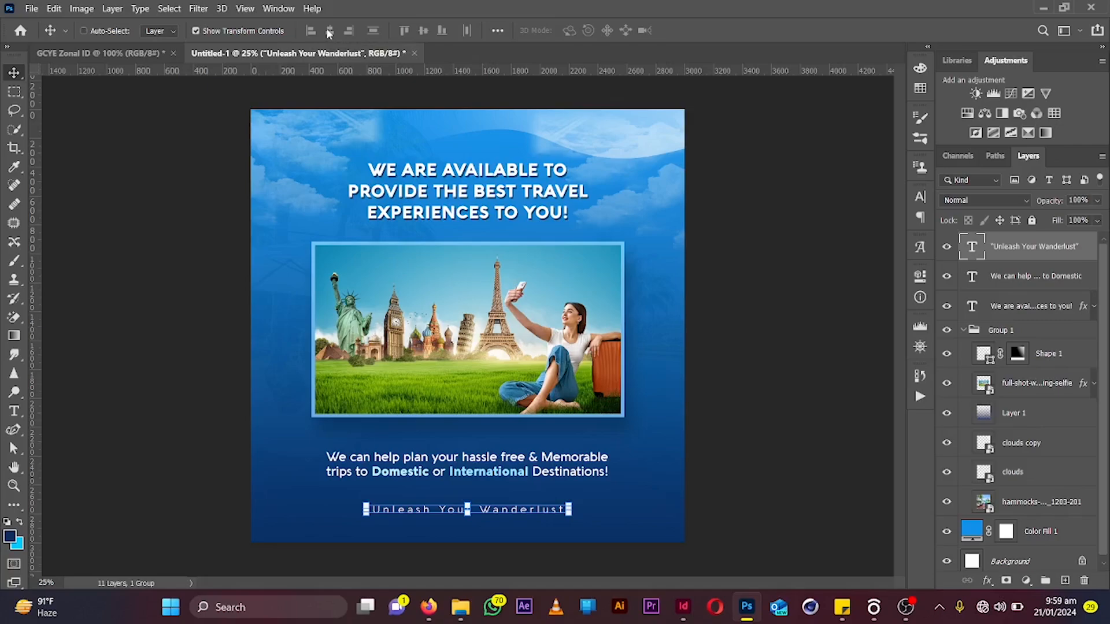
{"action": "left_click", "coordinate": [945, 503]}
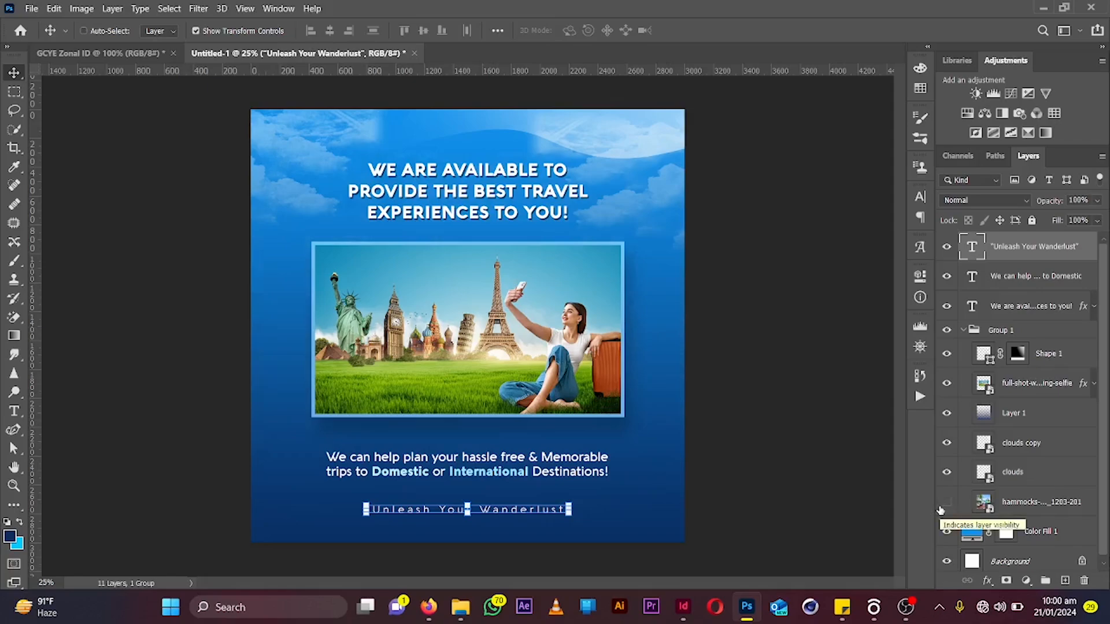
{"action": "key", "text": "ctrl+plus"}
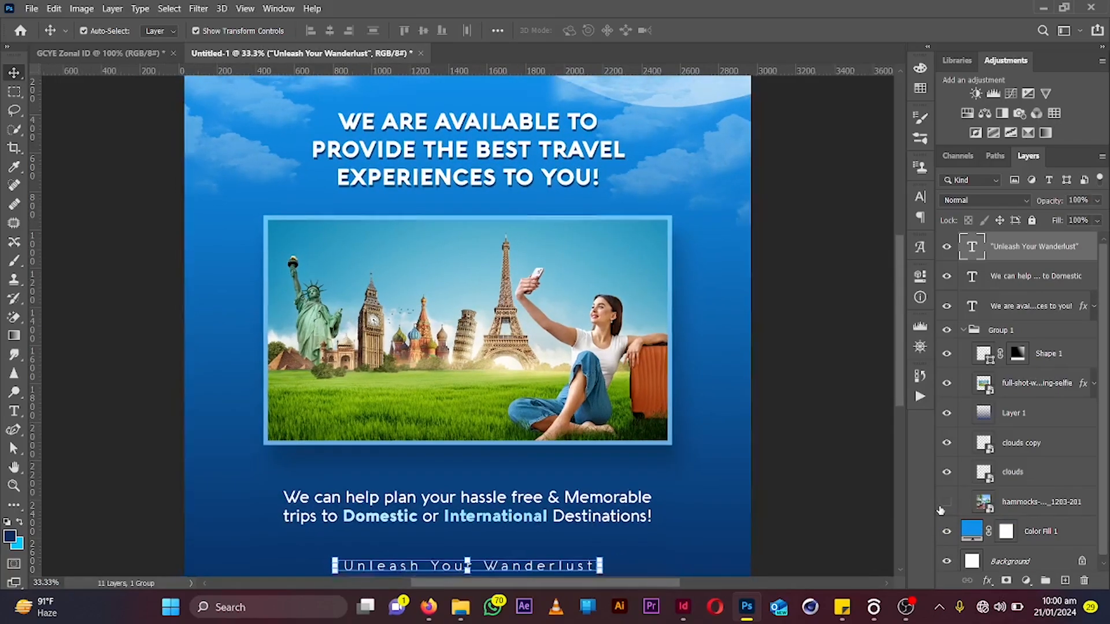
{"action": "key", "text": "ctrl+minus"}
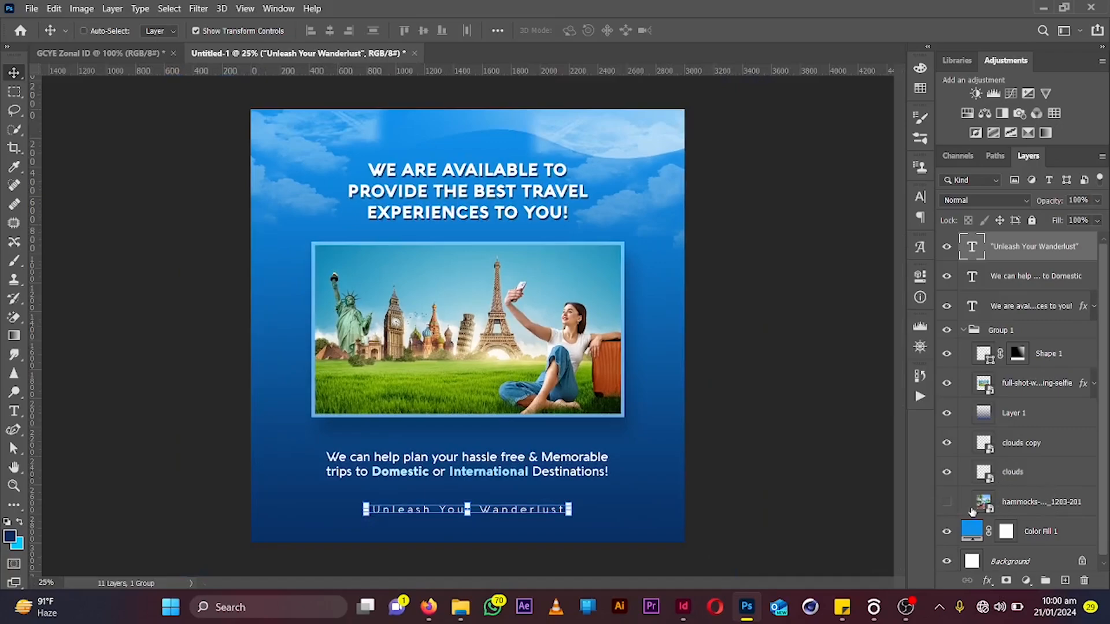
{"action": "left_click", "coordinate": [946, 503]}
{"action": "left_click", "coordinate": [992, 509]}
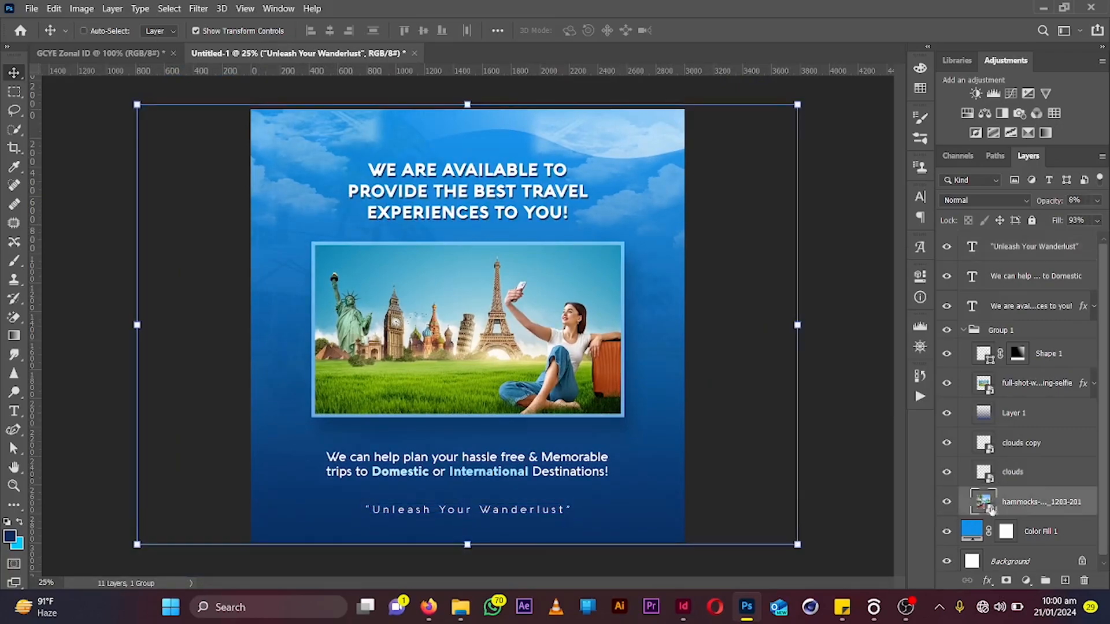
{"action": "left_click", "coordinate": [948, 508]}
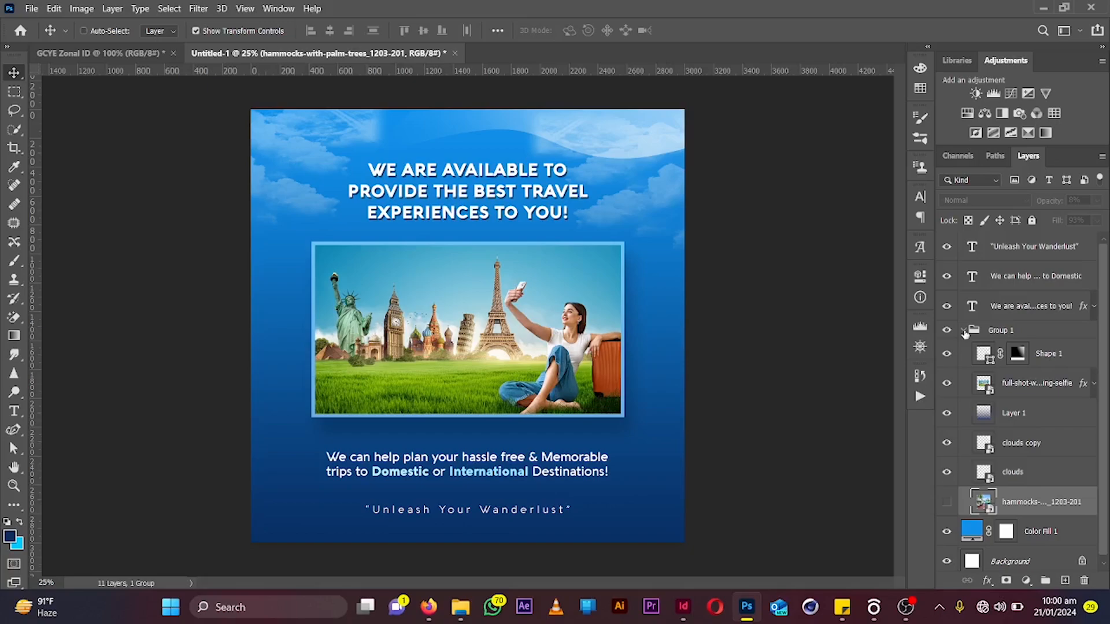
{"action": "left_click", "coordinate": [965, 332]}
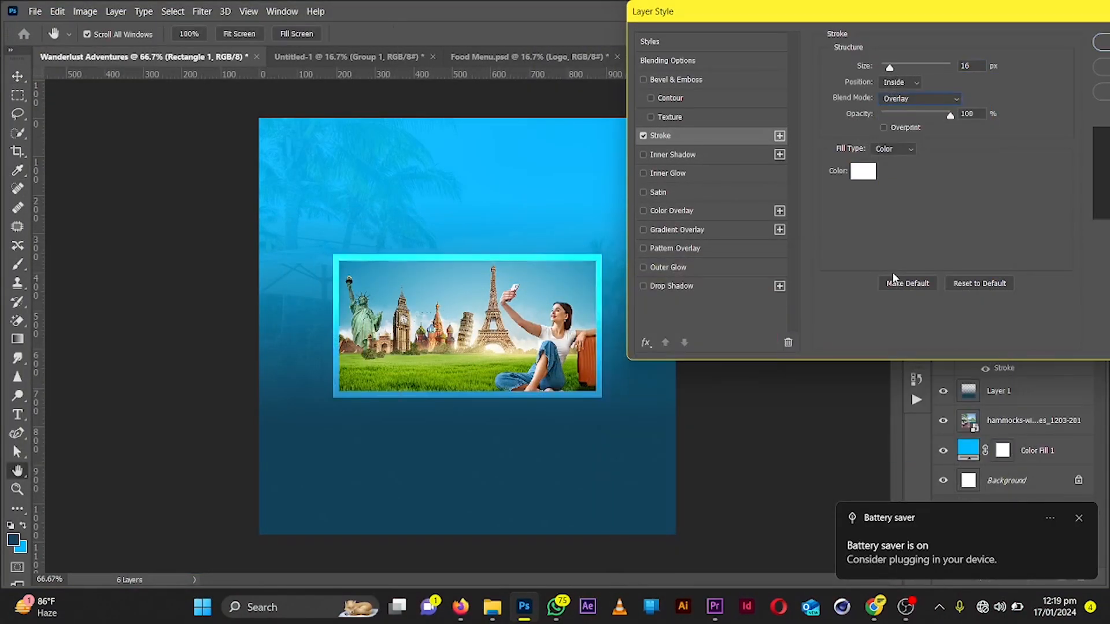
Set the photo frame's white stroke to 16 px, Inside position and Overlay blend mode
{"action": "left_click_drag", "start_coordinate": [950, 116], "coordinate": [924, 116]}
{"action": "left_click_drag", "start_coordinate": [890, 67], "coordinate": [887, 67]}
{"action": "left_click", "coordinate": [919, 99]}
{"action": "left_click", "coordinate": [905, 292]}
{"action": "left_click_drag", "start_coordinate": [924, 115], "coordinate": [1030, 102]}
{"action": "left_click", "coordinate": [919, 99]}
{"action": "left_click", "coordinate": [909, 280]}
{"action": "left_click", "coordinate": [1101, 42]}
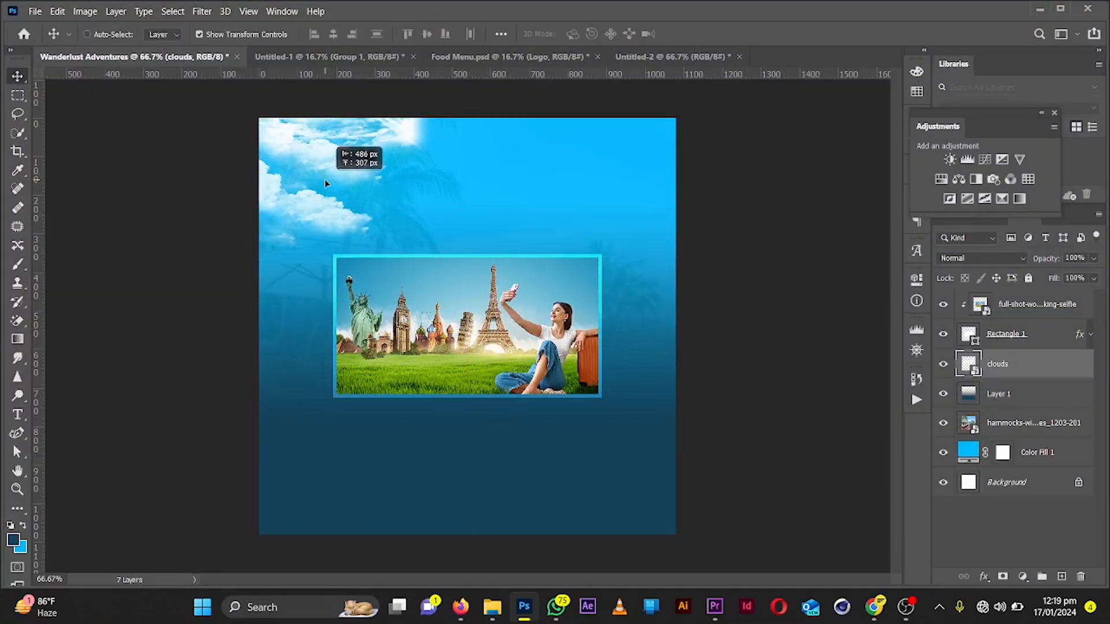
Group the selected layers and delete an unneeded layer from the group
{"action": "left_click_drag", "start_coordinate": [330, 179], "coordinate": [672, 171]}
{"action": "key", "text": "ctrl+g"}
{"action": "double_click", "coordinate": [969, 441]}
{"action": "left_click", "coordinate": [999, 382]}
{"action": "key", "text": "Delete"}
{"action": "left_click", "coordinate": [12, 540]}
{"action": "left_click", "coordinate": [961, 294]}
Reposition the layer content upward on the canvas
{"action": "left_click_drag", "start_coordinate": [462, 447], "coordinate": [463, 292]}
{"action": "key", "text": "ctrl+z"}
{"action": "left_click_drag", "start_coordinate": [470, 423], "coordinate": [471, 283]}
{"action": "key", "text": "ctrl+plus"}
{"action": "key", "text": "ctrl+z"}
{"action": "mouse_move", "coordinate": [463, 486]}
{"action": "left_mouse_down"}
{"action": "mouse_move", "coordinate": [463, 226]}
{"action": "mouse_move", "coordinate": [578, 217]}
{"action": "left_mouse_up"}
{"action": "key", "text": "v"}
{"action": "key", "text": "ctrl+plus"}
{"action": "key", "text": "ctrl+minus"}
Draw a wave shape across the top of the canvas with the Pen tool
{"action": "key", "text": "p"}
{"action": "left_click", "coordinate": [191, 161]}
{"action": "left_click", "coordinate": [744, 179]}
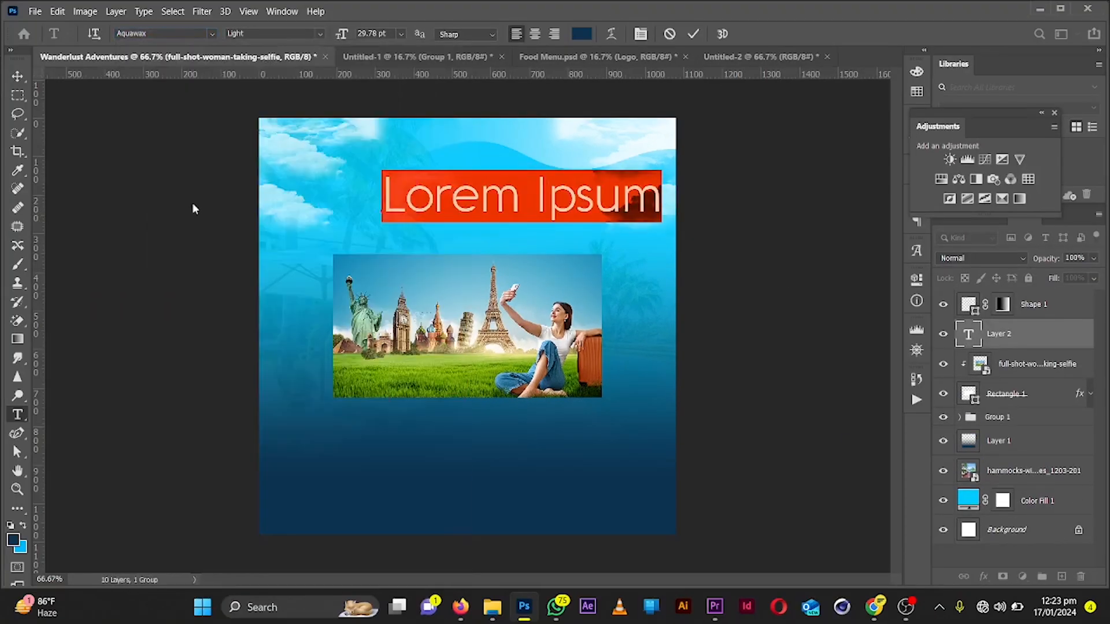
{"action": "key", "text": "Down"}
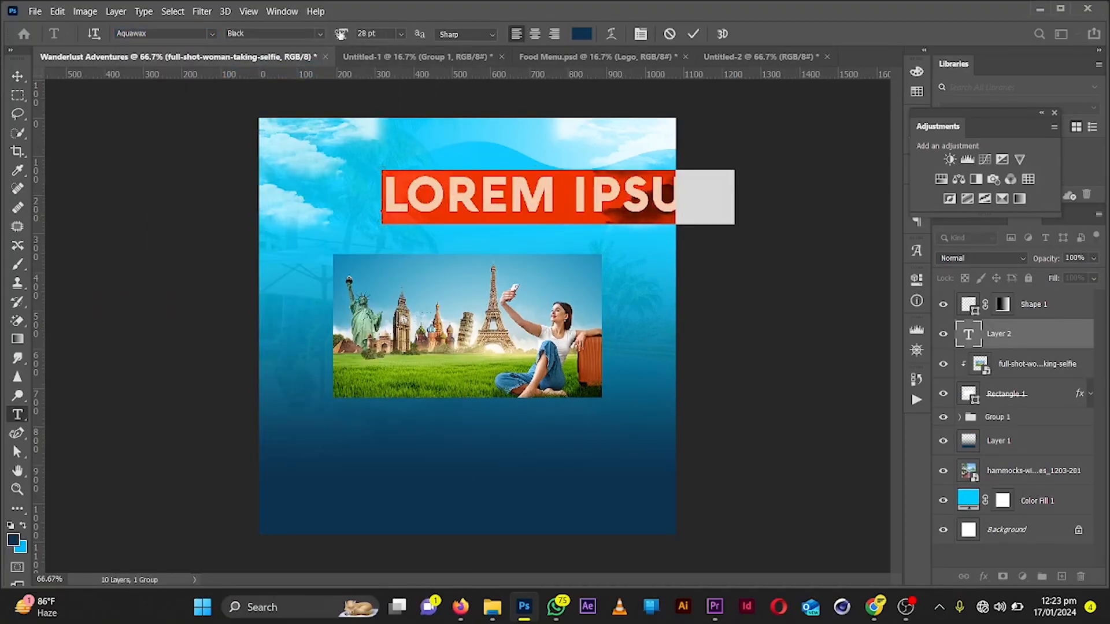
Type the headline “WE ARE AVAILABLE TO” and set its size to 18 pt
{"action": "left_click_drag", "start_coordinate": [341, 34], "coordinate": [338, 35]}
{"action": "type", "text": "WE ARE AVAILABLE TO"}
{"action": "key", "text": "ctrl+a"}
{"action": "left_click", "coordinate": [342, 35]}
{"action": "type", "text": "10"}
Add a second headline line reading “PROVIDE THE BEST EXPERIENCES TO OUR”
{"action": "left_click", "coordinate": [566, 206]}
{"action": "key", "text": "Return"}
{"action": "type", "text": "PROVIDE THE BEST EXPERIENCES TO OUR"}
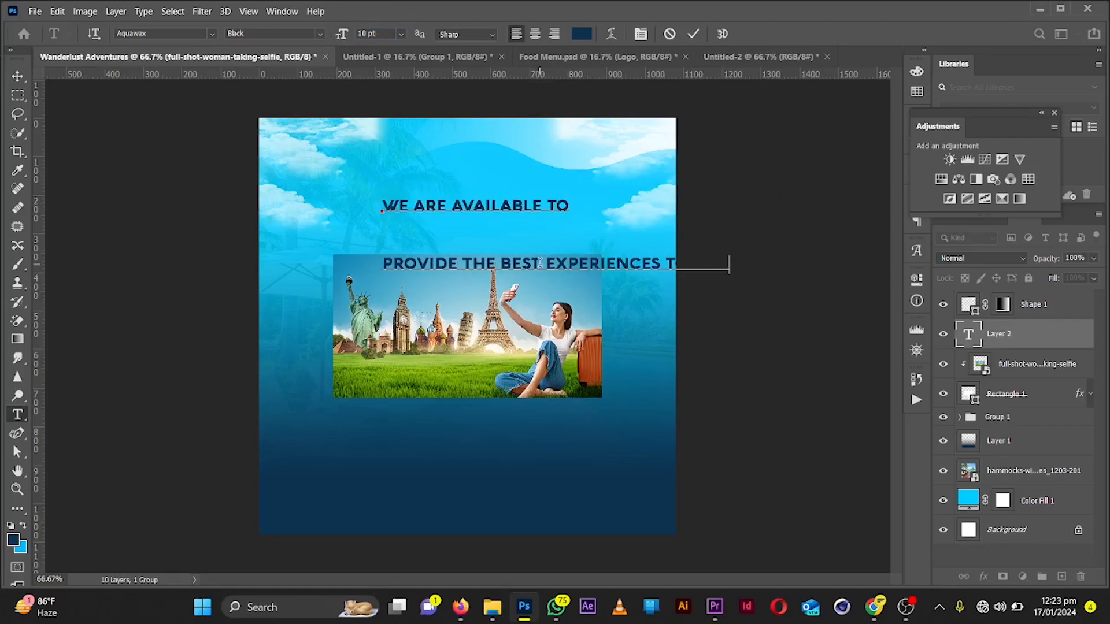
Insert the word “TRAVEL” after “BEST” and break the headline onto a new line
{"action": "left_click", "coordinate": [542, 263]}
{"action": "type", "text": "TRAVEL"}
{"action": "key", "text": "Return"}
Center-align the headline text and move it above the photo
{"action": "key", "text": "ctrl+a"}
{"action": "left_click", "coordinate": [535, 34]}
{"action": "left_click", "coordinate": [693, 34]}
{"action": "left_click_drag", "start_coordinate": [384, 219], "coordinate": [467, 214]}
{"action": "key", "text": "v"}
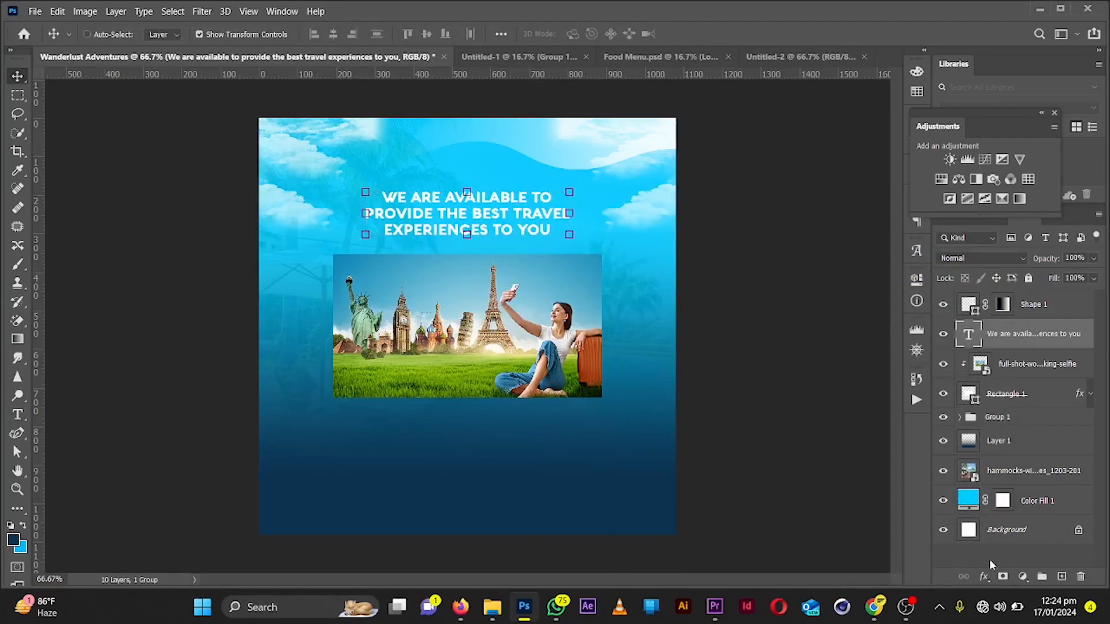
Apply a Multiply drop shadow to the headline layer with a shadow color sampled from the background
{"action": "left_click", "coordinate": [1007, 394]}
{"action": "left_click", "coordinate": [1091, 394]}
{"action": "left_click", "coordinate": [1091, 394]}
{"action": "left_click", "coordinate": [1033, 334]}
{"action": "left_click", "coordinate": [984, 577]}
{"action": "left_click", "coordinate": [1011, 563]}
{"action": "left_click", "coordinate": [983, 578]}
{"action": "left_click", "coordinate": [1012, 564]}
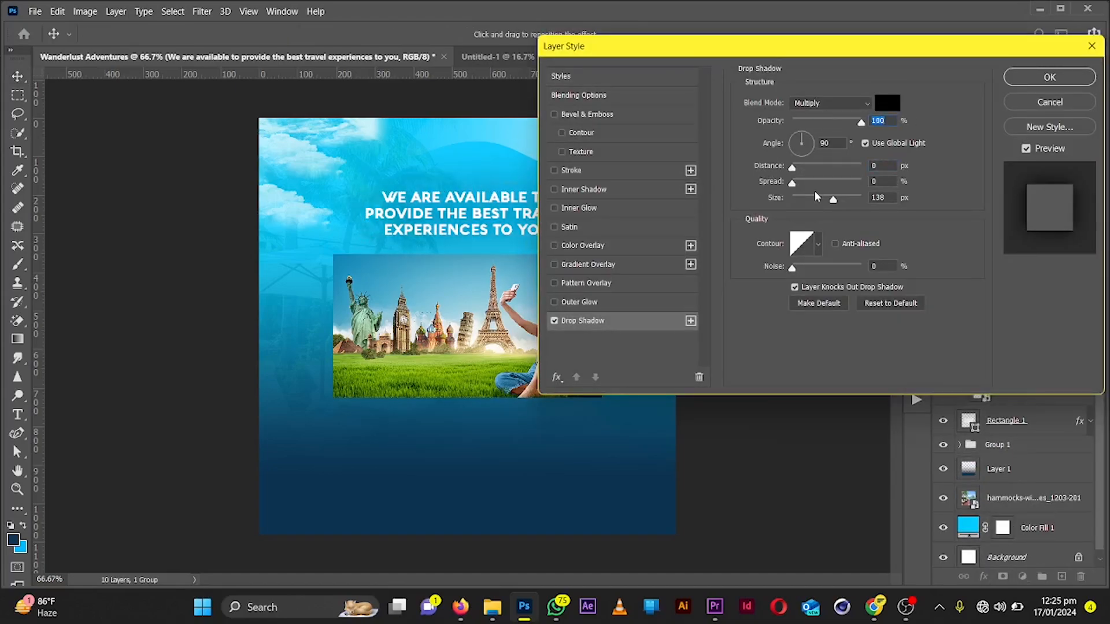
{"action": "left_click", "coordinate": [890, 102]}
{"action": "left_click", "coordinate": [598, 483]}
{"action": "left_click", "coordinate": [961, 293]}
{"action": "key", "text": "ctrl+plus"}
{"action": "left_click", "coordinate": [1050, 77]}
Add a drop shadow to the photo frame rectangle with 74% opacity, 27 px distance and a smaller size
{"action": "double_click", "coordinate": [1081, 399]}
{"action": "left_click", "coordinate": [585, 318]}
{"action": "left_click_drag", "start_coordinate": [838, 165], "coordinate": [814, 166]}
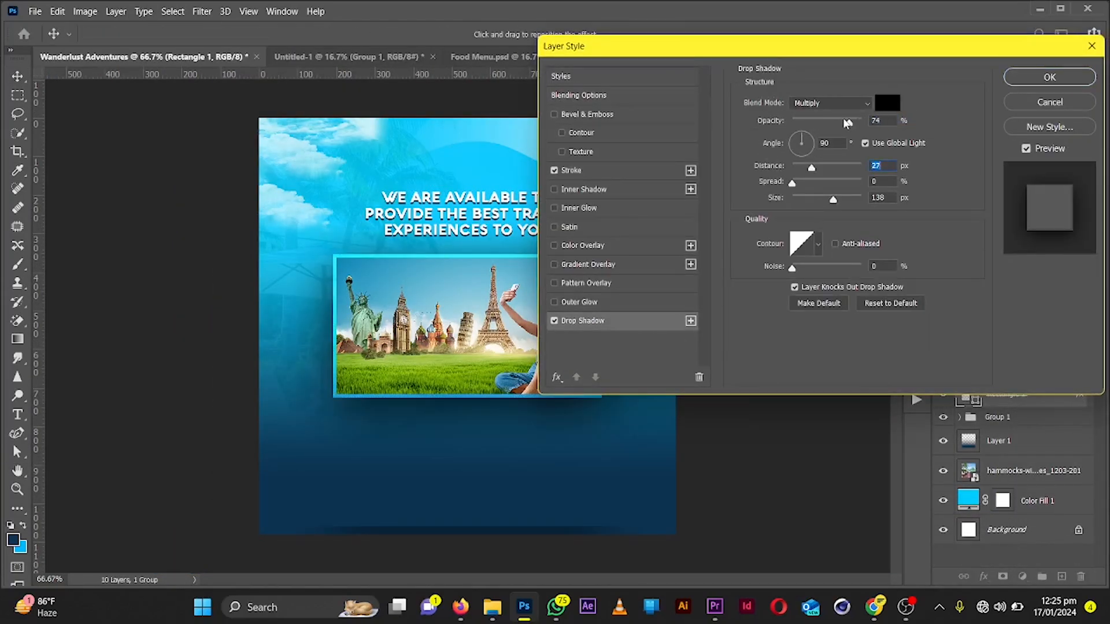
{"action": "left_click_drag", "start_coordinate": [723, 44], "coordinate": [777, 34]}
{"action": "left_click_drag", "start_coordinate": [890, 188], "coordinate": [866, 187]}
{"action": "left_click", "coordinate": [1101, 65]}
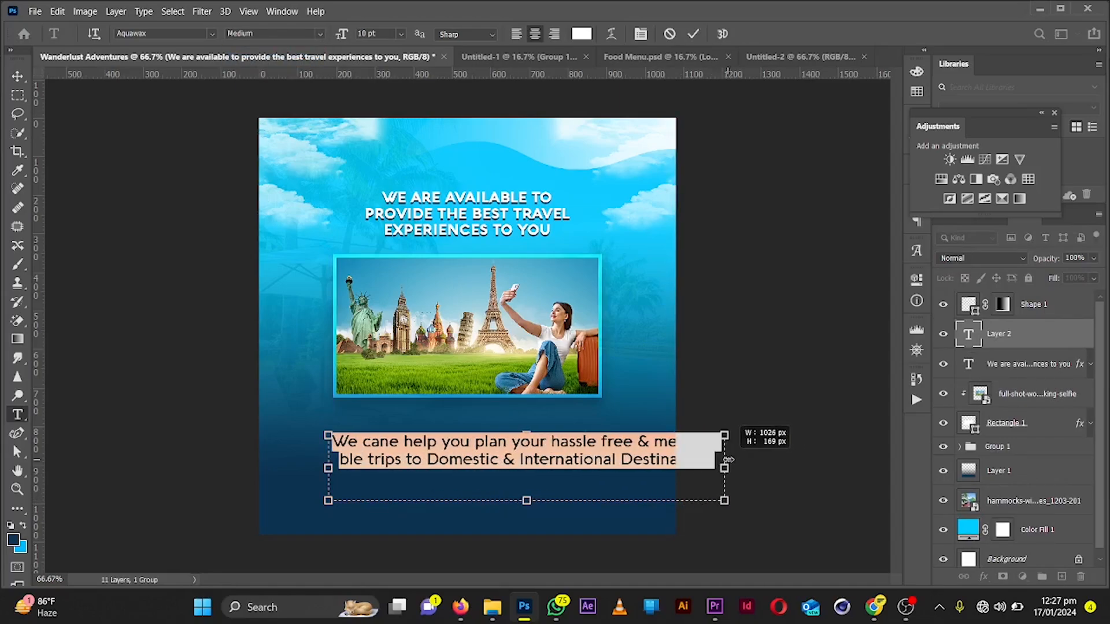
Color the body text white and apply the Black font style to the highlighted word
{"action": "left_click", "coordinate": [581, 33]}
{"action": "left_click", "coordinate": [521, 165]}
{"action": "left_click", "coordinate": [961, 293]}
{"action": "left_click", "coordinate": [320, 34]}
{"action": "left_click", "coordinate": [291, 72]}
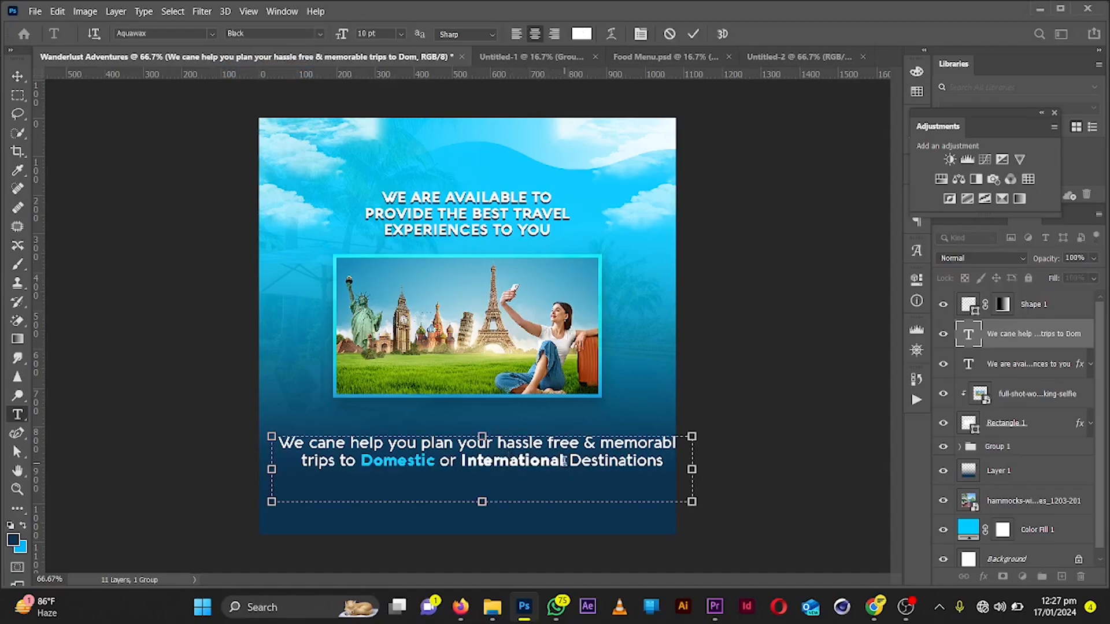
Color the words Domestic and International in the body text light blue #10cbff
{"action": "double_click", "coordinate": [563, 460]}
{"action": "left_click", "coordinate": [581, 34]}
{"action": "left_click", "coordinate": [961, 293]}
{"action": "double_click", "coordinate": [395, 460]}
{"action": "left_click", "coordinate": [581, 34]}
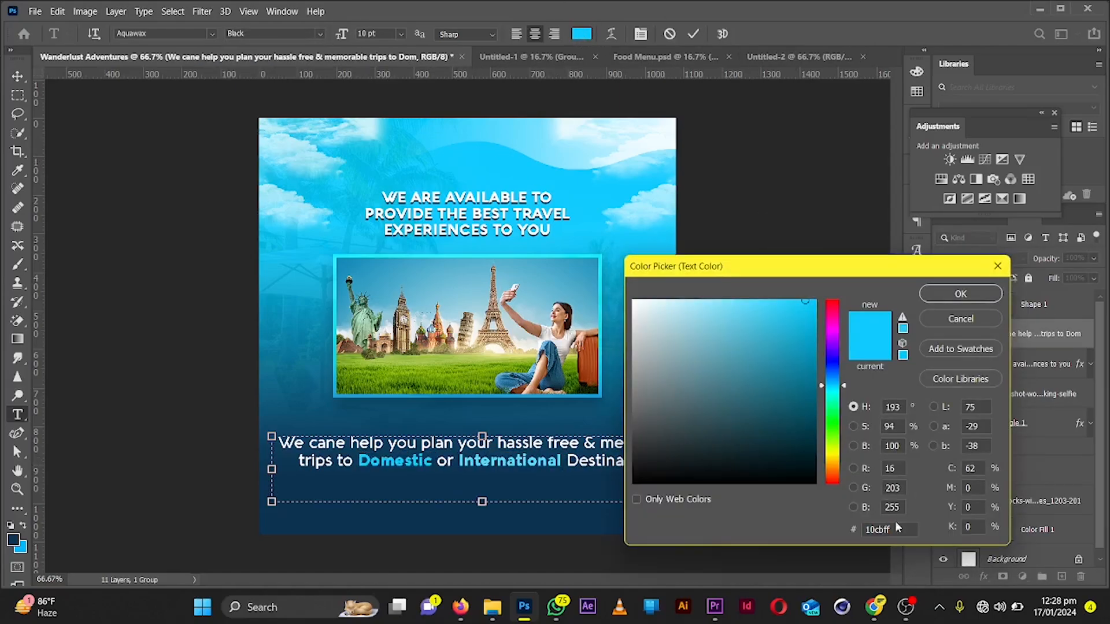
{"action": "left_click", "coordinate": [961, 294]}
Narrow the body text box from its right edge so the lines wrap within the flyer
{"action": "left_click_drag", "start_coordinate": [692, 469], "coordinate": [584, 467]}
{"action": "left_click", "coordinate": [997, 399], "text": "shift"}
{"action": "left_click", "coordinate": [1029, 363]}
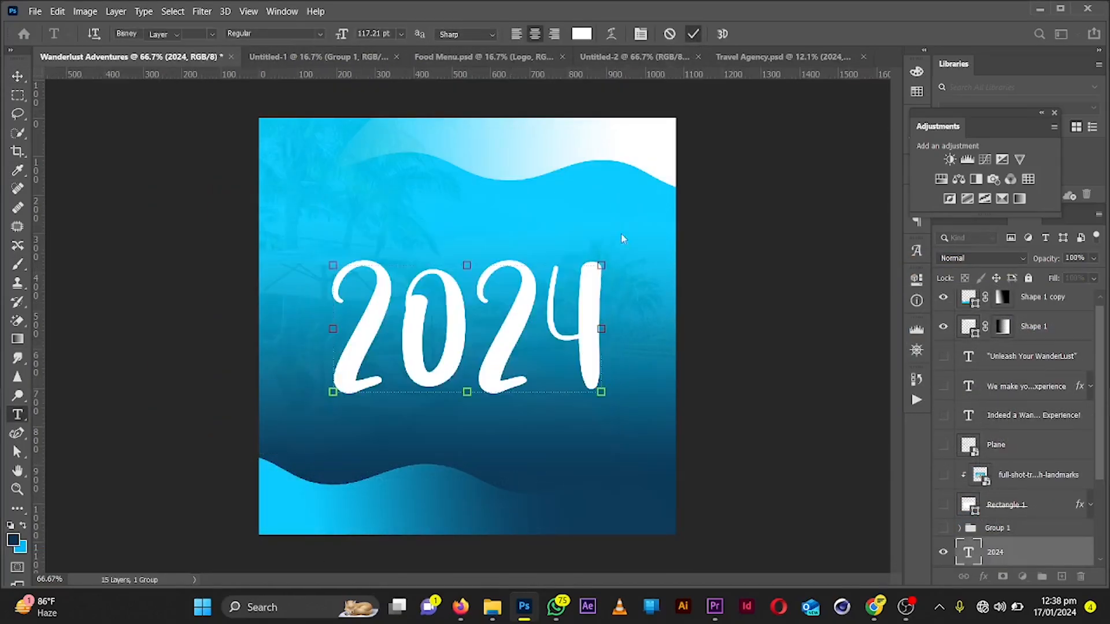
Add a script-style "Happy New Year!" text line and position it just above the large 2024 numbers
{"action": "key", "text": "t"}
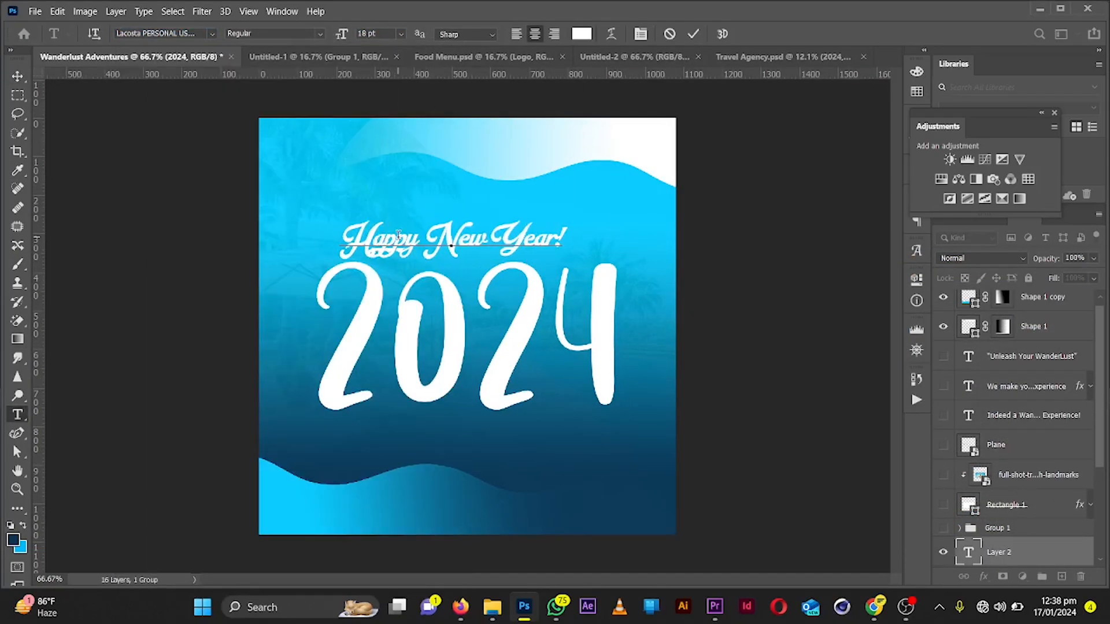
{"action": "left_click_drag", "start_coordinate": [565, 241], "coordinate": [551, 239]}
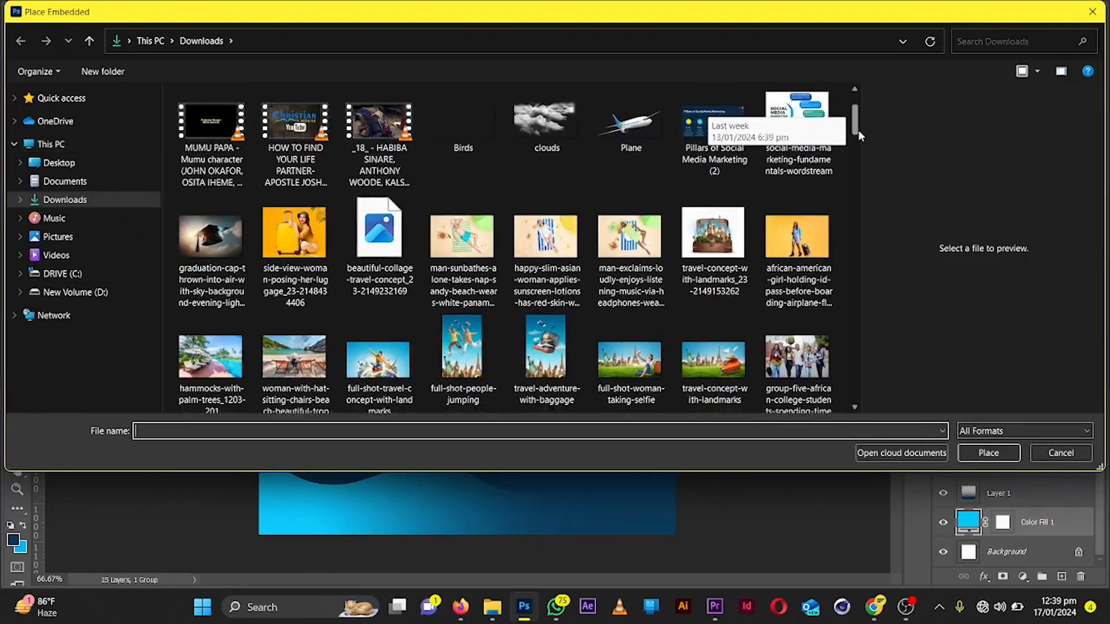
Place the tropical beach photo of the woman in the hat into the New Year flyer behind the text
{"action": "double_click", "coordinate": [858, 130]}
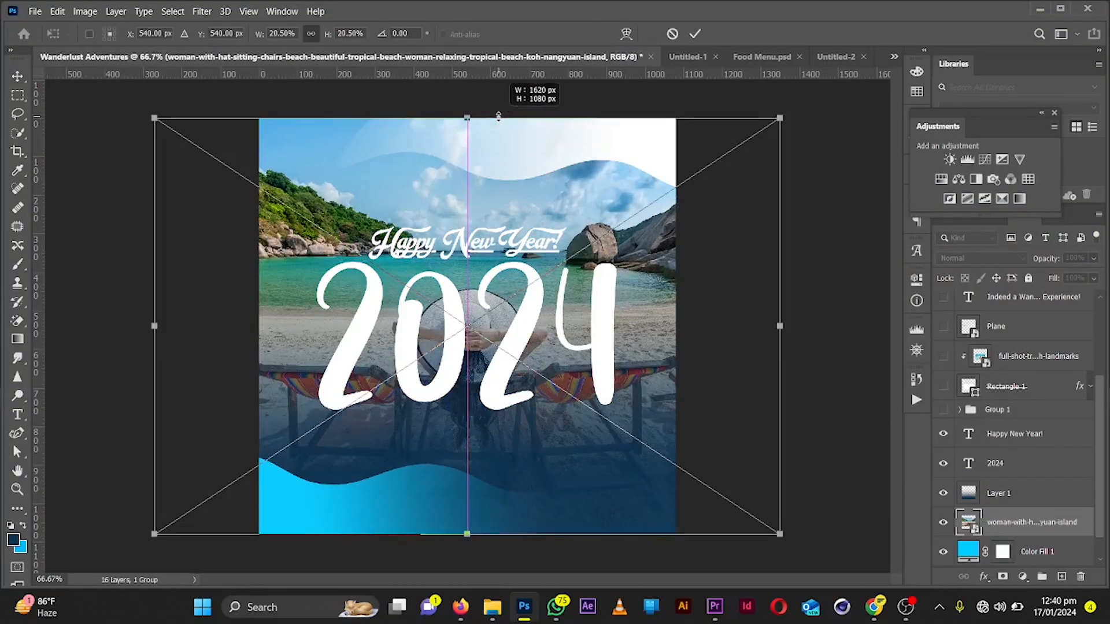
{"action": "key", "text": "Return"}
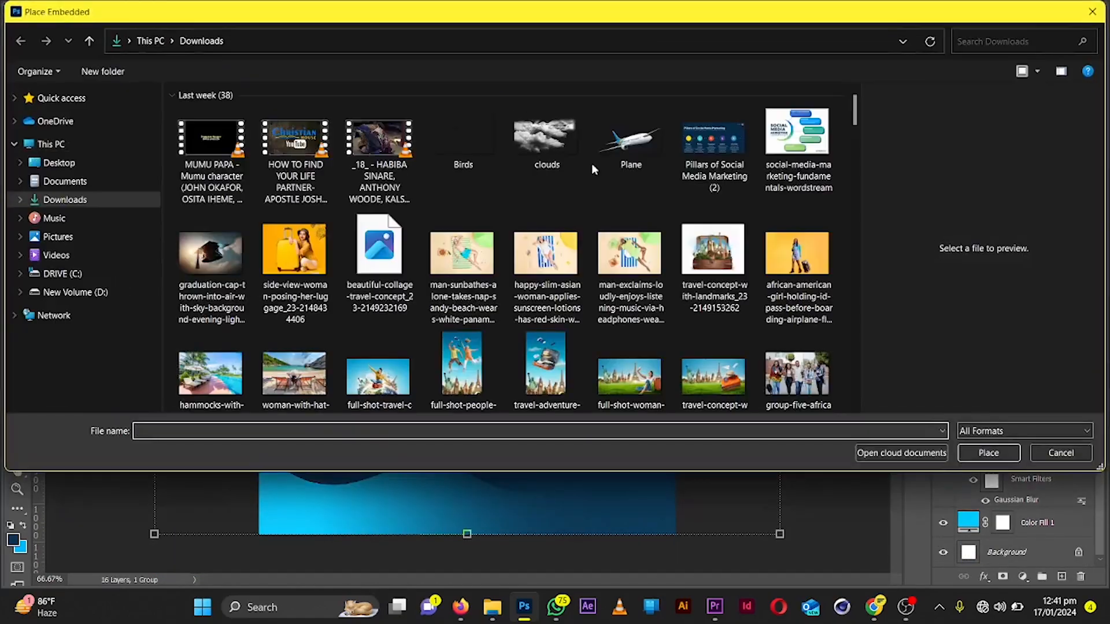
{"action": "double_click", "coordinate": [536, 124]}
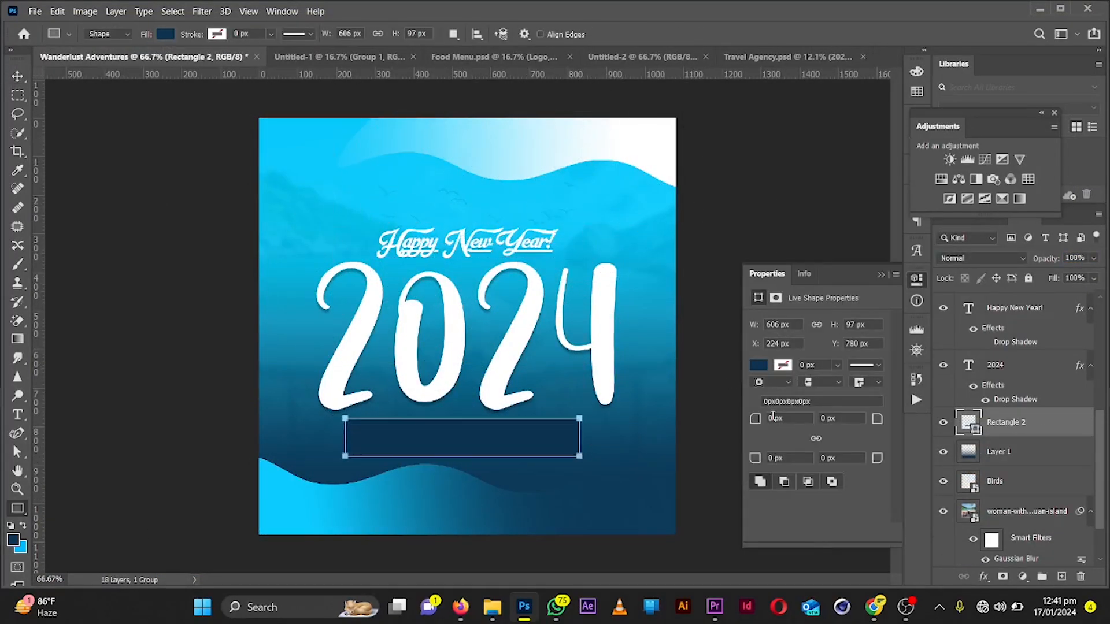